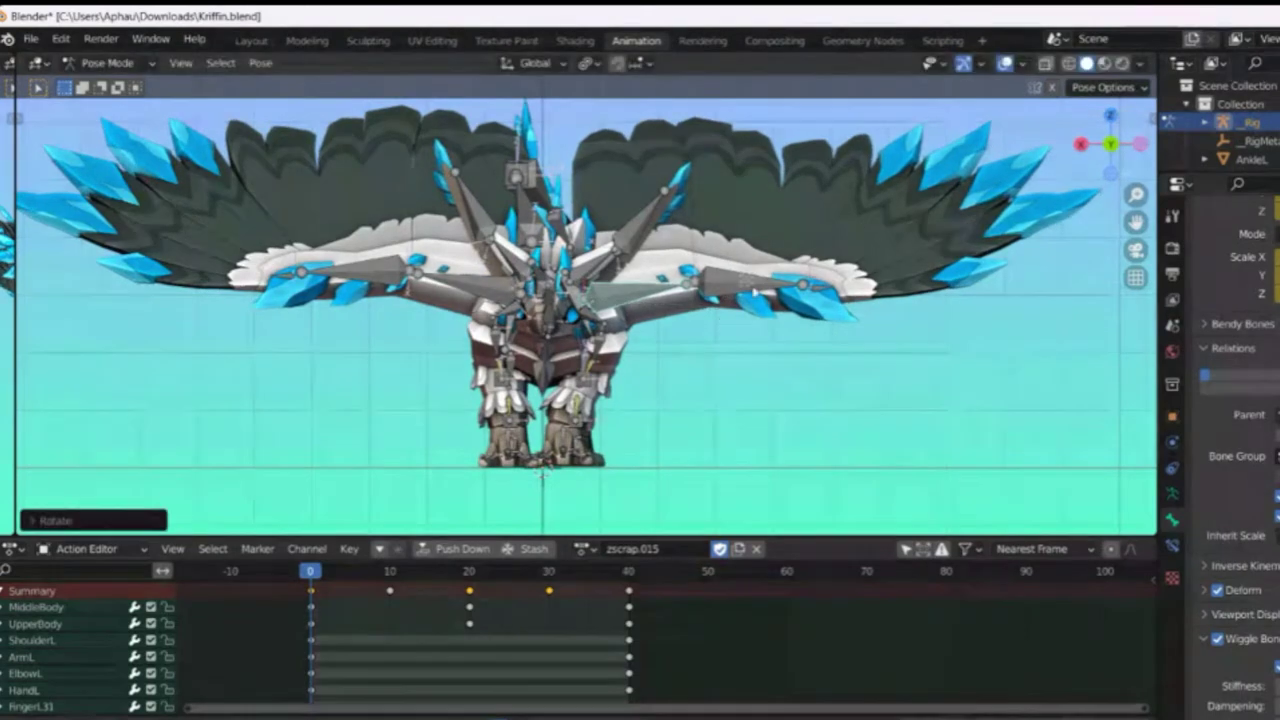
Step: Rotate the outer bones of both wings upward at frame 0 so the wingtips are raised symmetrically
click(776, 229)
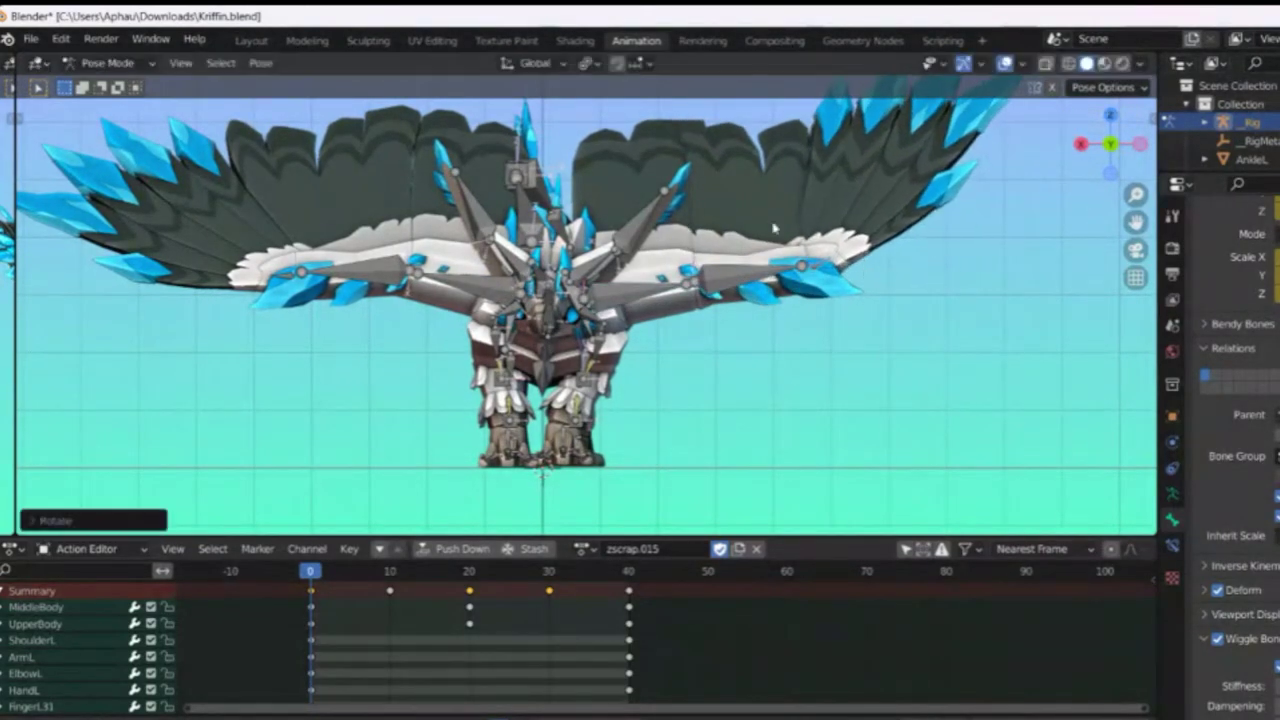
click(475, 275)
click(475, 272)
key(r)
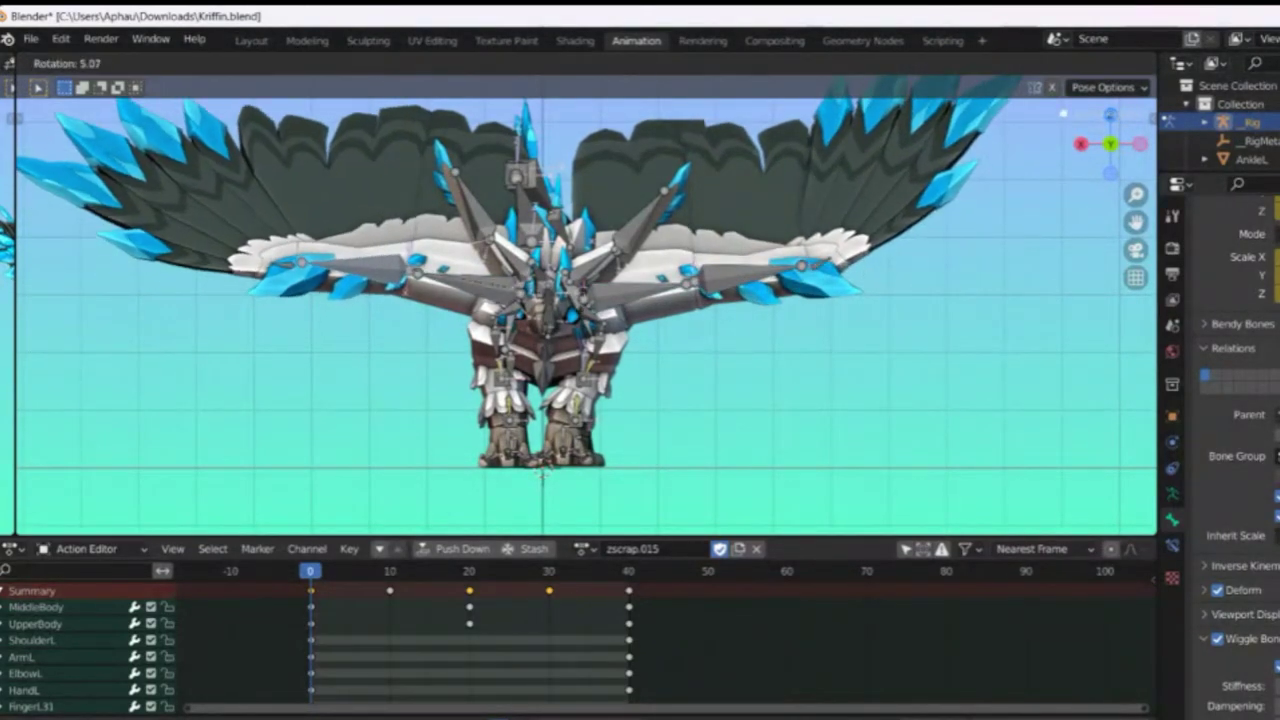
click(336, 254)
key(r)
click(392, 259)
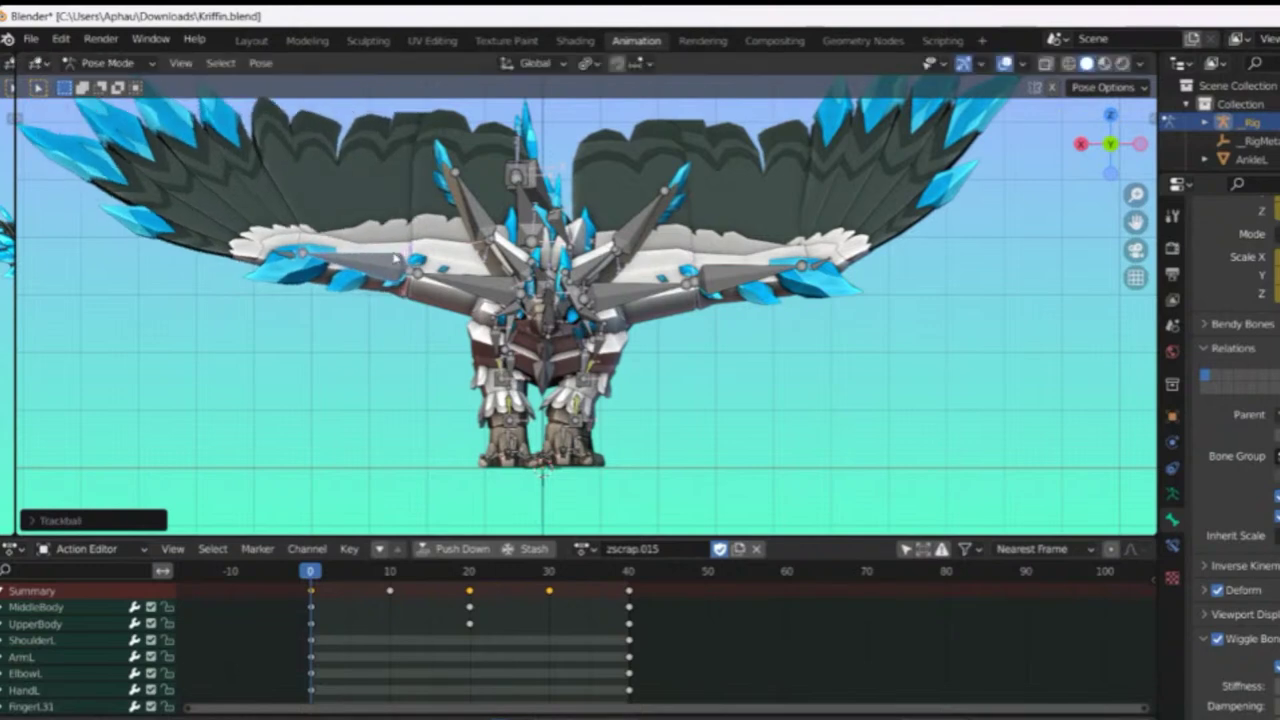
click(279, 261)
key(r)
click(446, 308)
key(r)
click(440, 306)
key(r)
click(465, 457)
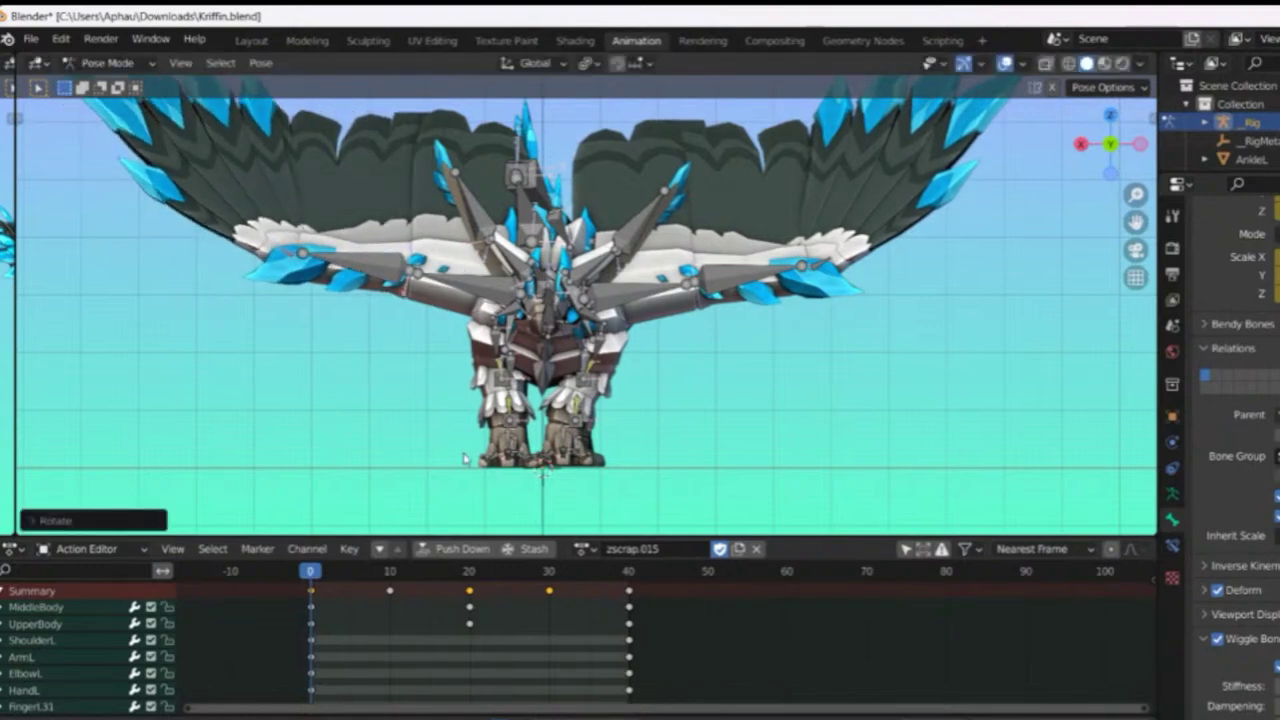
Step: Copy all keyframes from frame 0 to frame 40 and play the animation loop
click(311, 591)
click(630, 572)
key(space)
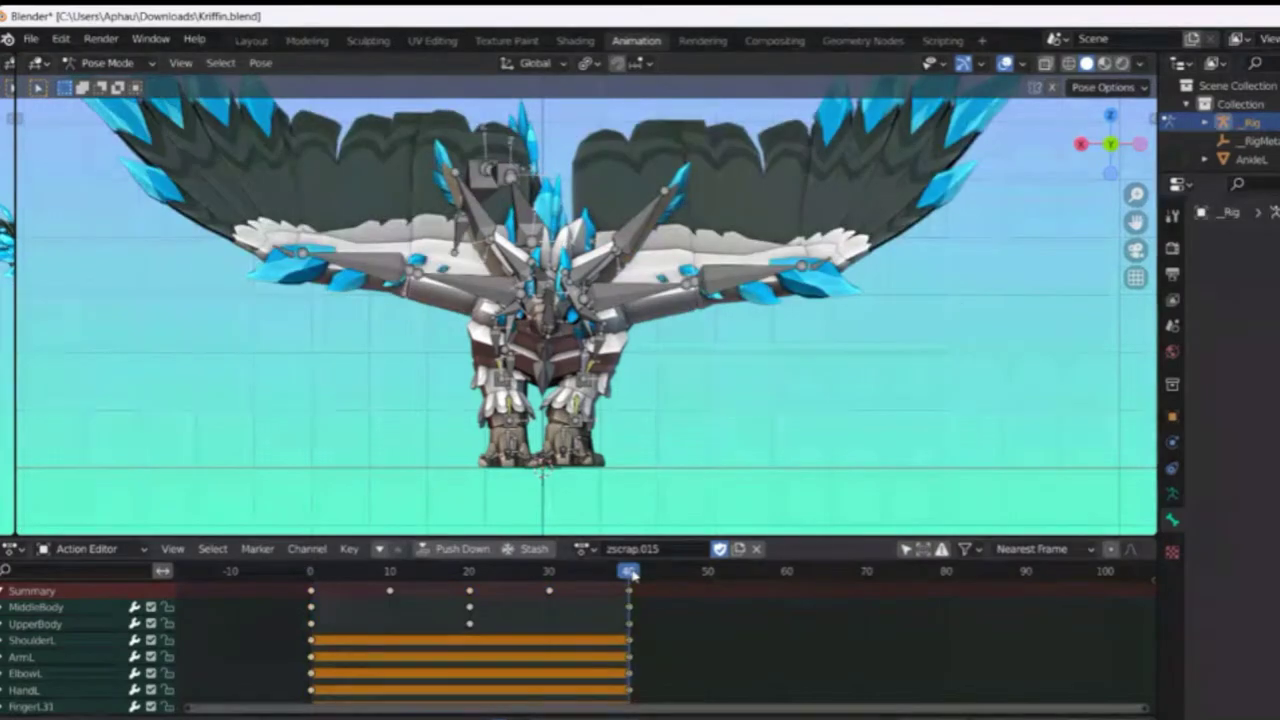
Step: Examine the looping animation from the side and front, with and without overlays, and look over the tail bone's settings
scroll(820, 280, down, 4)
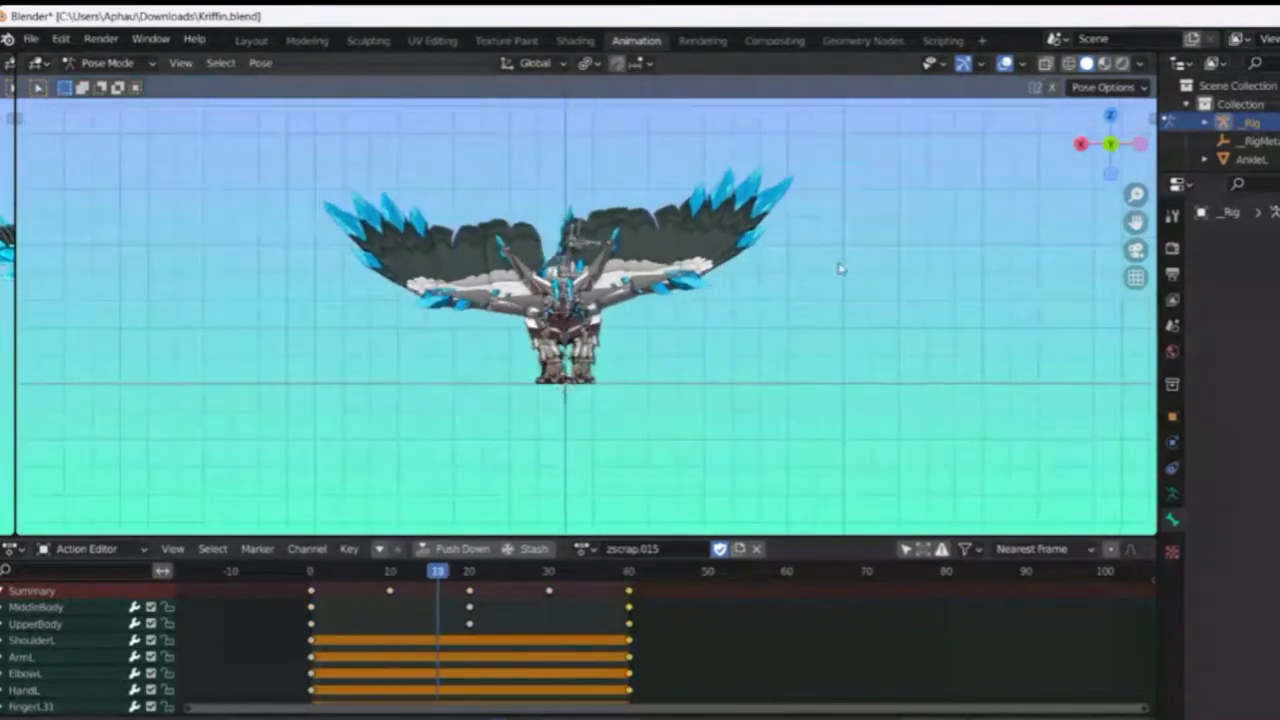
click(1005, 64)
drag(1109, 142, 530, 152)
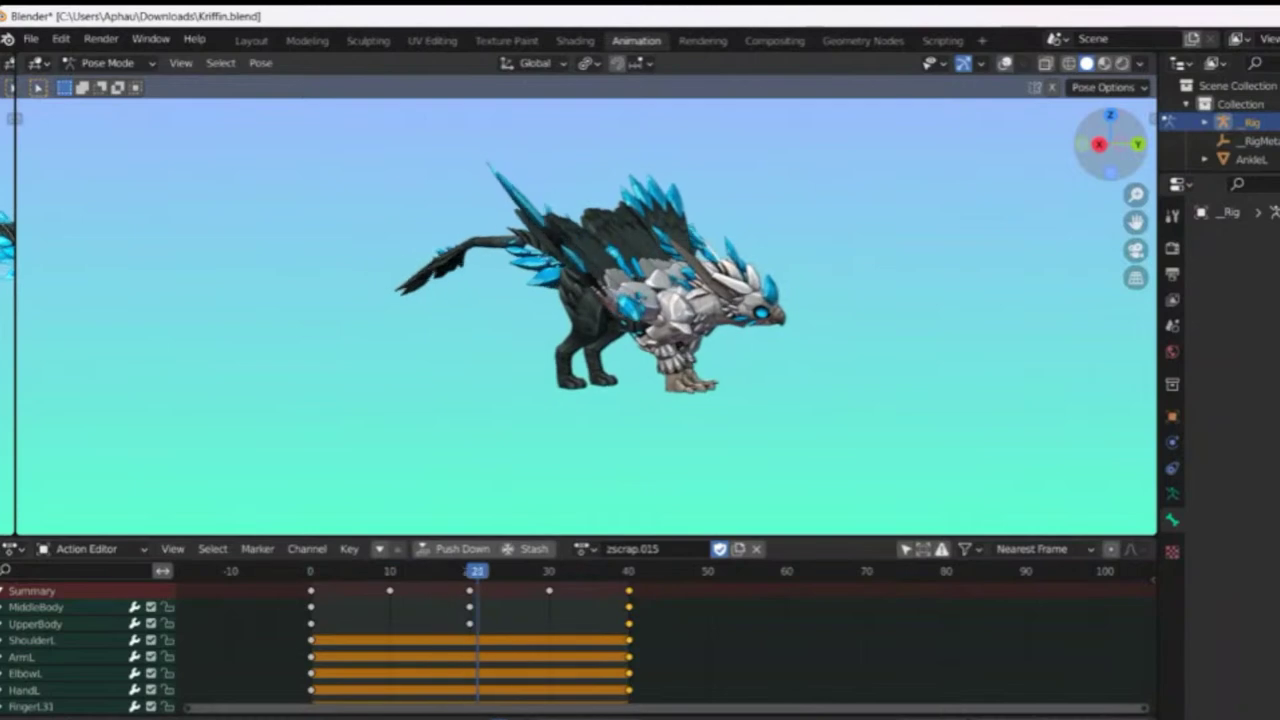
key(alt+z)
scroll(541, 227, up, 4)
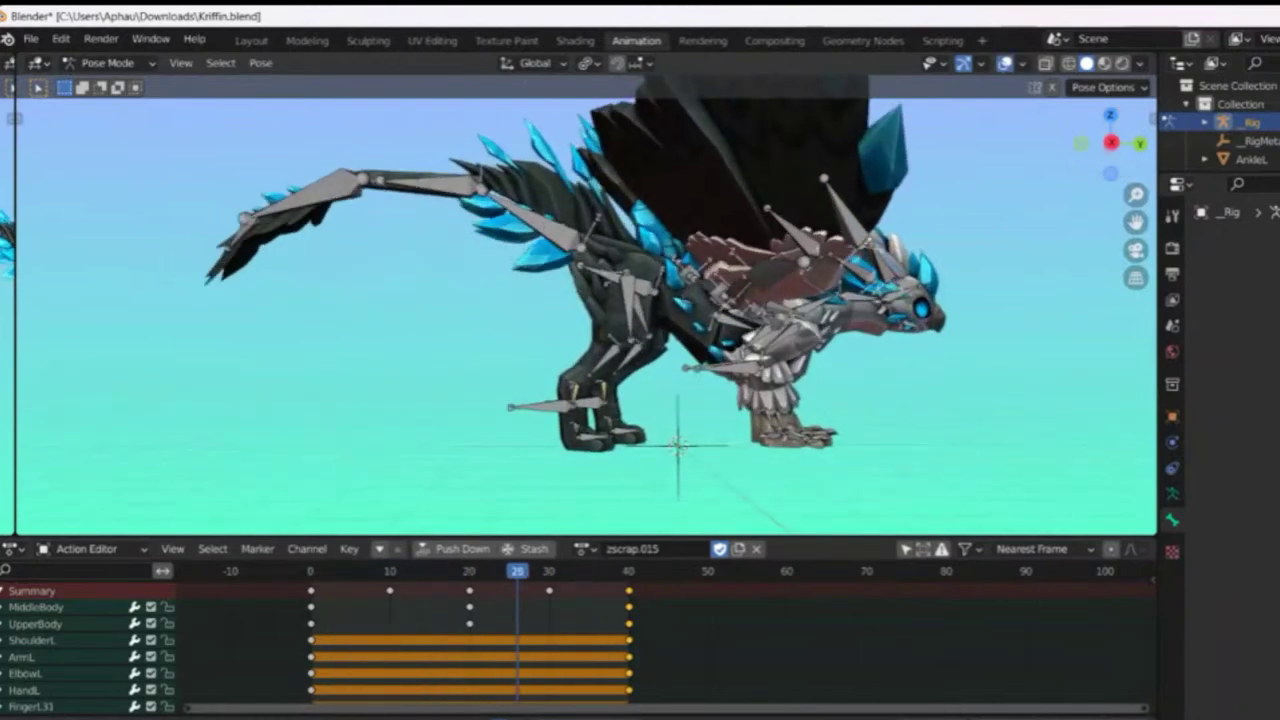
click(541, 227)
scroll(1238, 450, down, 4)
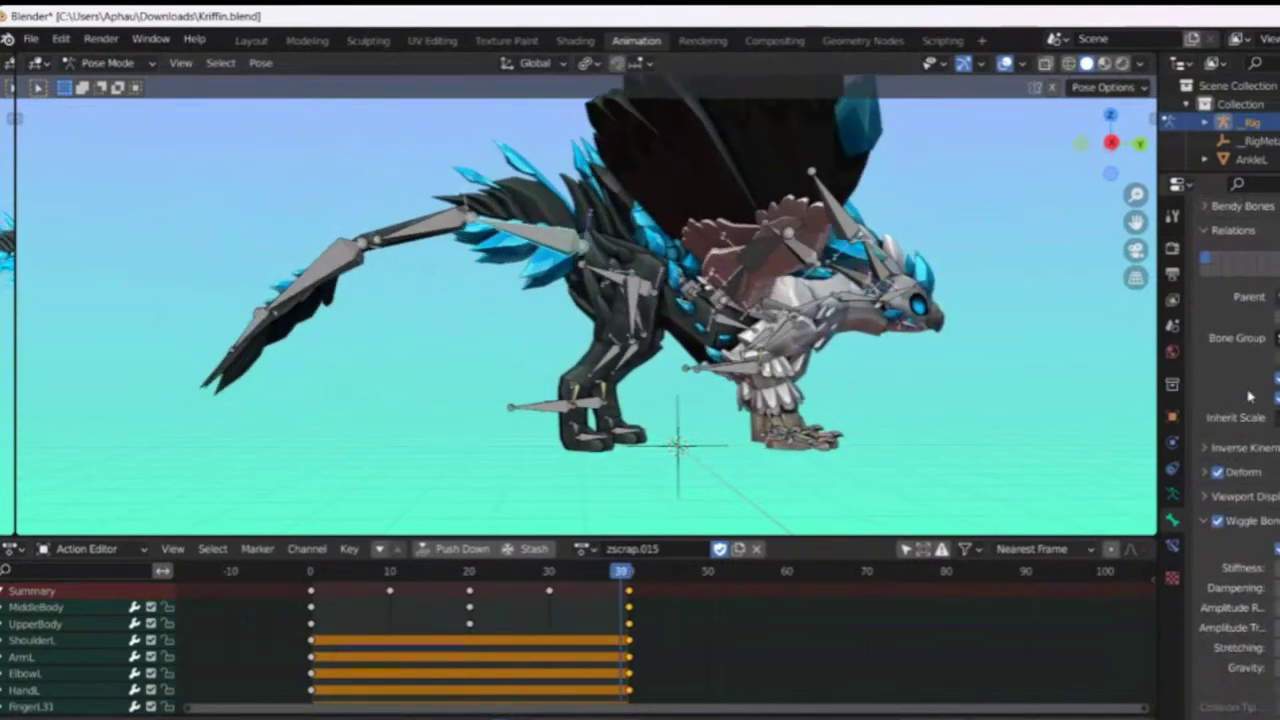
click(1116, 142)
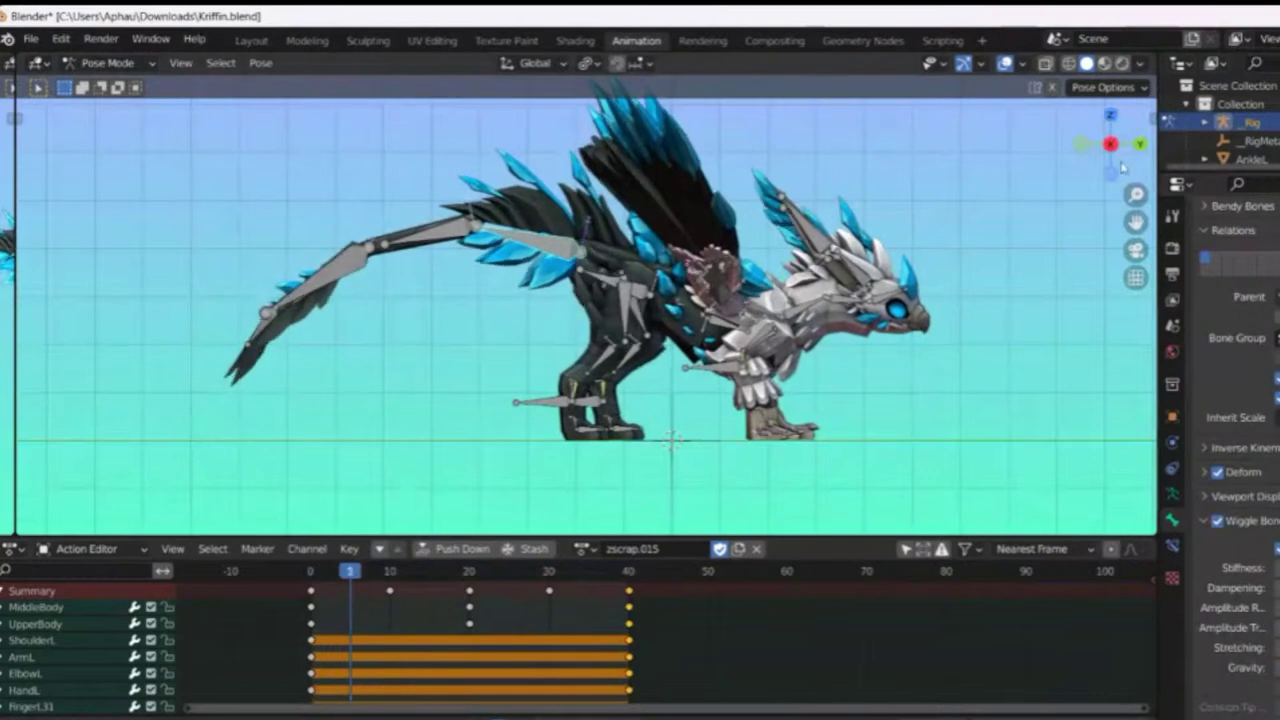
click(1140, 145)
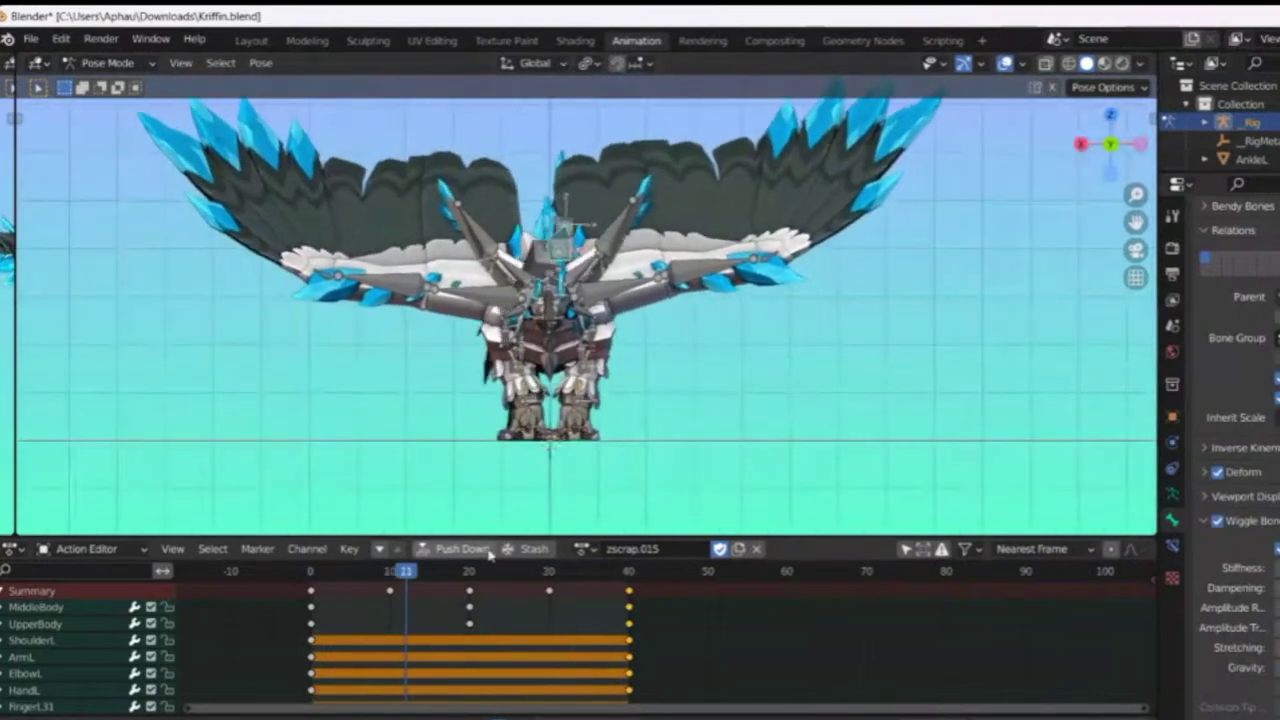
Step: Adjust the rotation of the wing's base bone at frame 20 and keyframe the pose
click(451, 289)
key(r)
click(692, 331)
key(space)
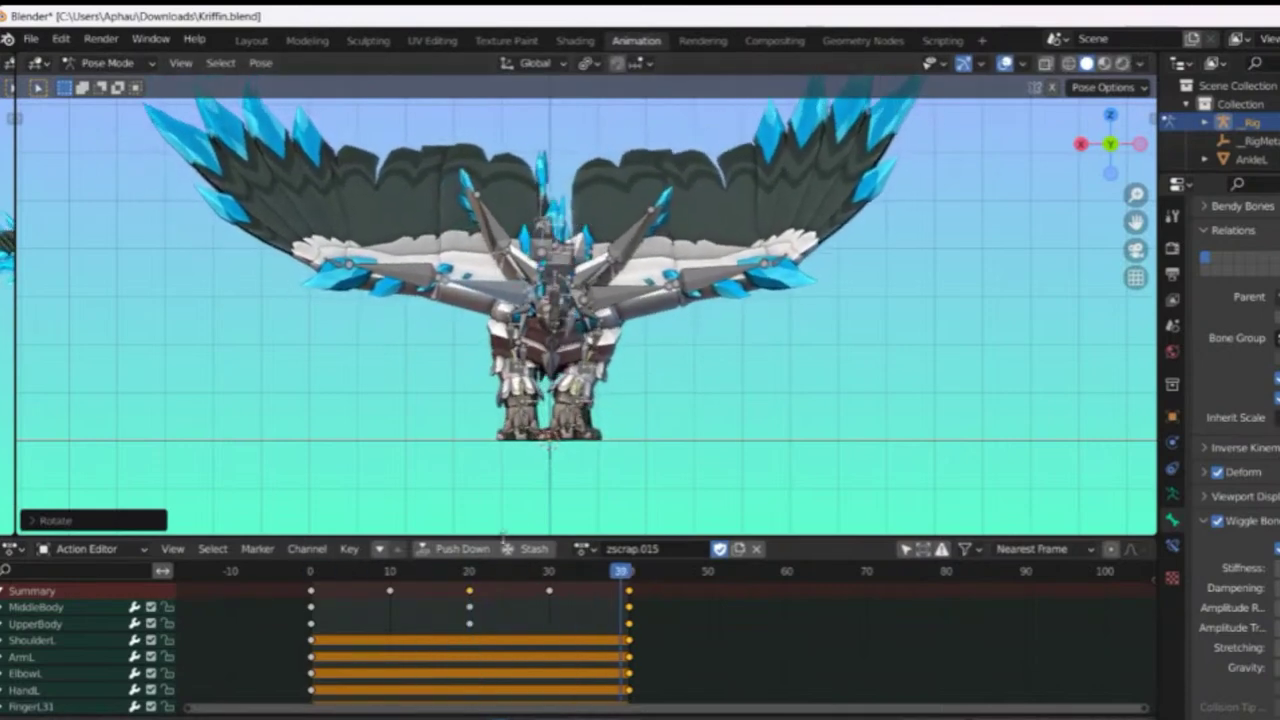
key(Escape)
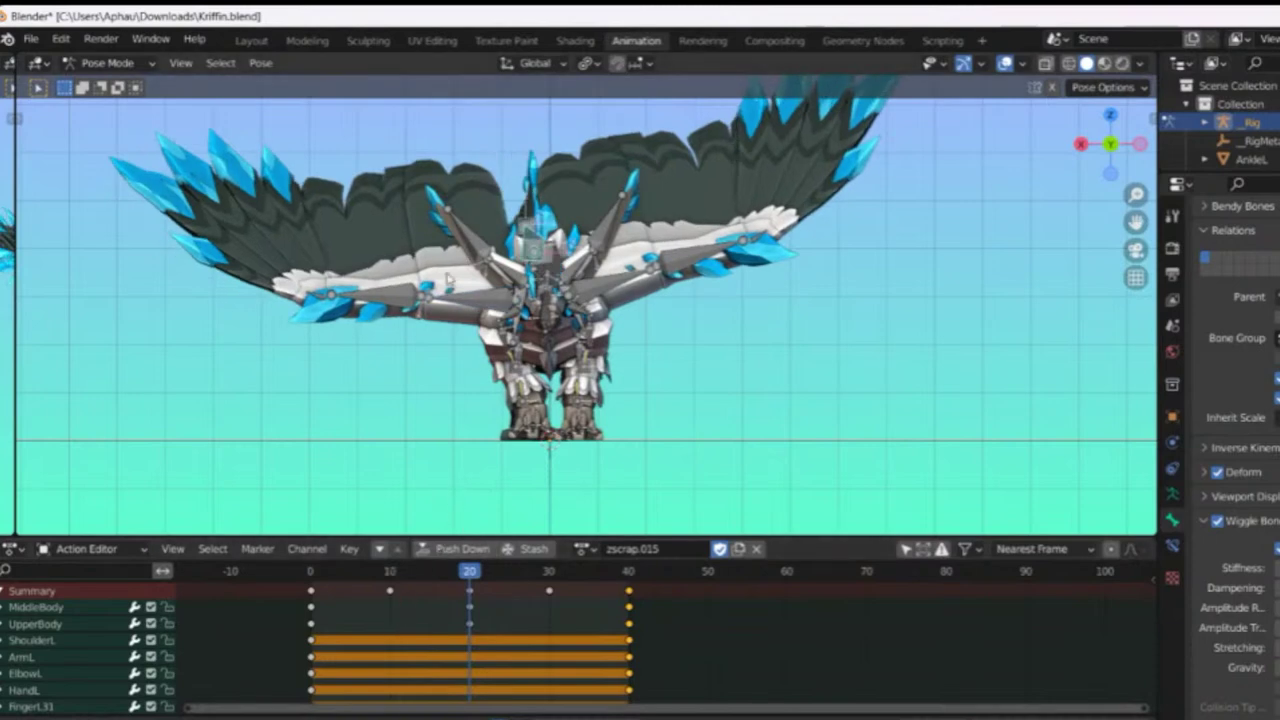
key(i)
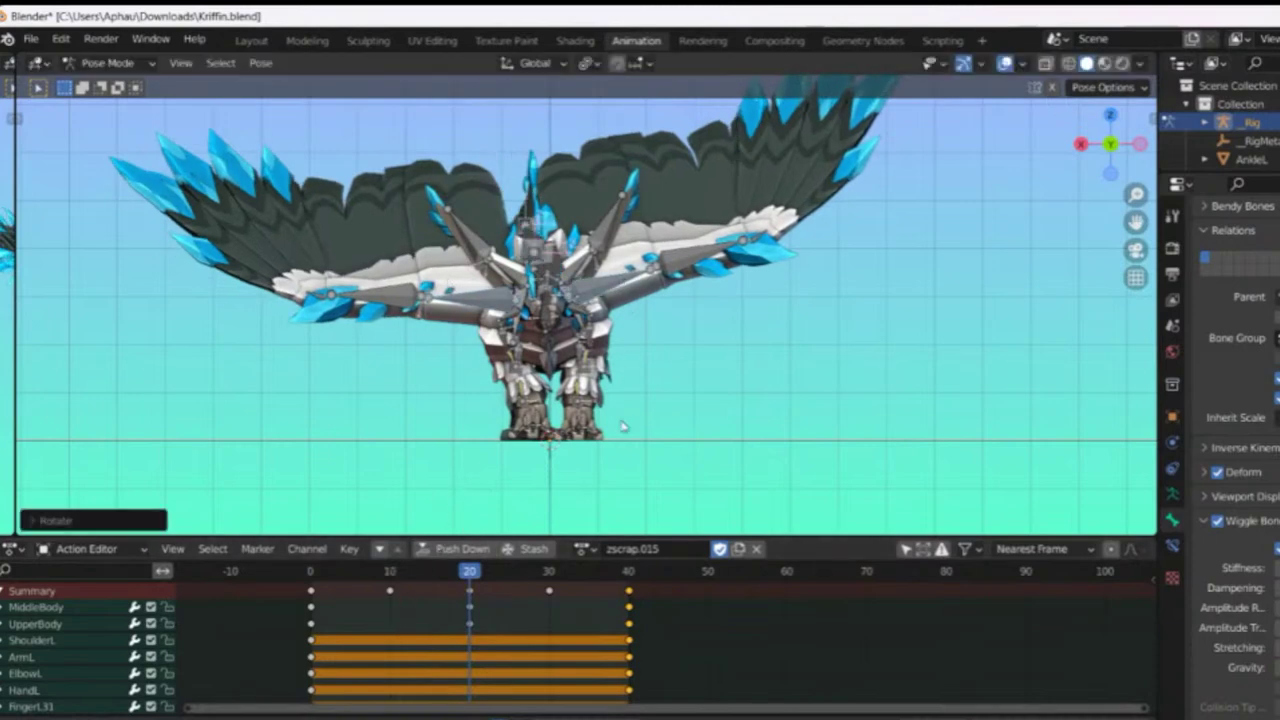
Step: Rotate the wing base bones at frame 30 and keyframe them
click(551, 570)
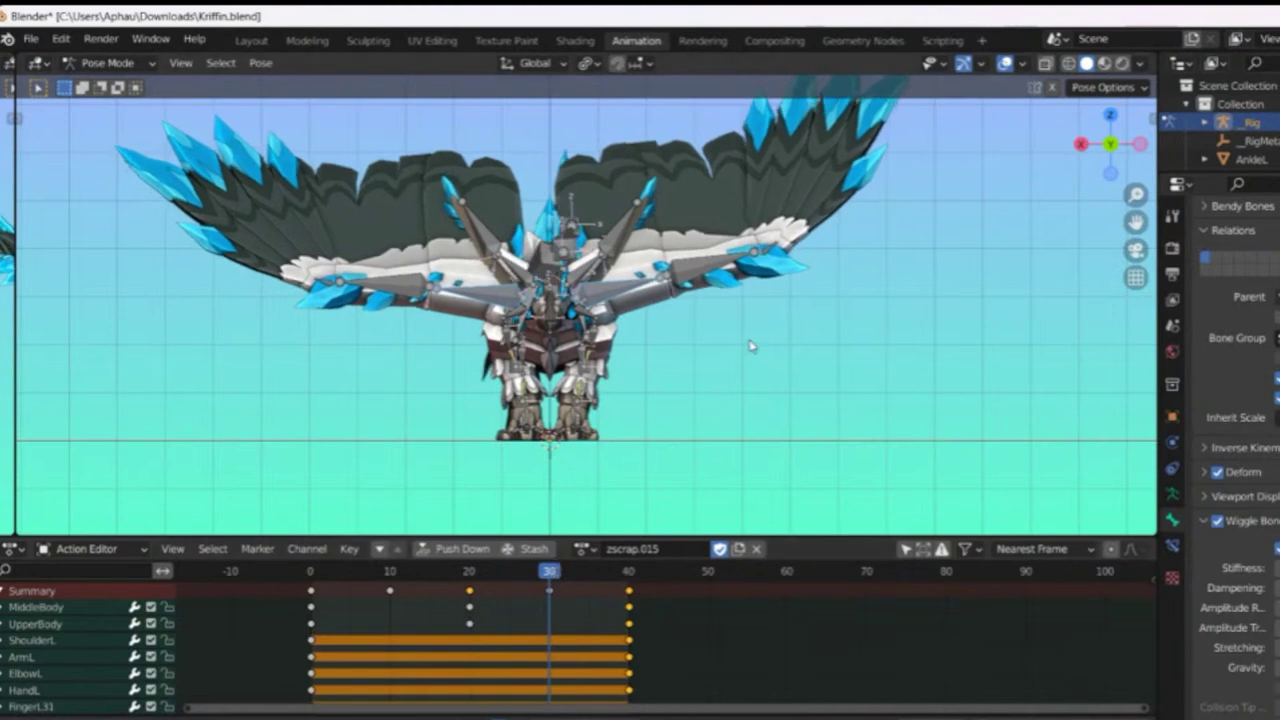
key(r)
click(757, 321)
key(i)
key(r)
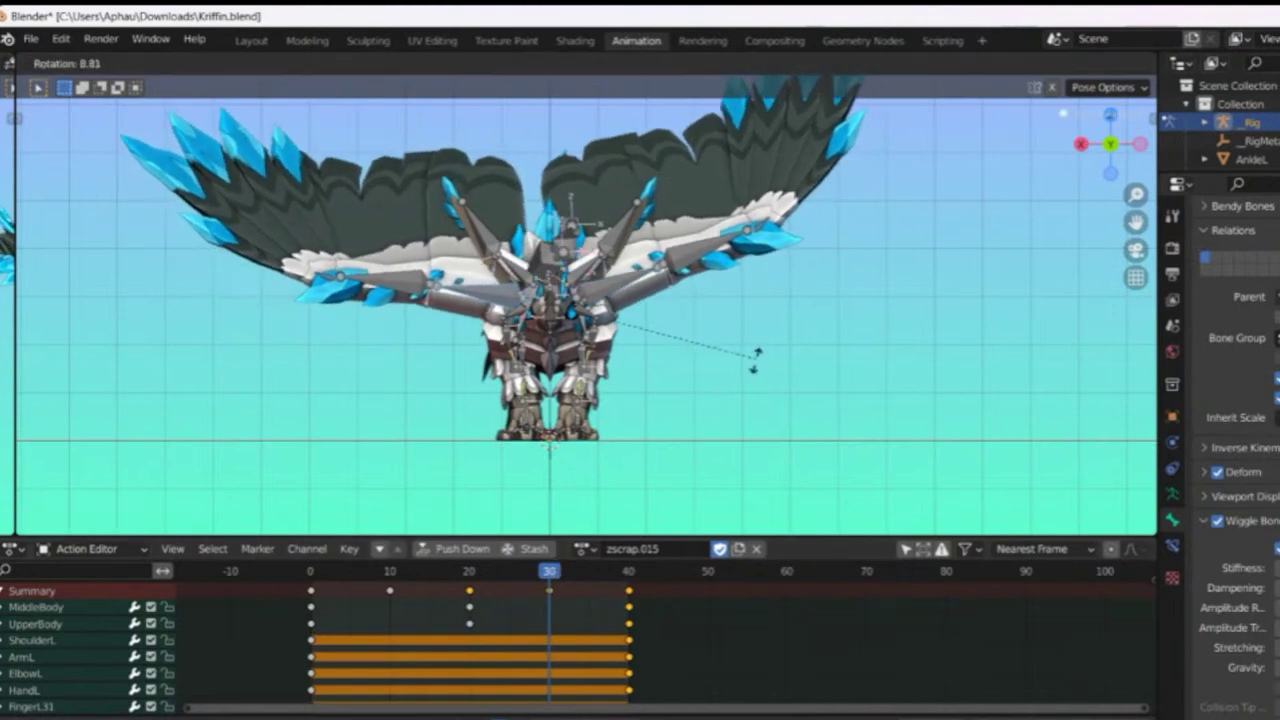
click(740, 366)
Step: Adjust the wing base rotation at frame 10, playing the loop between passes to check the motion
click(389, 570)
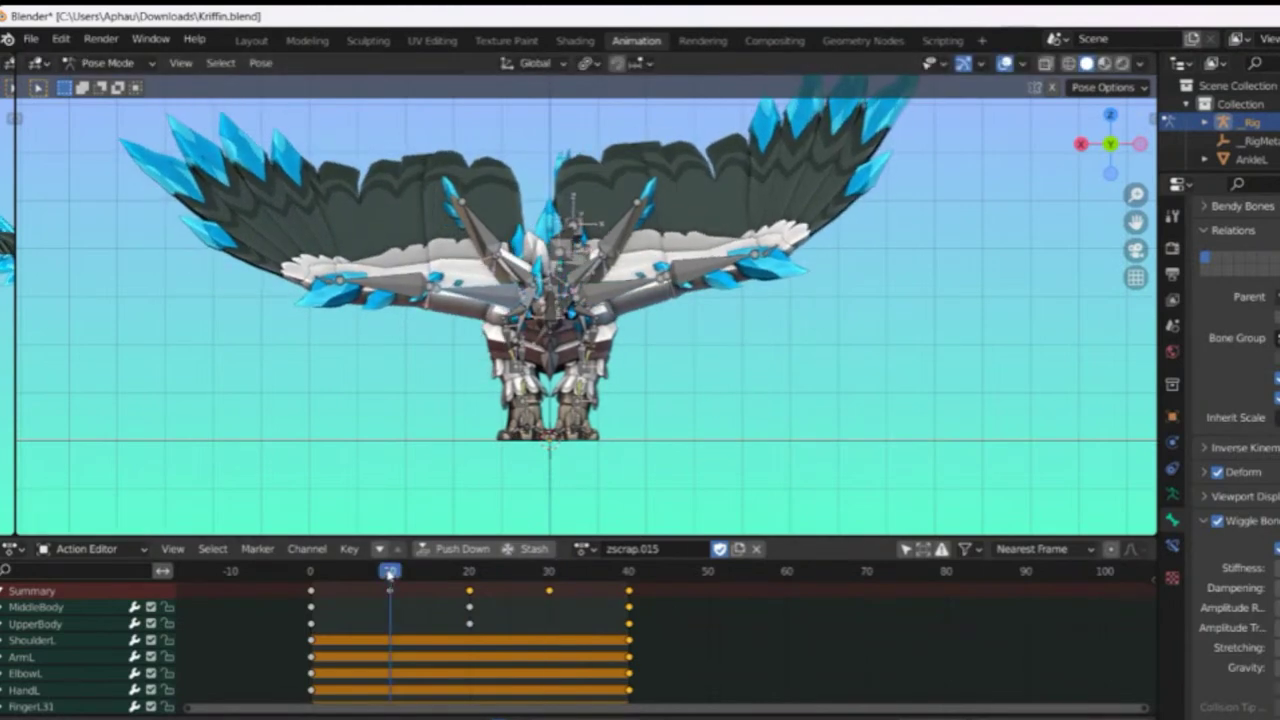
key(r)
click(720, 335)
key(space)
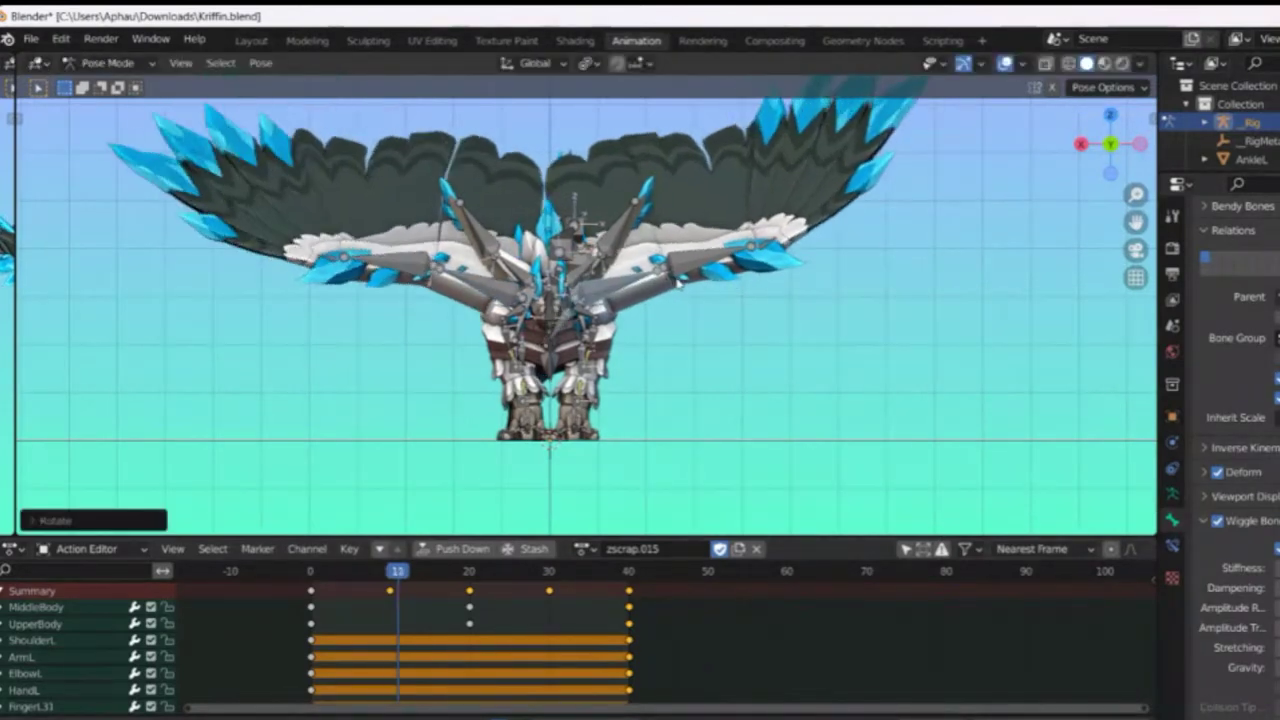
key(space)
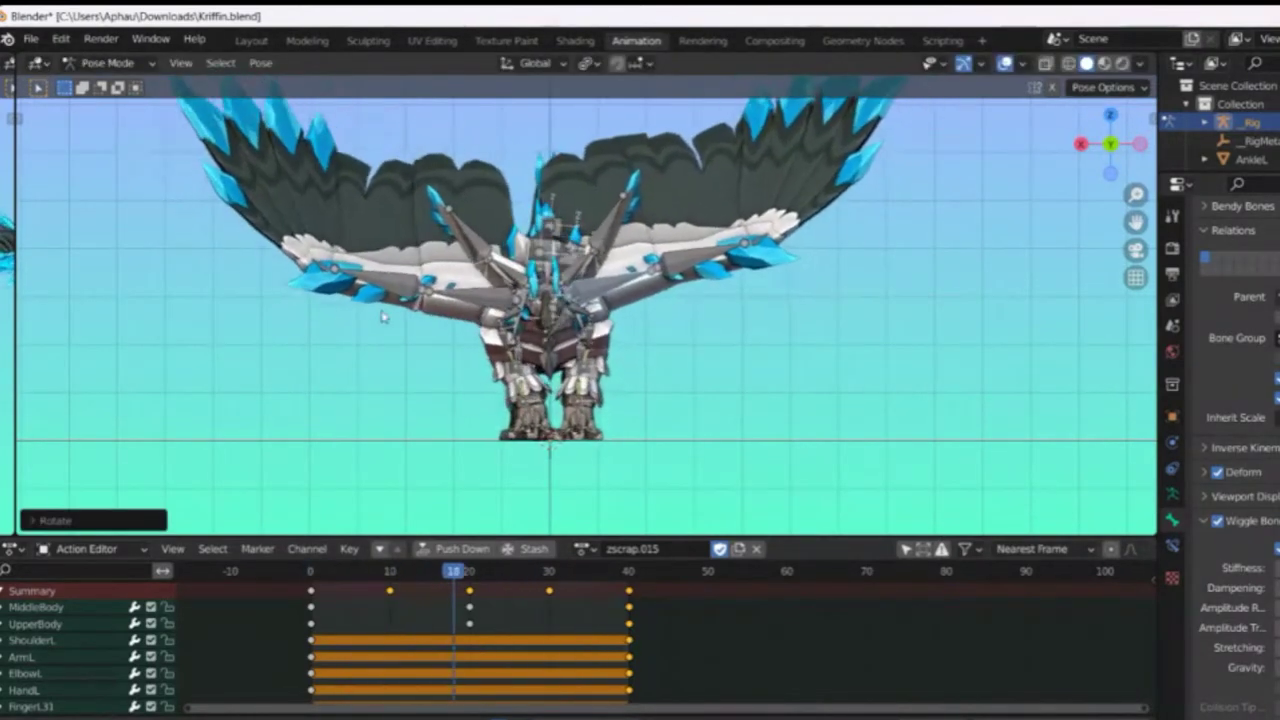
click(389, 573)
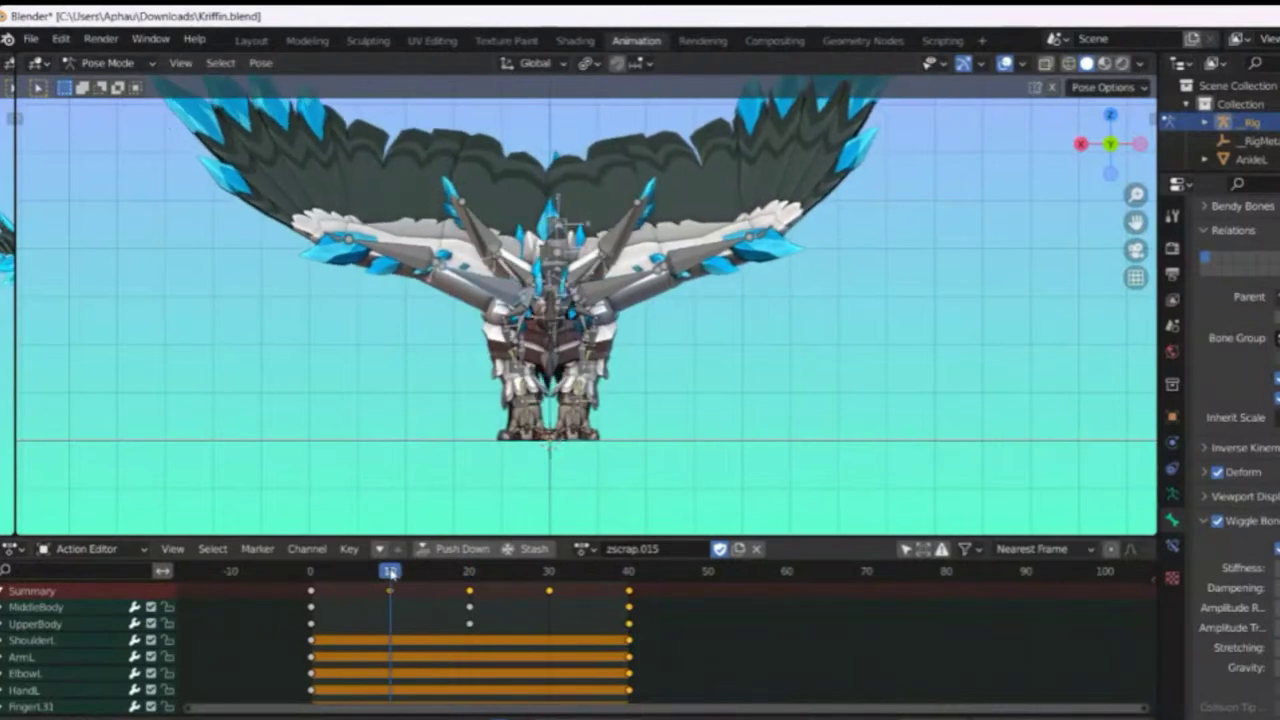
key(r)
click(331, 381)
key(space)
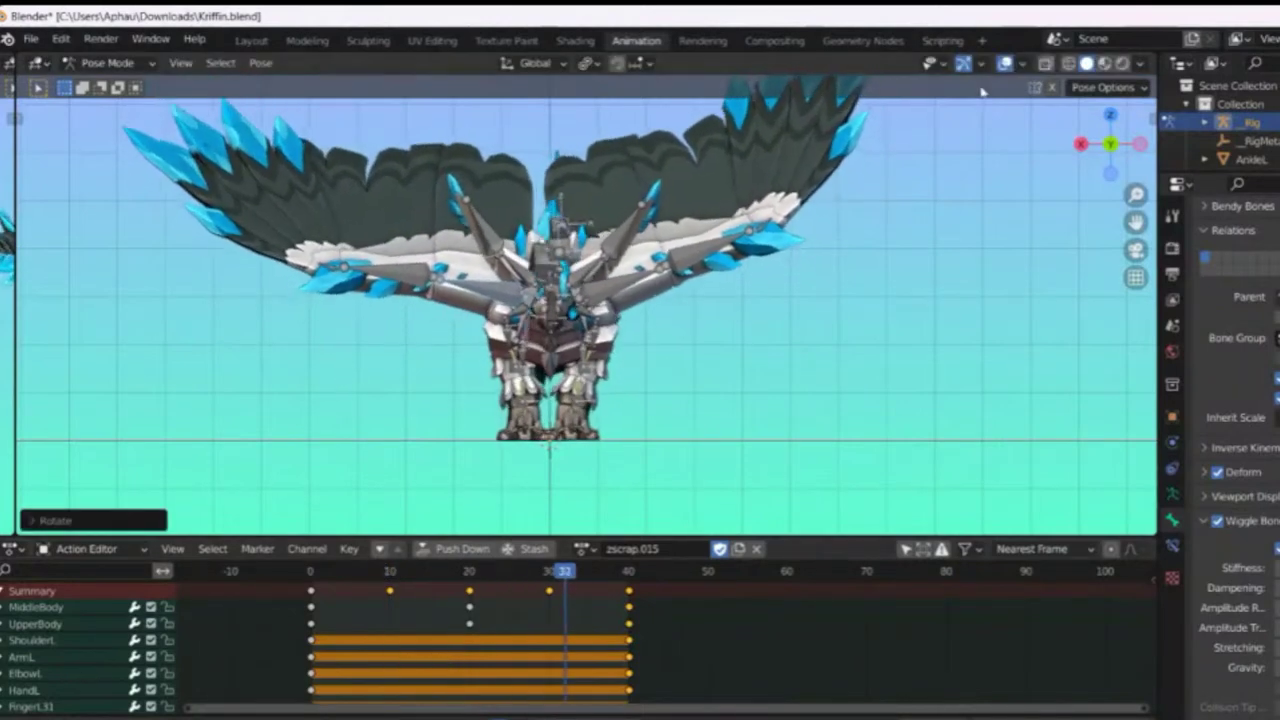
Step: Review the wing motion from a three-quarter front view and from above with the overlays hidden
click(1004, 64)
drag(1105, 130, 1060, 133)
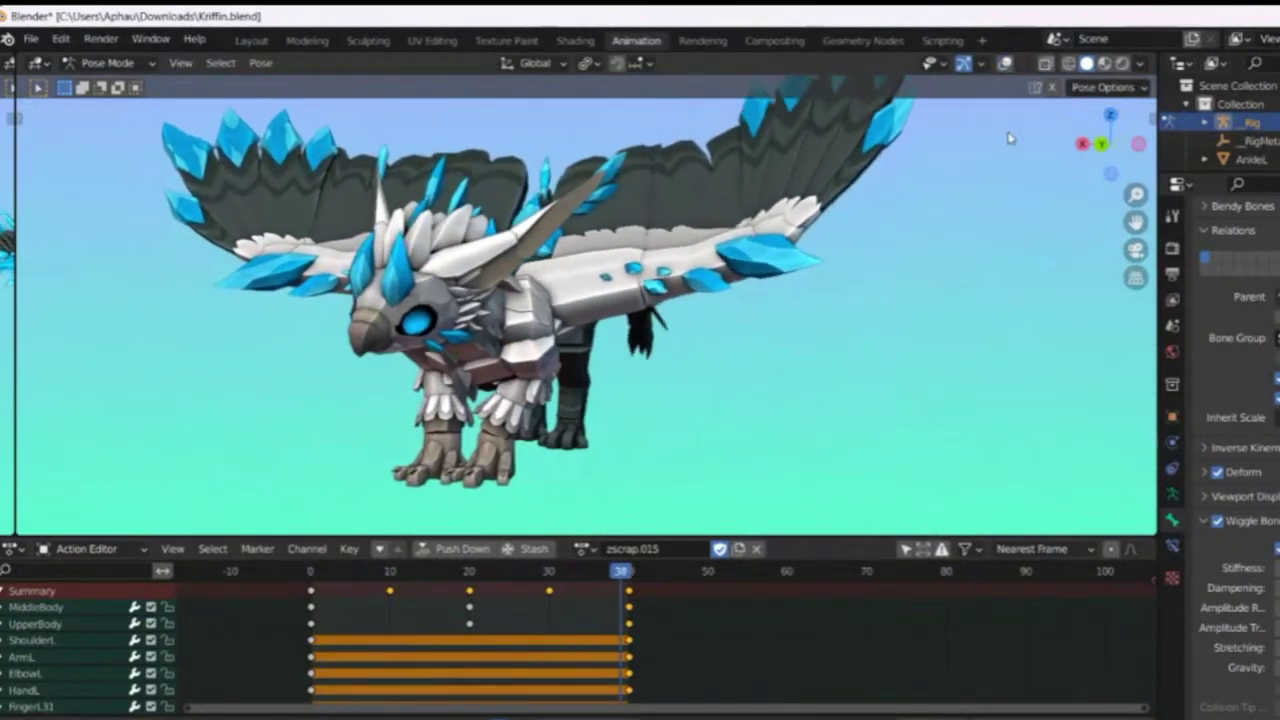
key(KP_7)
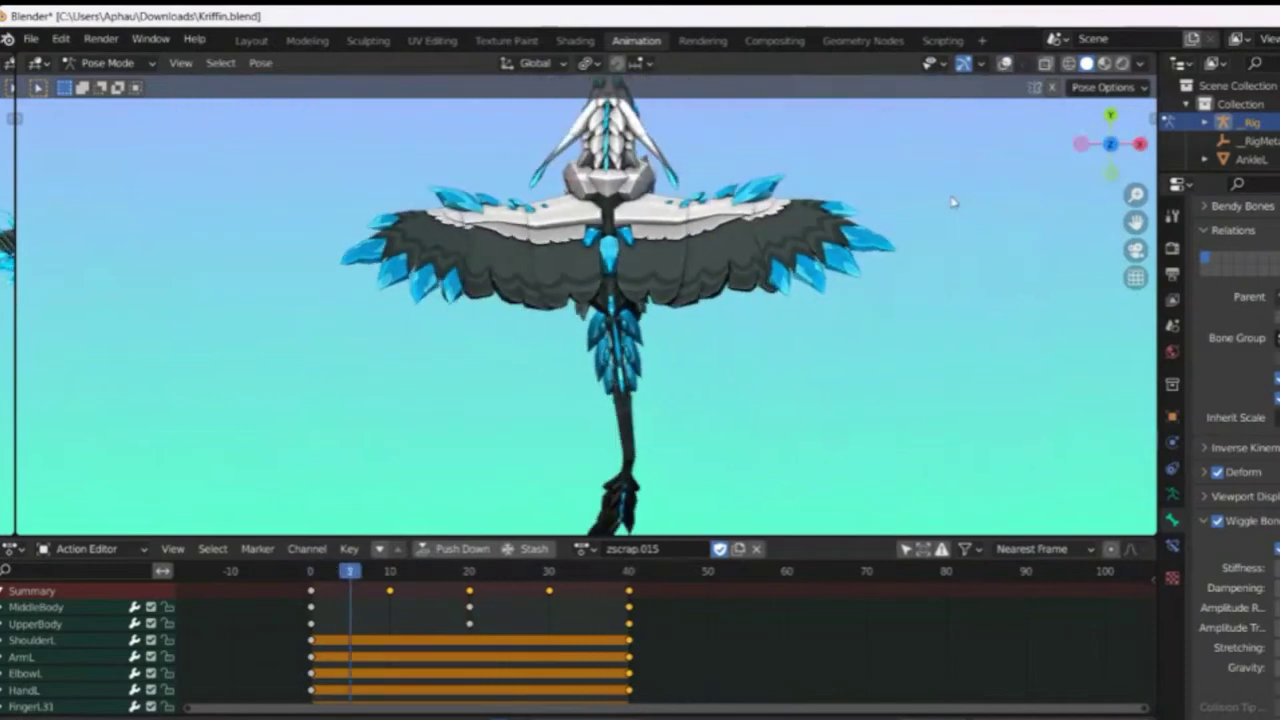
drag(1105, 143, 1110, 160)
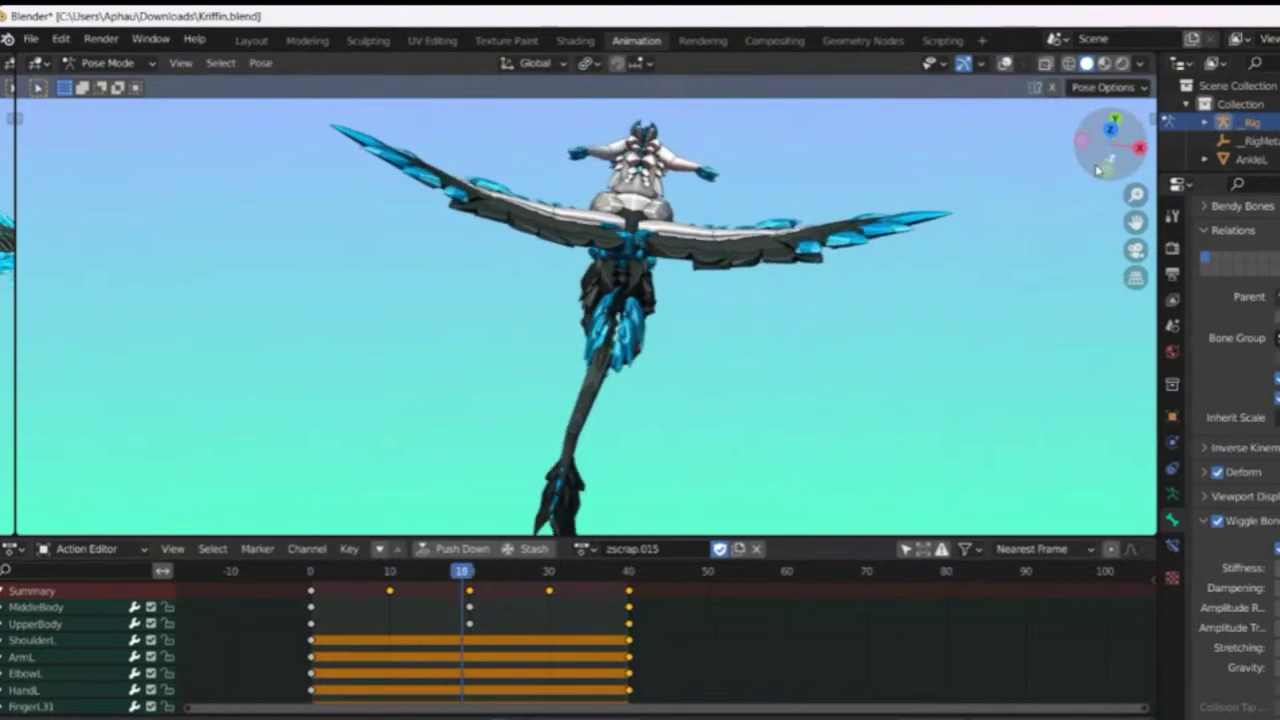
Step: Try bending one wing at frame 0 in top view by rotating its base and middle bones
key(KP_7)
scroll(840, 162, up, 3)
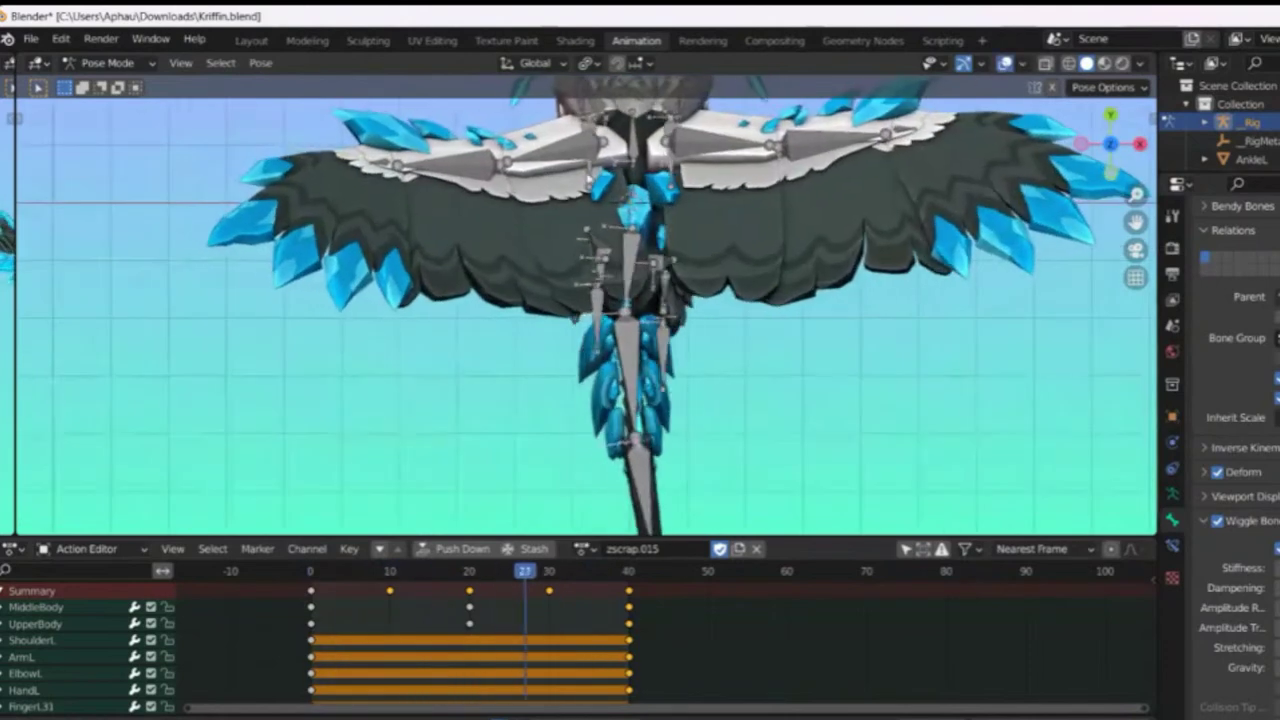
key(space)
key(shift+Left)
key(r)
click(449, 424)
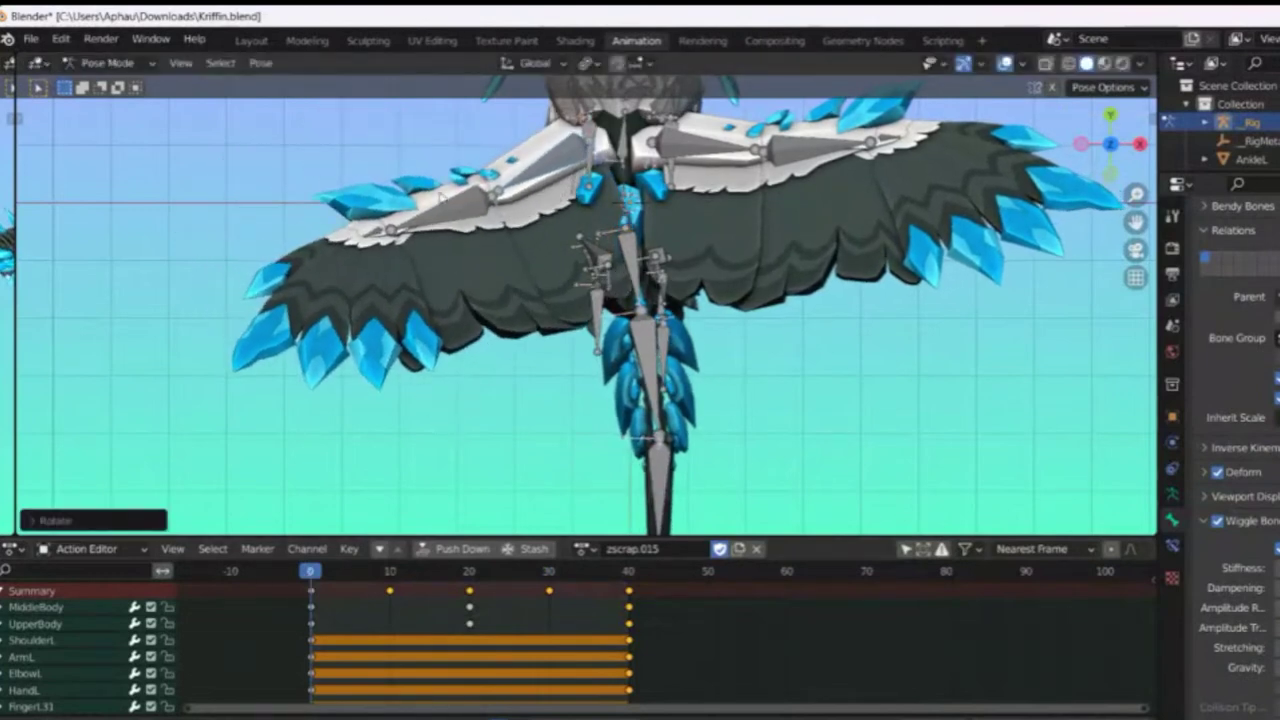
click(436, 214)
key(r)
click(602, 384)
Step: Try rotating the same wing's outermost bone at frame 0 and check the pose in perspective without overlays
click(369, 134)
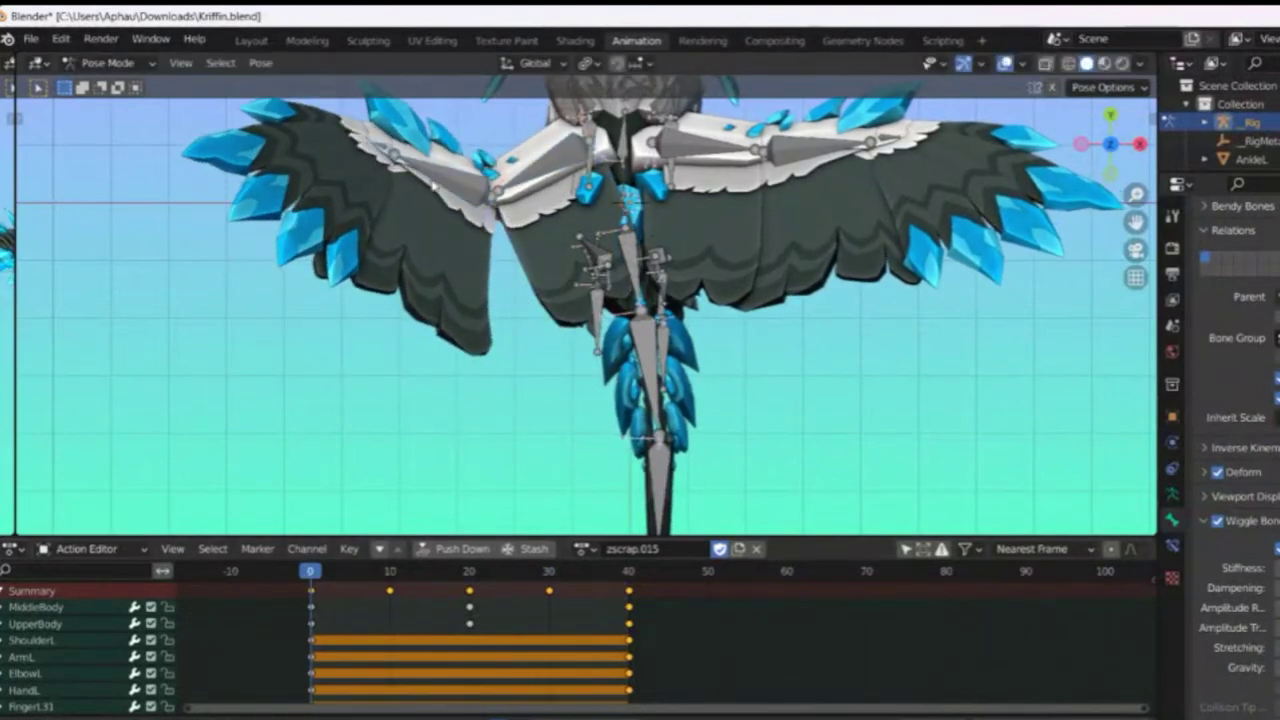
key(r)
key(r)
click(903, 236)
click(1005, 65)
drag(1119, 125, 1150, 152)
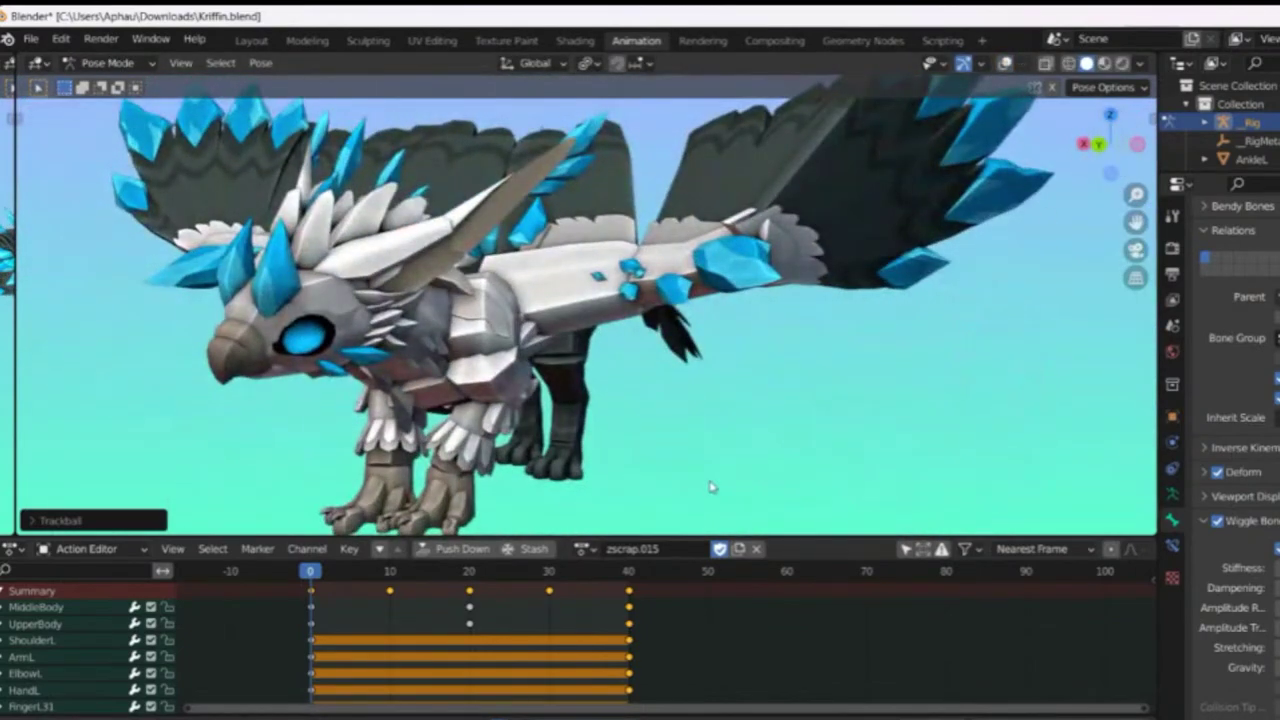
Step: Undo the bone rotations made to the bent wing at frame 0
key(ctrl+z)
key(ctrl+z)
key(ctrl+z)
key(ctrl+z)
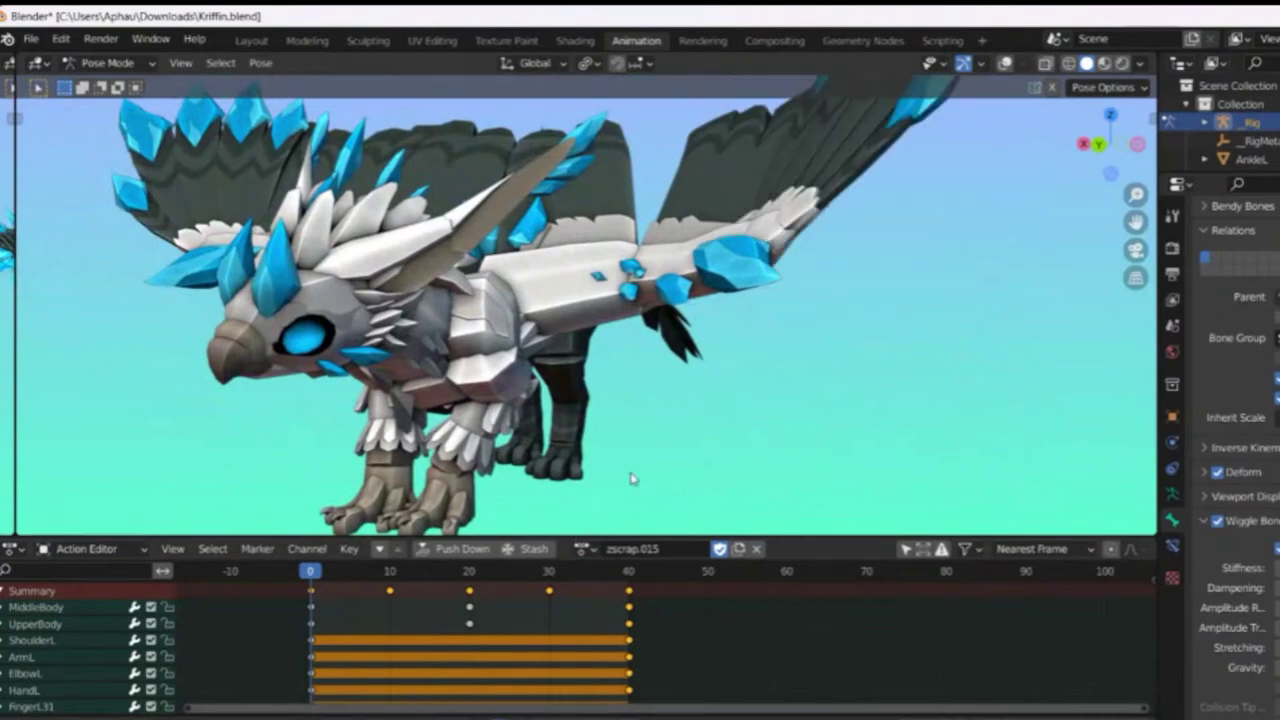
Step: Load the Walk action and filter its channels by "wi" to isolate the wing bones
click(584, 549)
scroll(686, 450, up, 10)
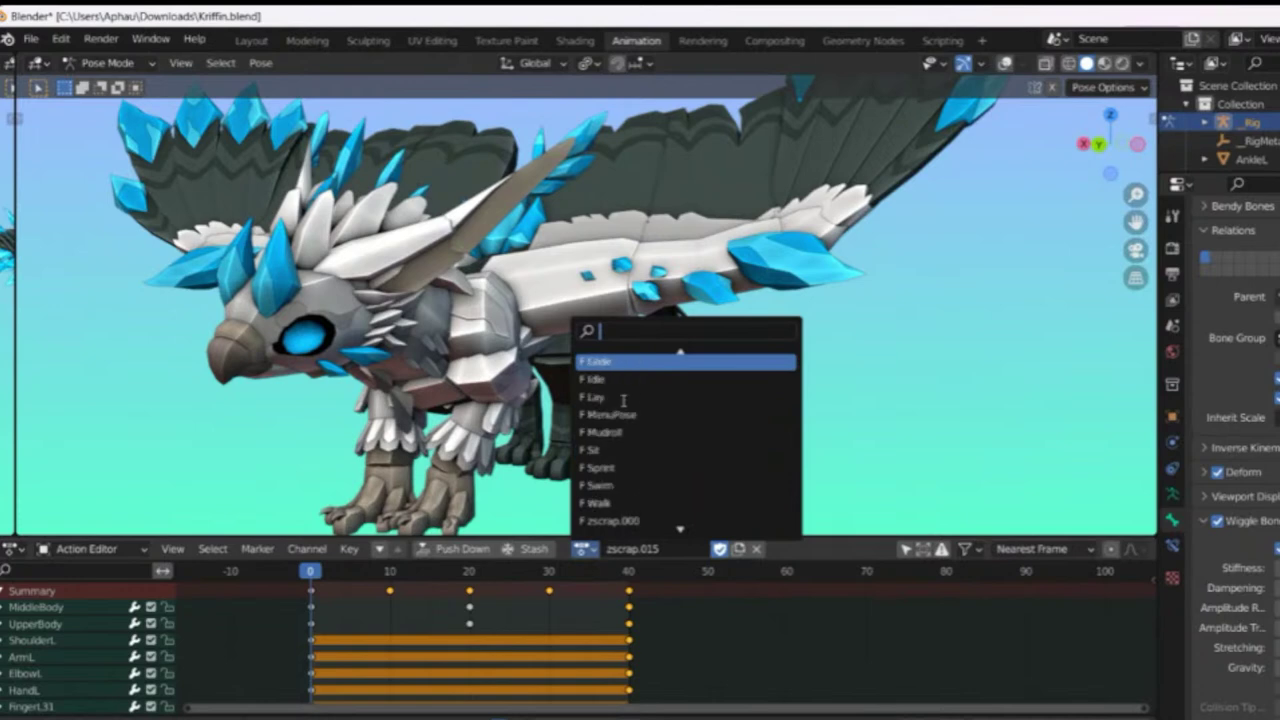
click(610, 520)
click(90, 570)
text(wionght)
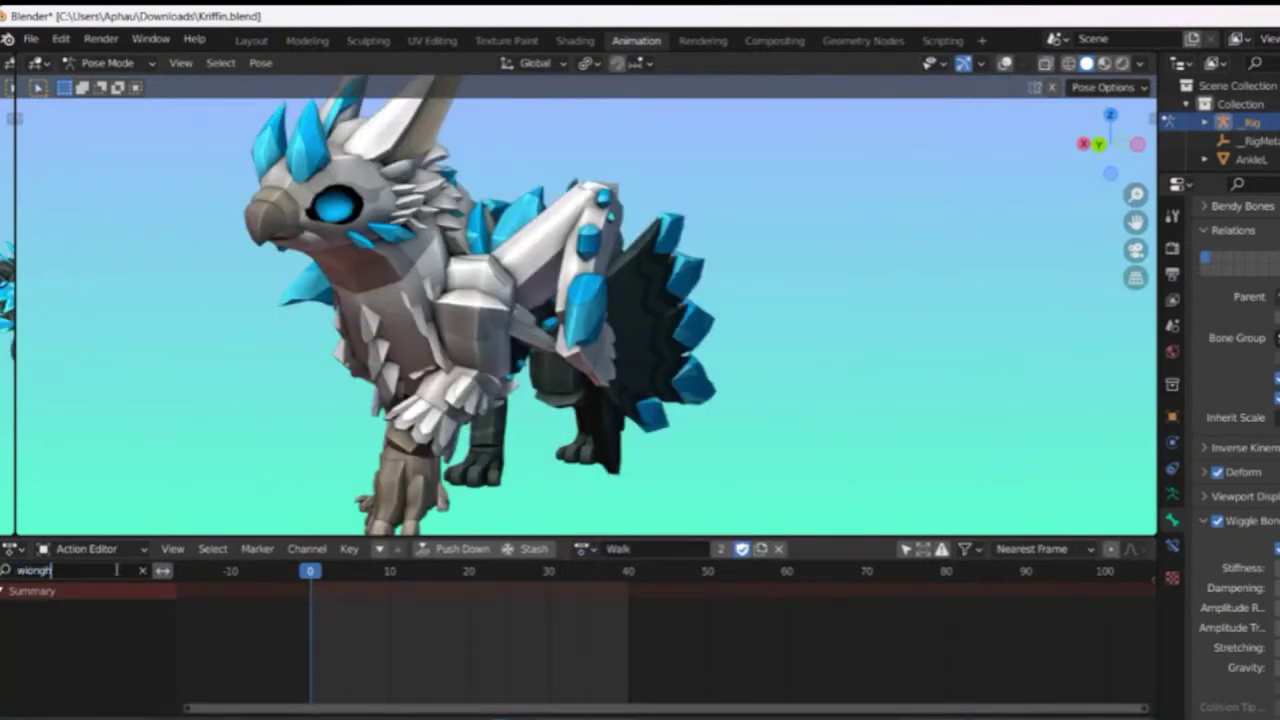
key(BackSpace)
key(BackSpace)
key(BackSpace)
key(BackSpace)
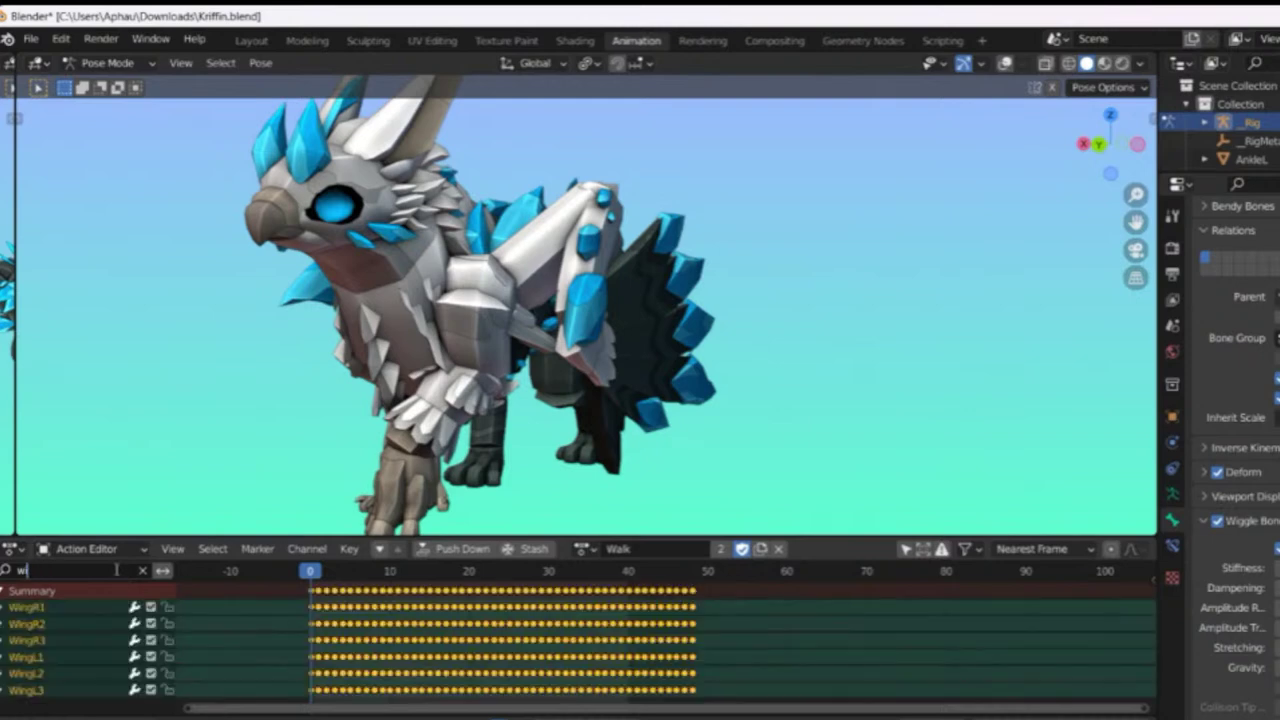
Step: Select the Walk action's wing keyframes at frame 0 and switch back to the zscrap.015 action
drag(276, 606, 312, 700)
click(583, 548)
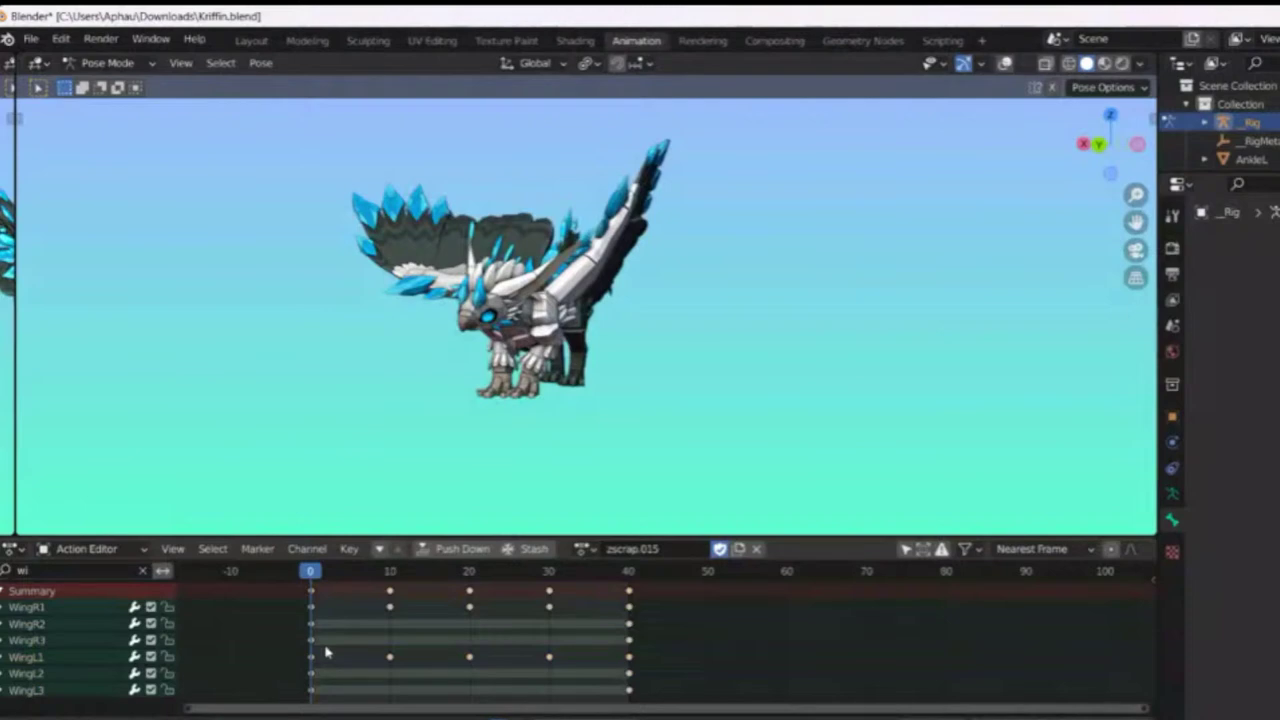
Step: Load the Walk action again with the wing channels still filtered
click(583, 548)
scroll(642, 461, up, 15)
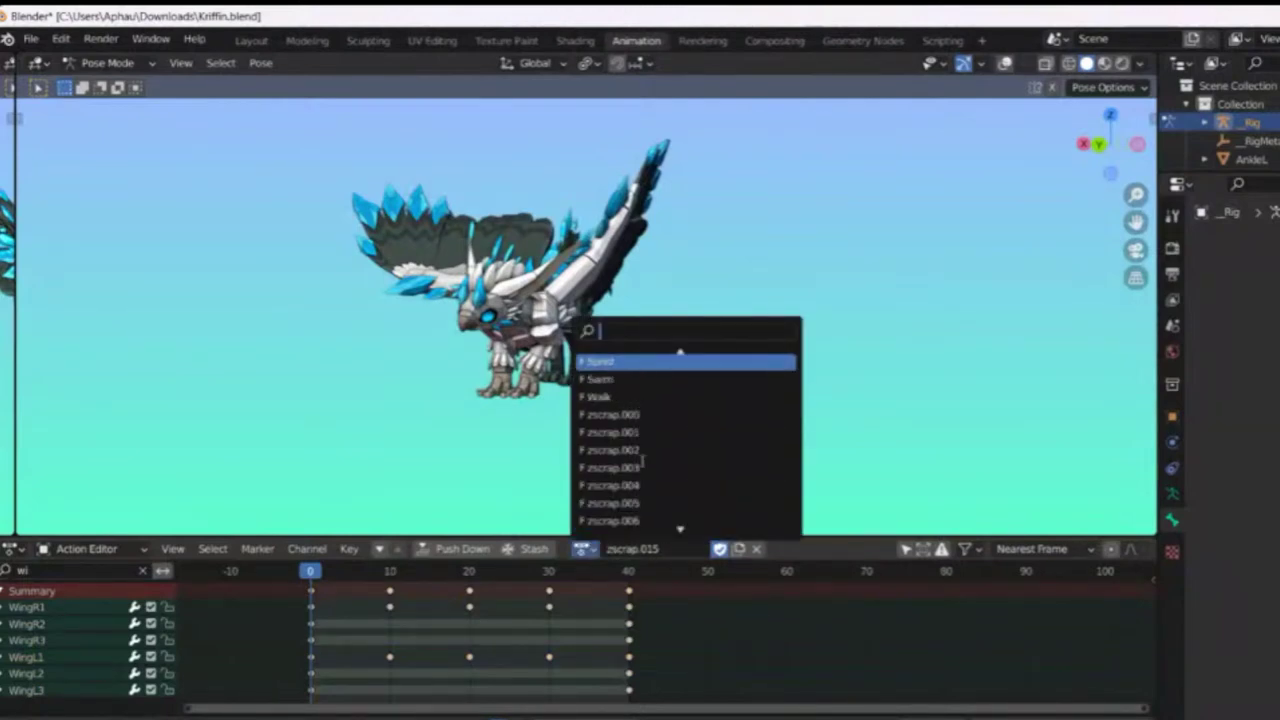
click(643, 397)
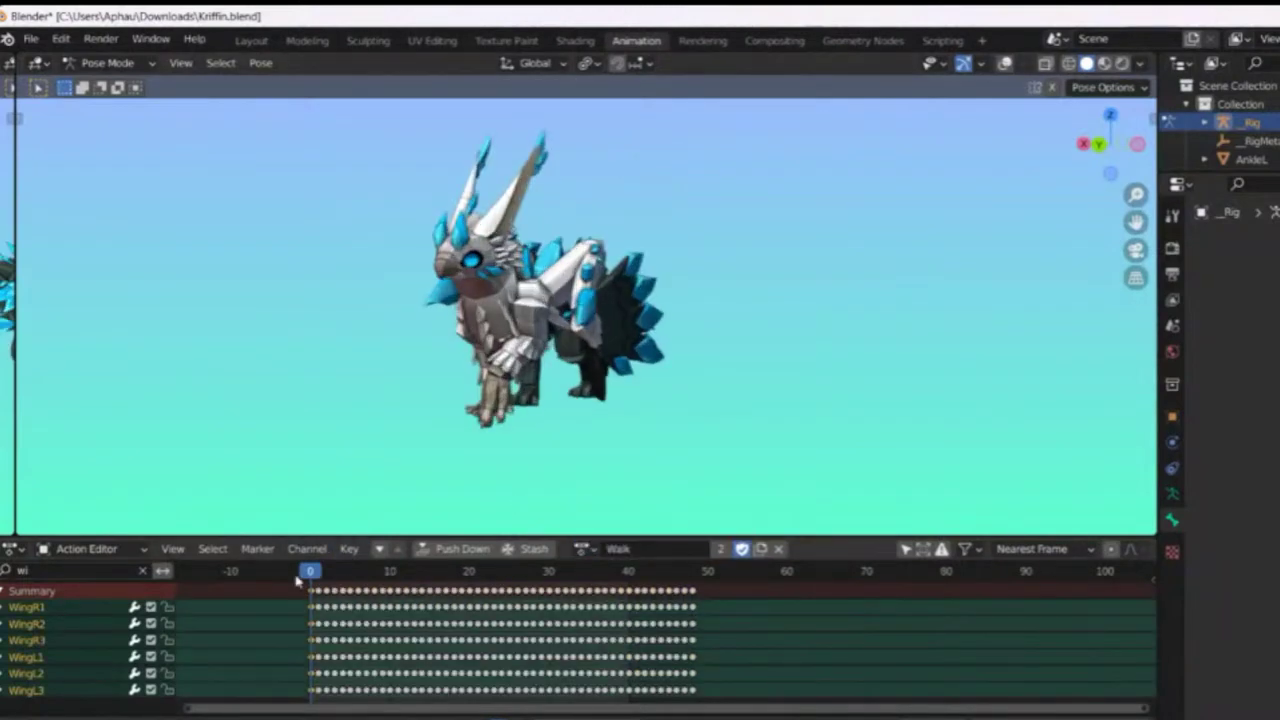
Step: Switch back to the zscrap.015 action and paste the copied Walk wing keyframes into the wing channels
click(583, 548)
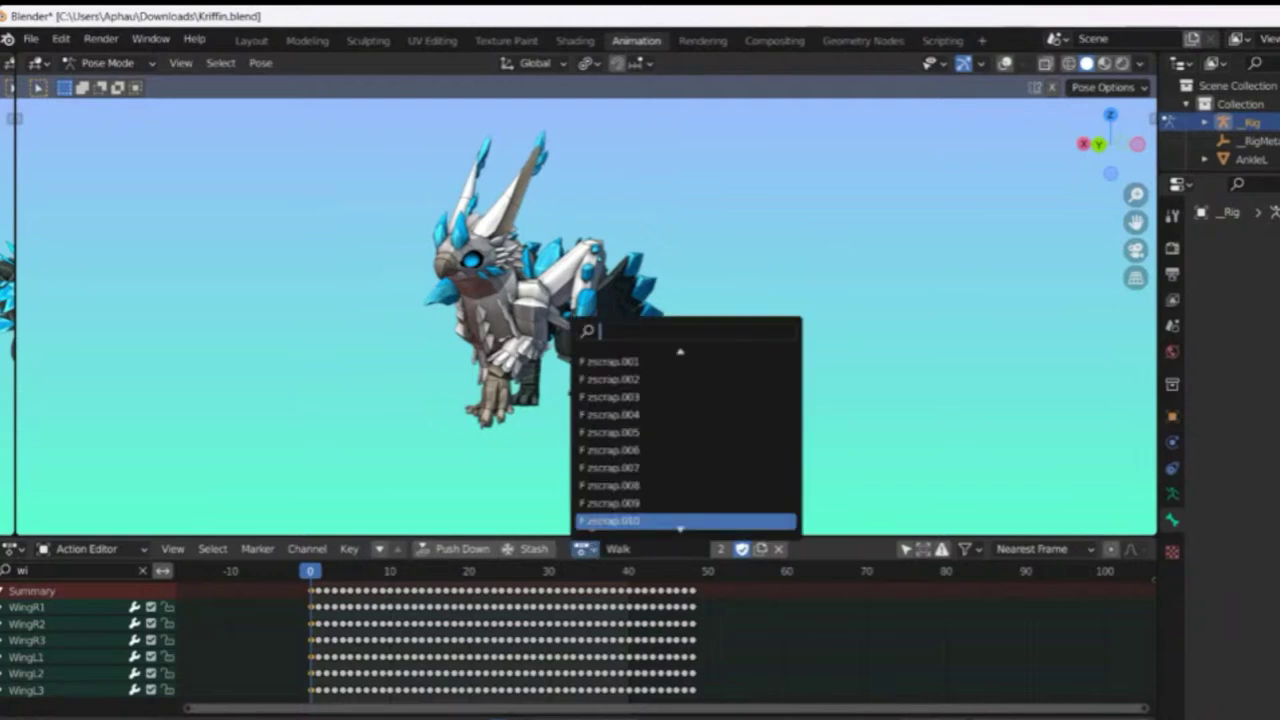
scroll(592, 510, down, 5)
click(600, 519)
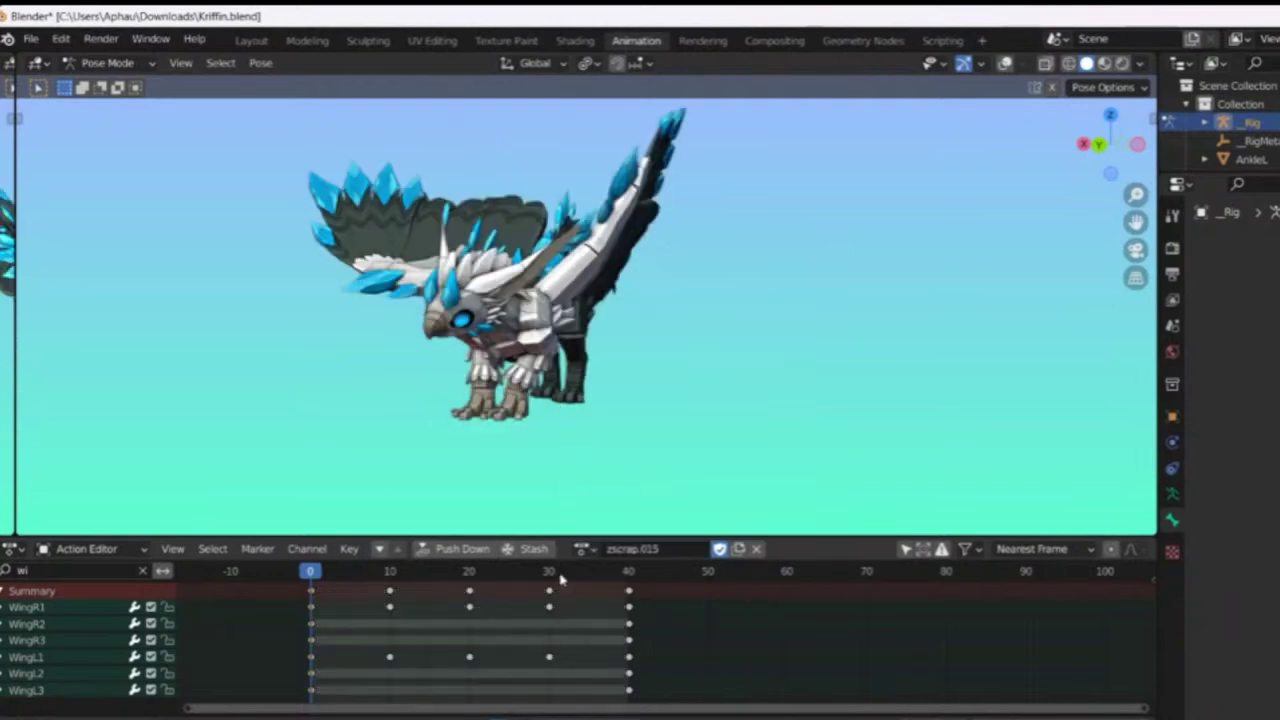
key(ctrl+v)
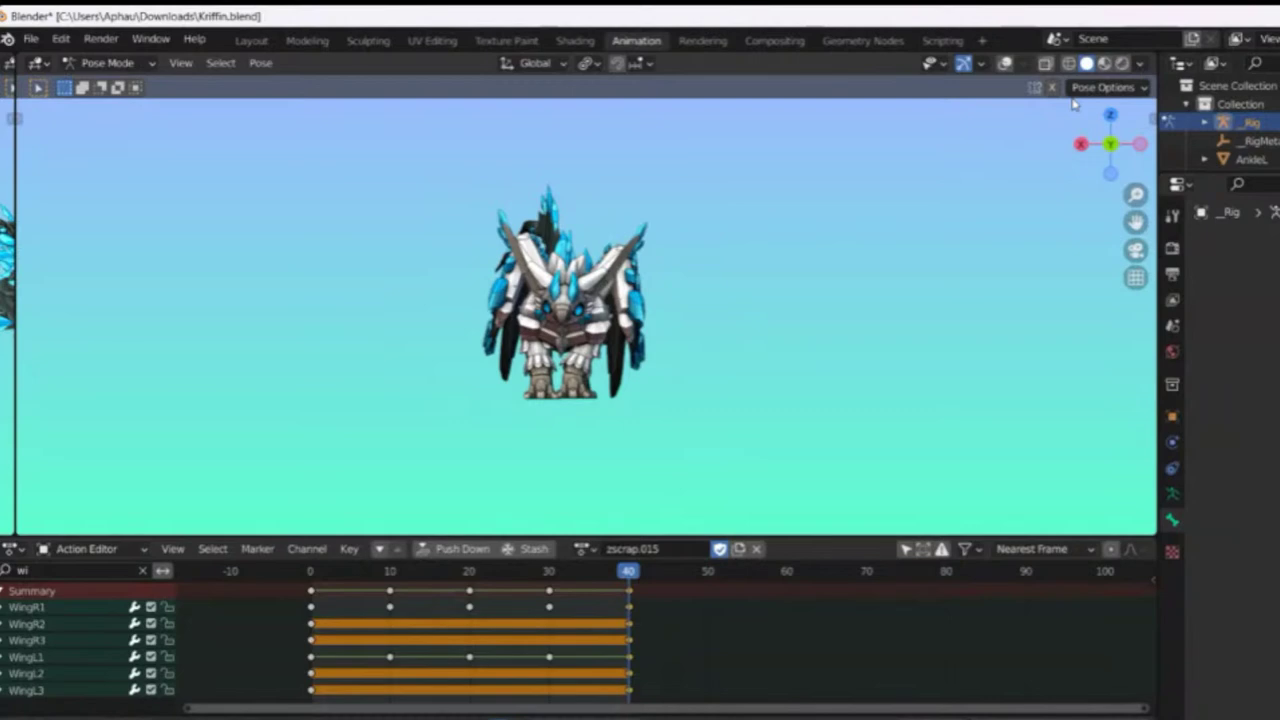
Step: Try to reshape one wing at frame 40 with a trackball rotation of its bones
key(r)
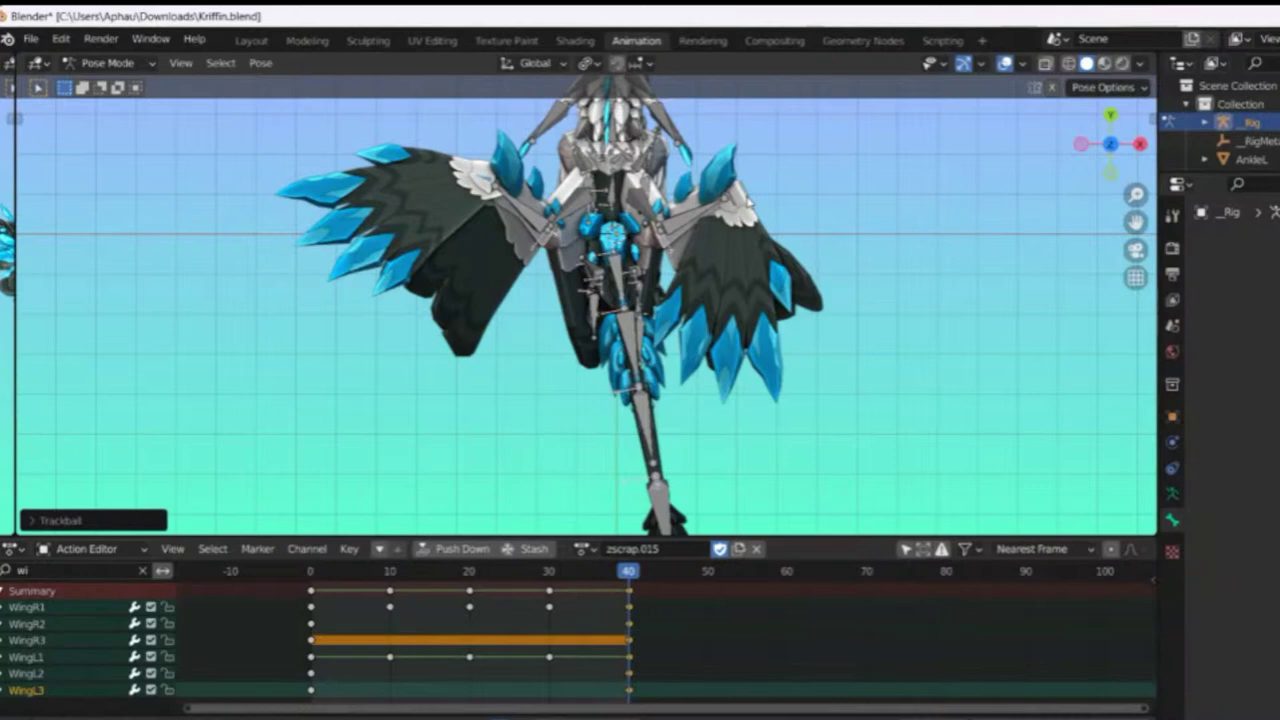
key(ctrl+z)
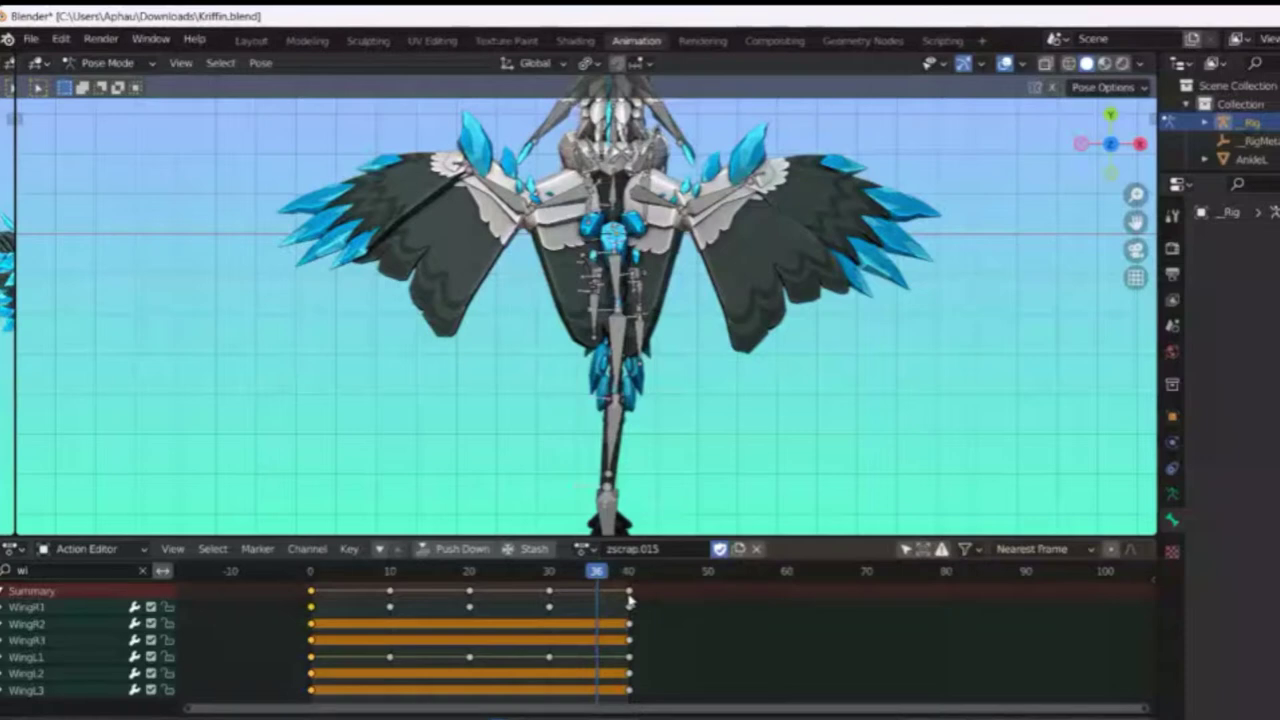
key(ctrl+z)
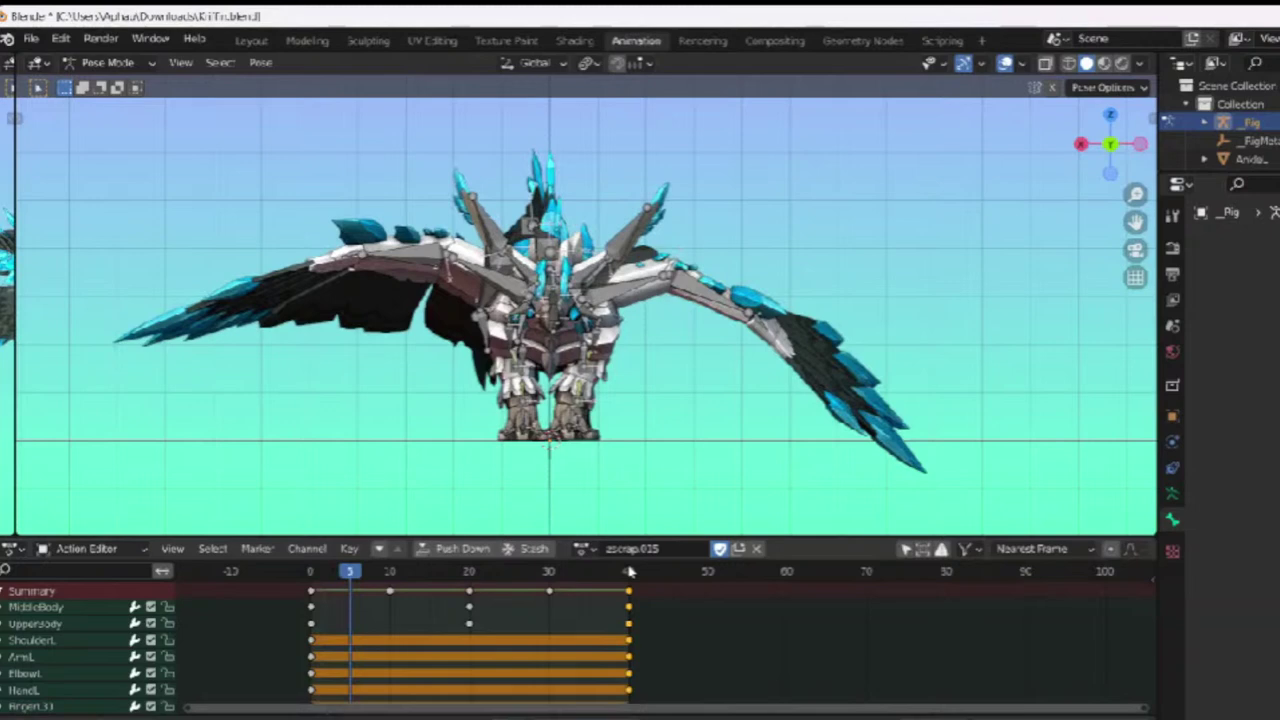
Step: Filter the channels by "wi" and rotate the WingL1 bone about 25° in side view at frame 0
click(90, 570)
text(wi)
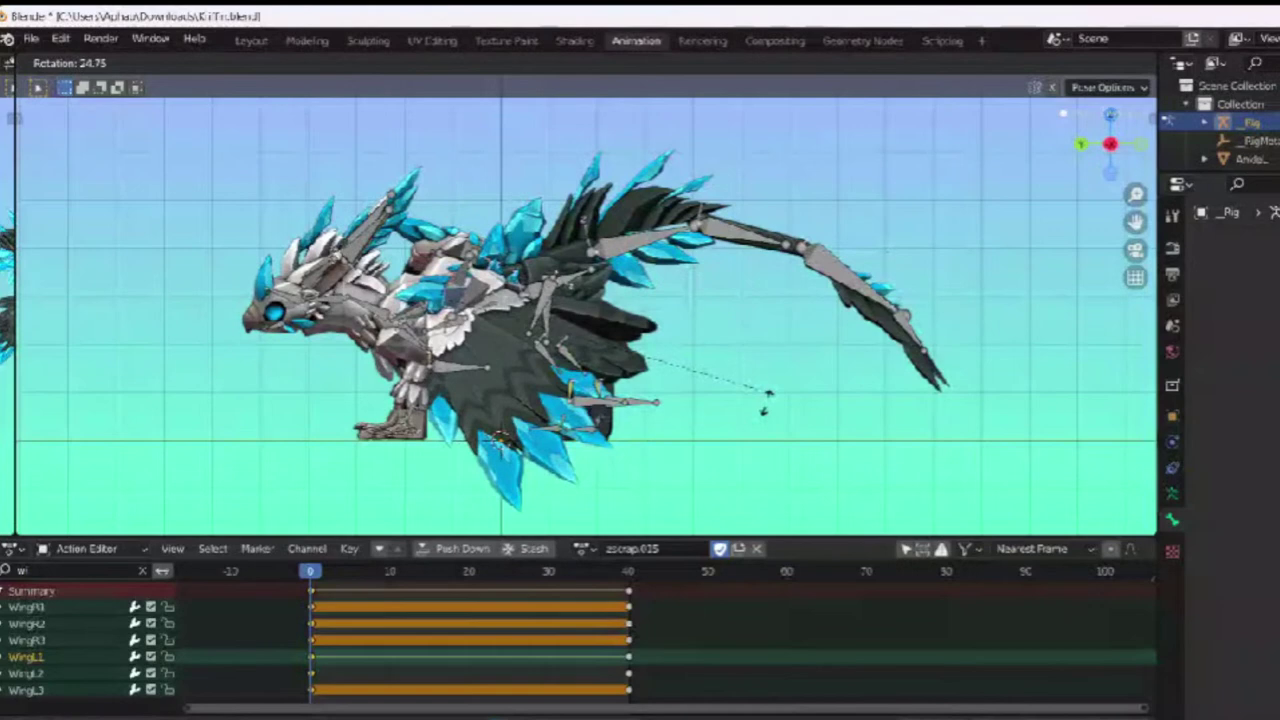
click(765, 398)
key(KP_1)
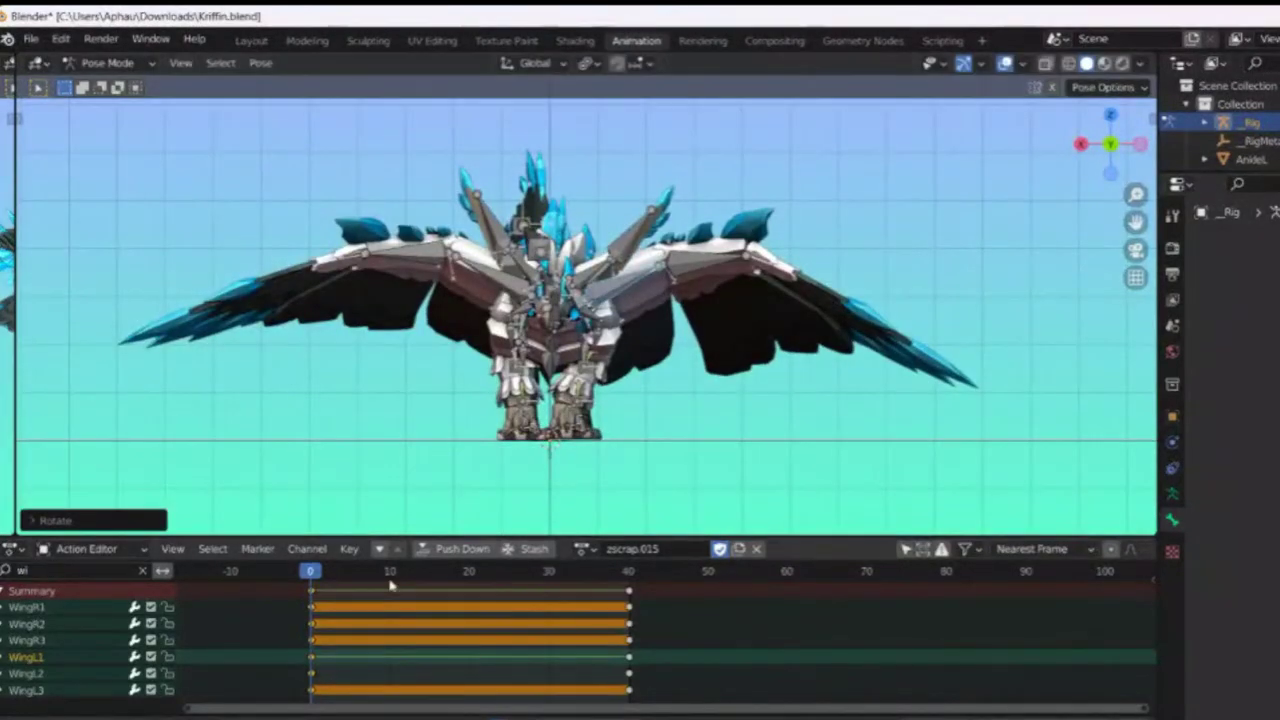
Step: Undo the last change, preview the wing animation, and rotate the wings about the X axis at frame 0
key(ctrl+z)
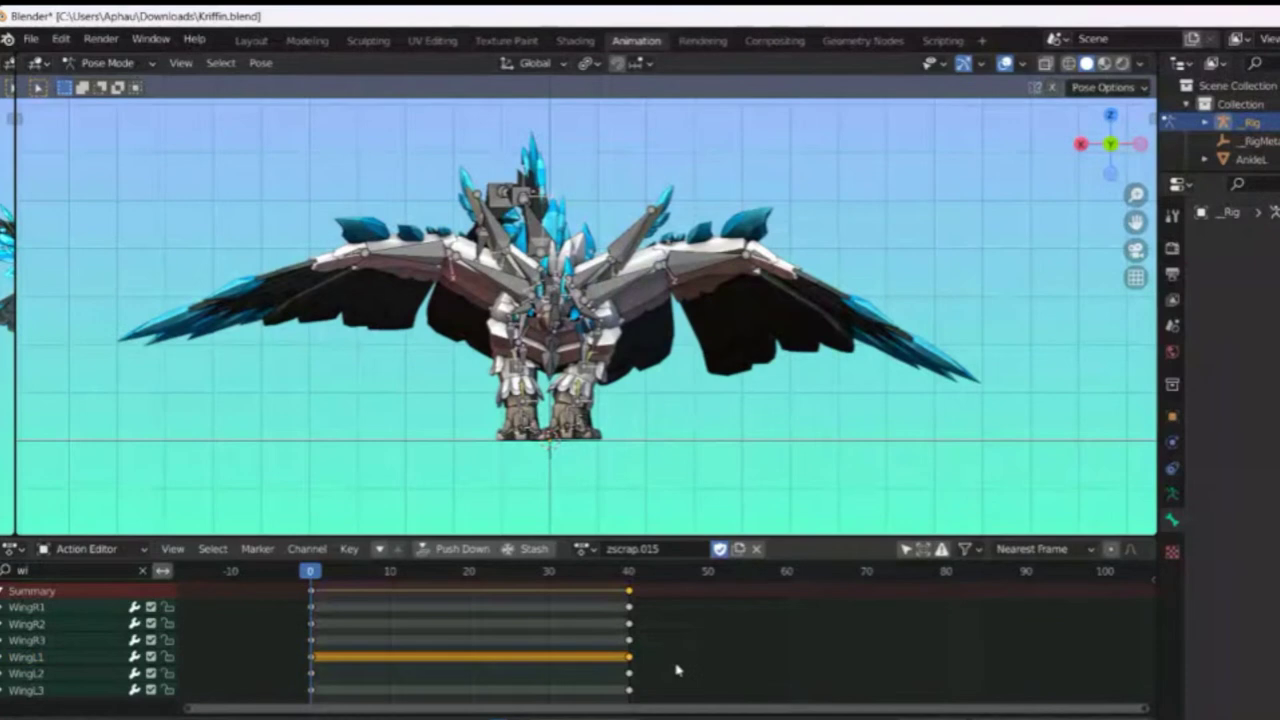
key(space)
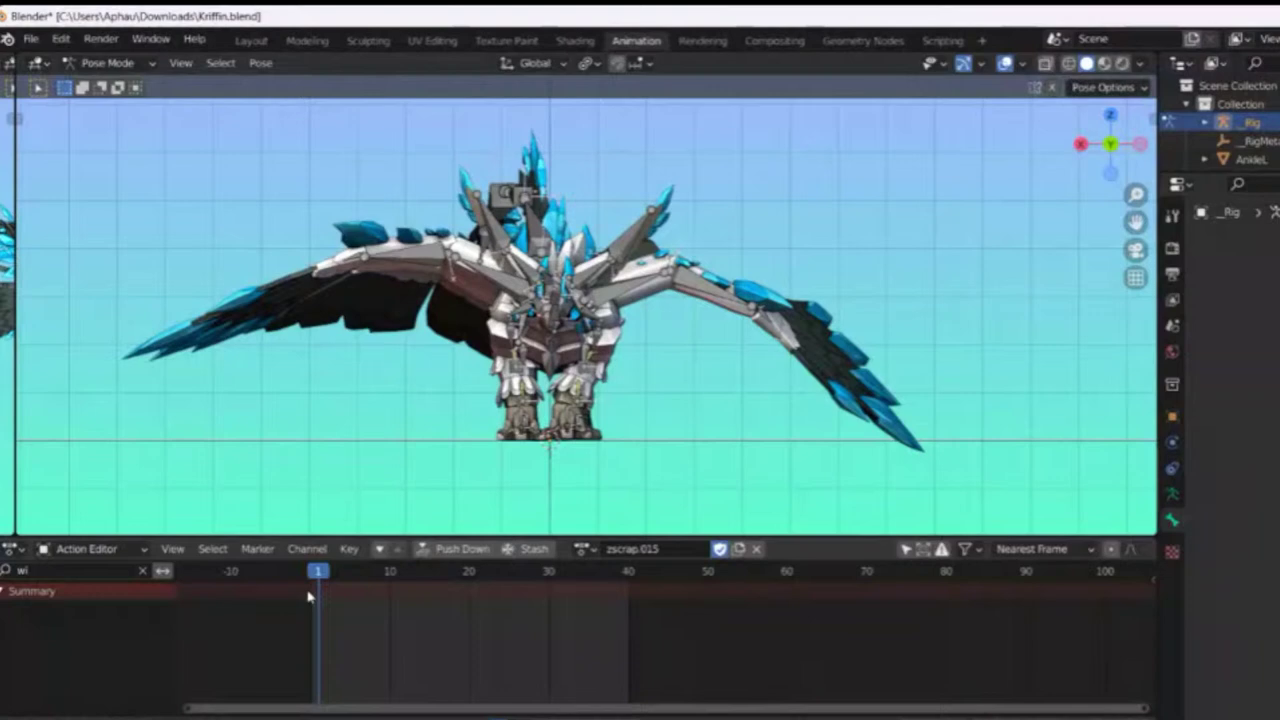
click(309, 573)
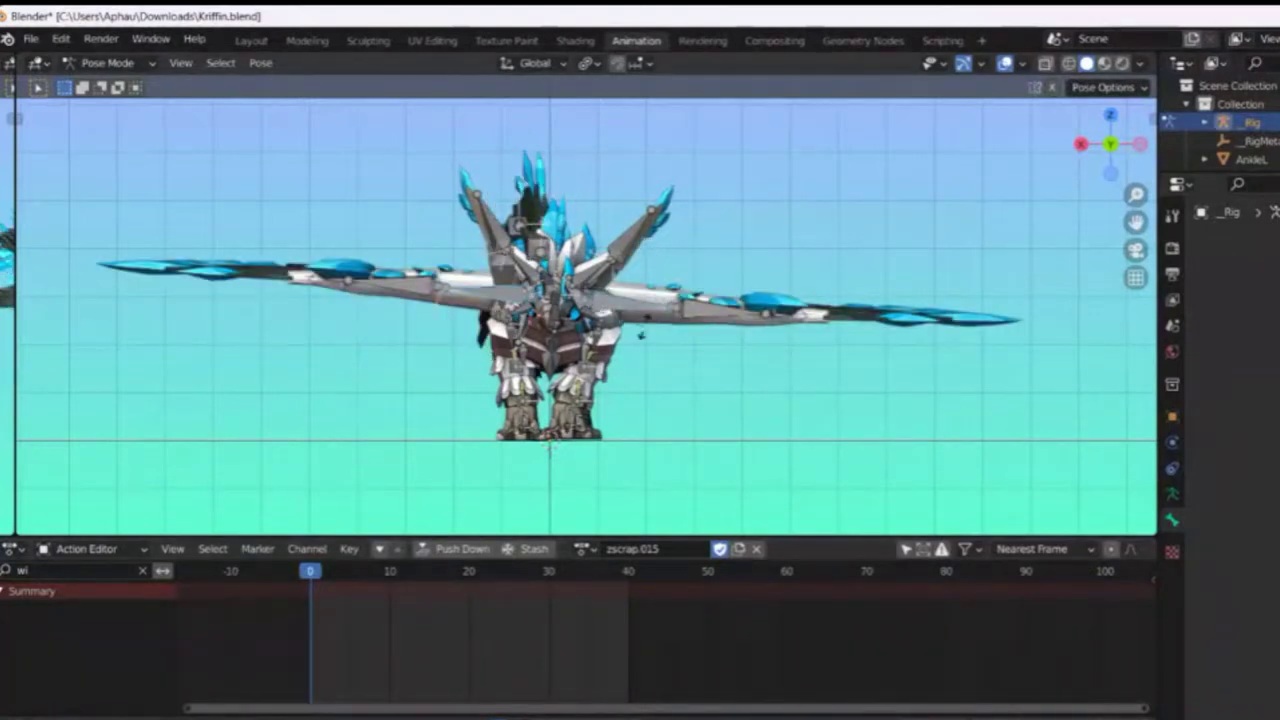
key(x)
click(774, 351)
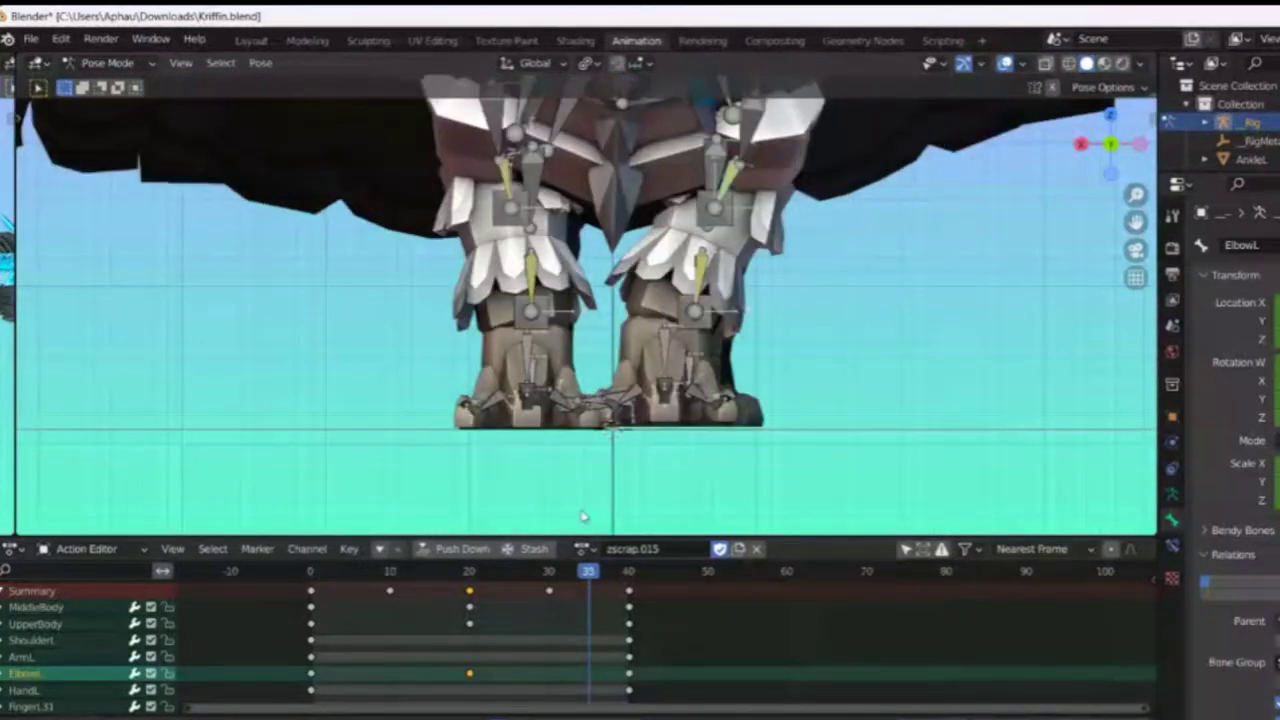
Step: Rotate the ElbowL bone slightly in front view at frame 20 and play the animation from the side
drag(574, 571, 471, 572)
key(r)
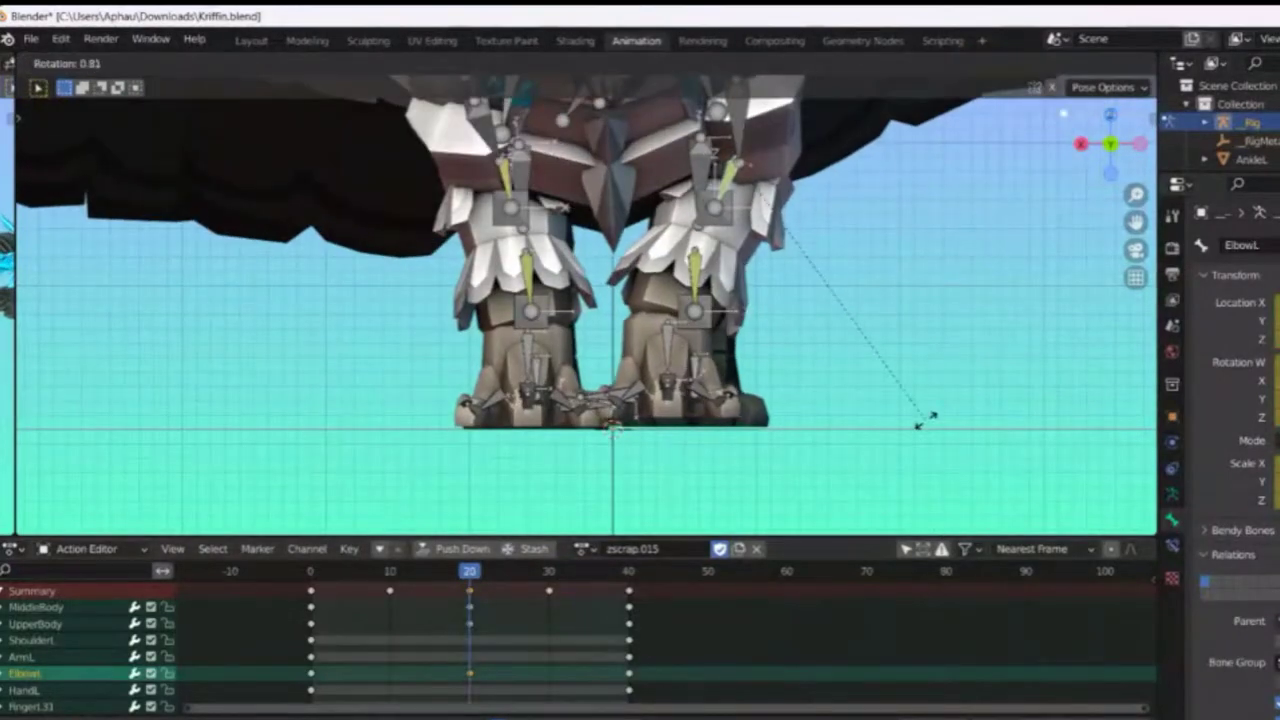
click(938, 410)
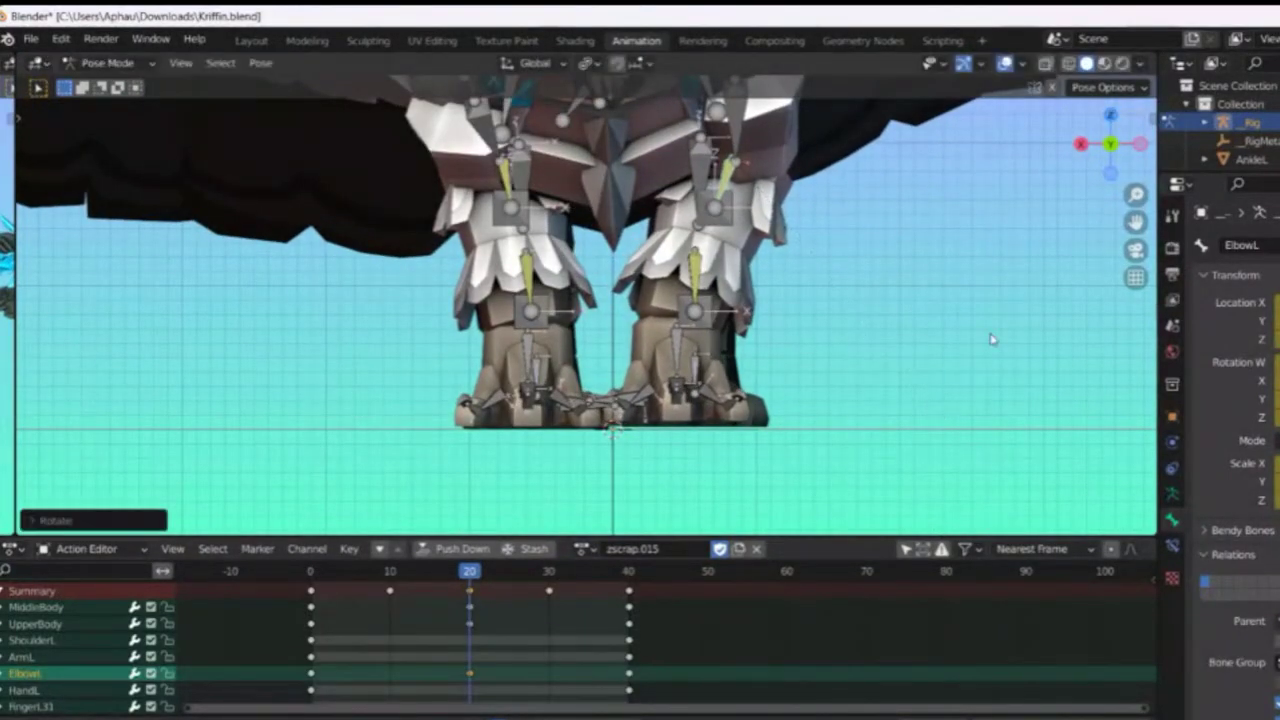
click(1140, 144)
key(space)
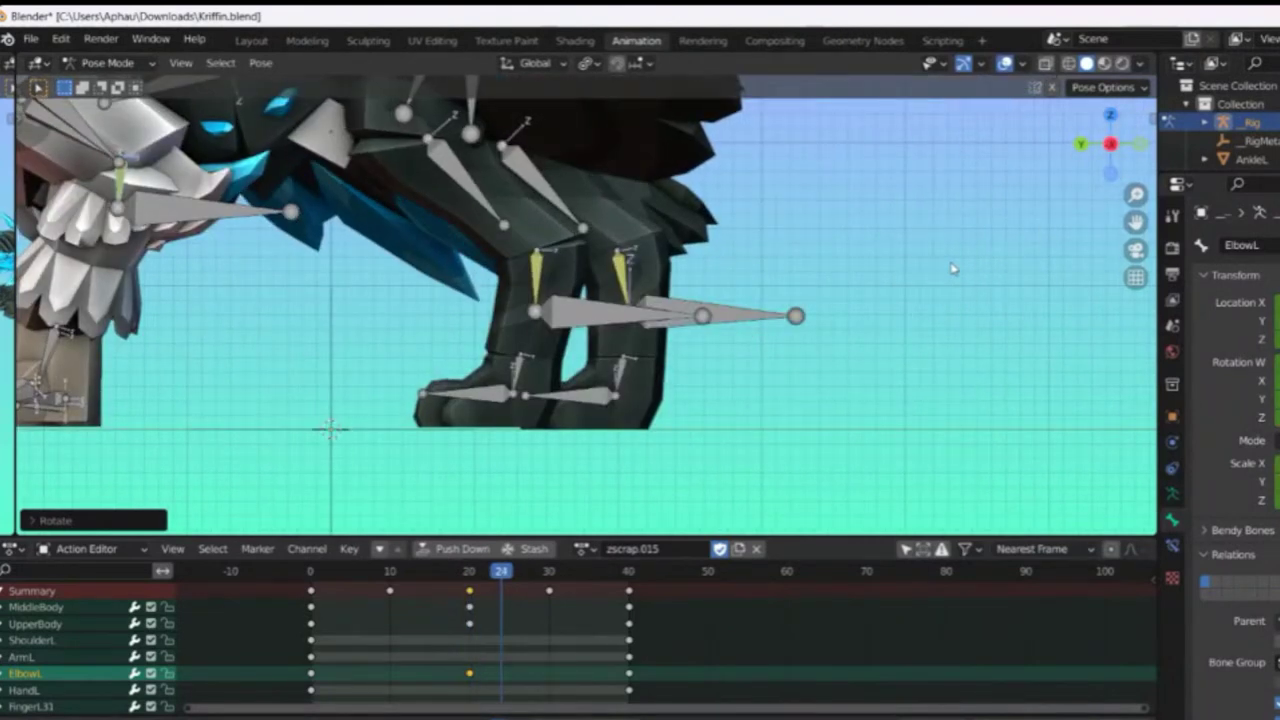
key(space)
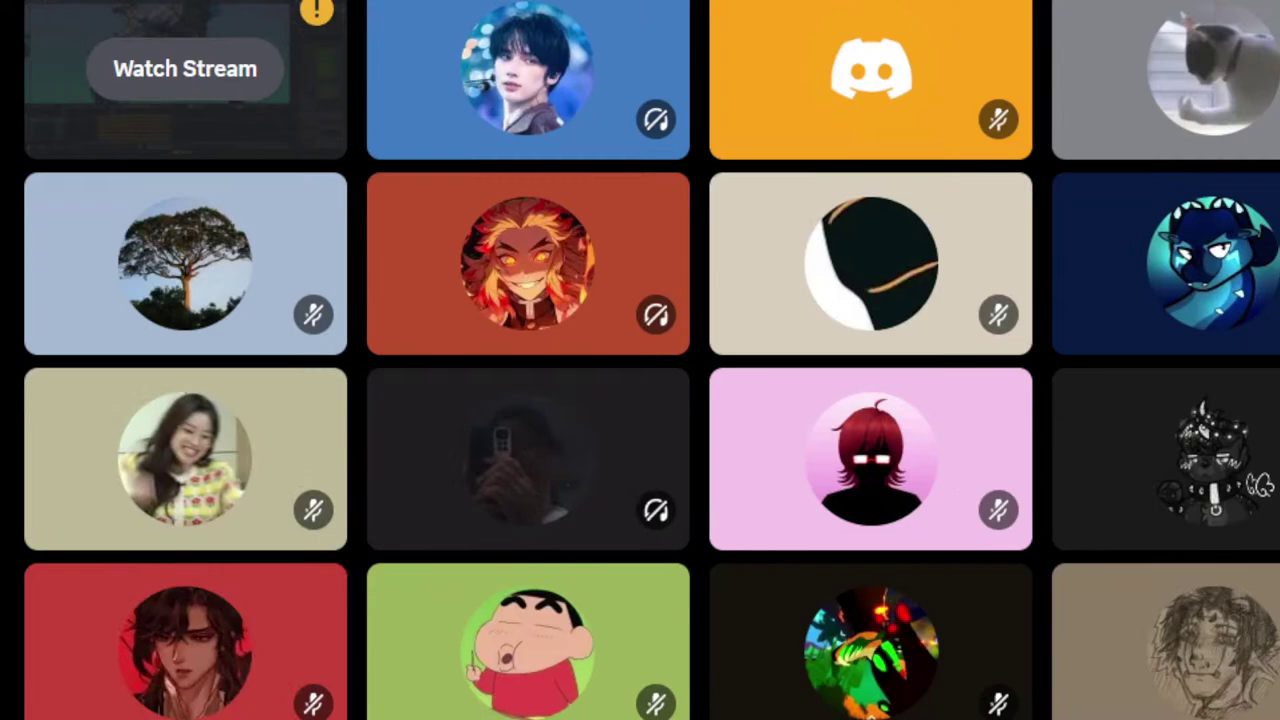
click(185, 69)
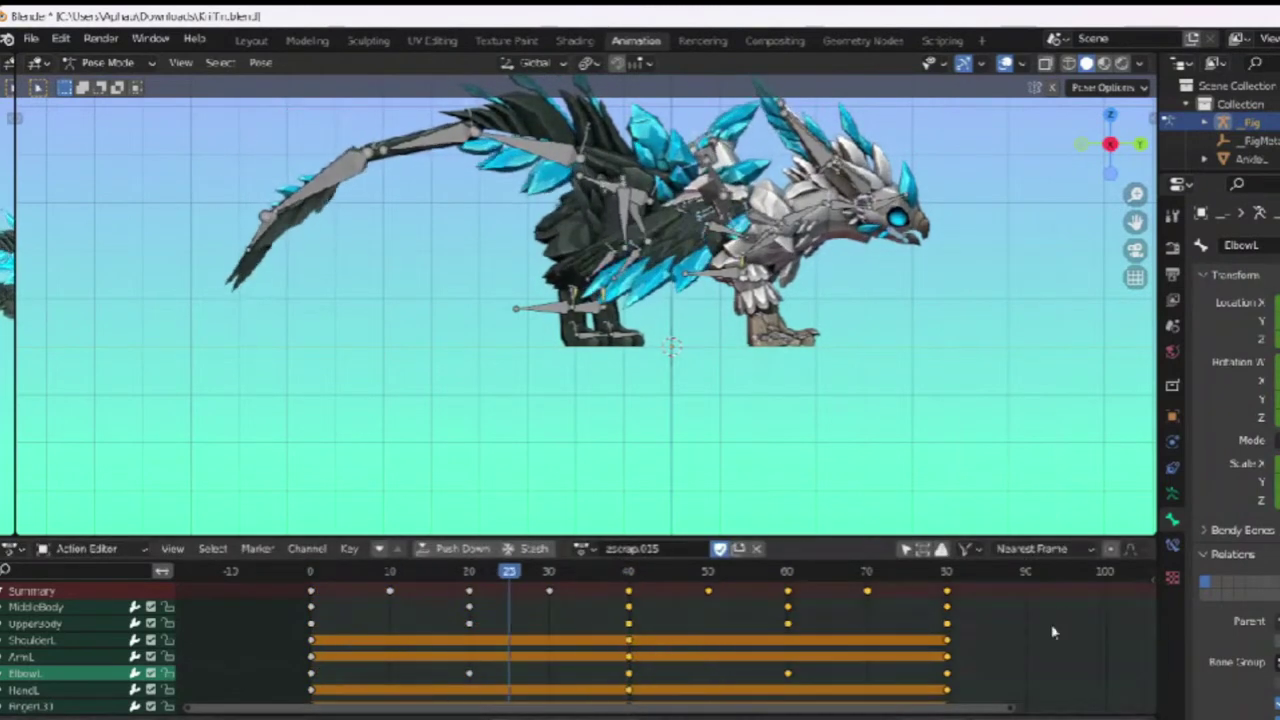
Step: Duplicate the selected 40-frame cycle of keyframes to span frames 80 to 120
scroll(1030, 597, down, 3)
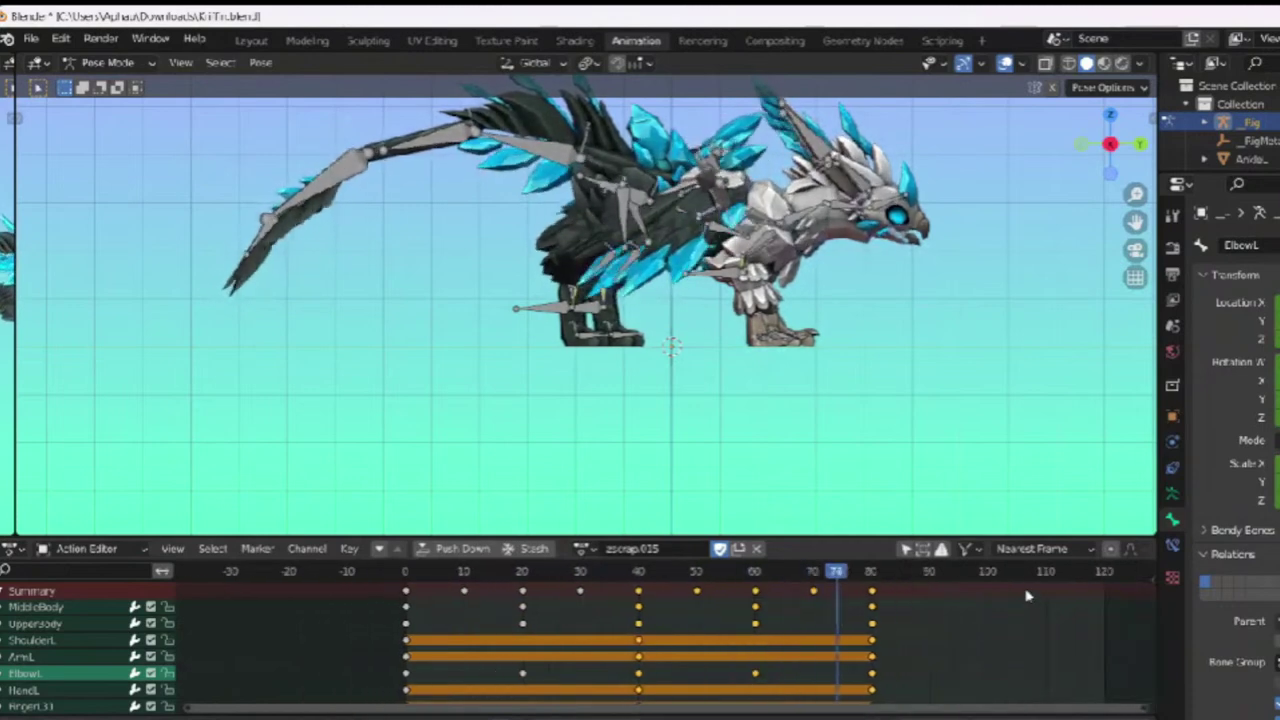
key(shift+d)
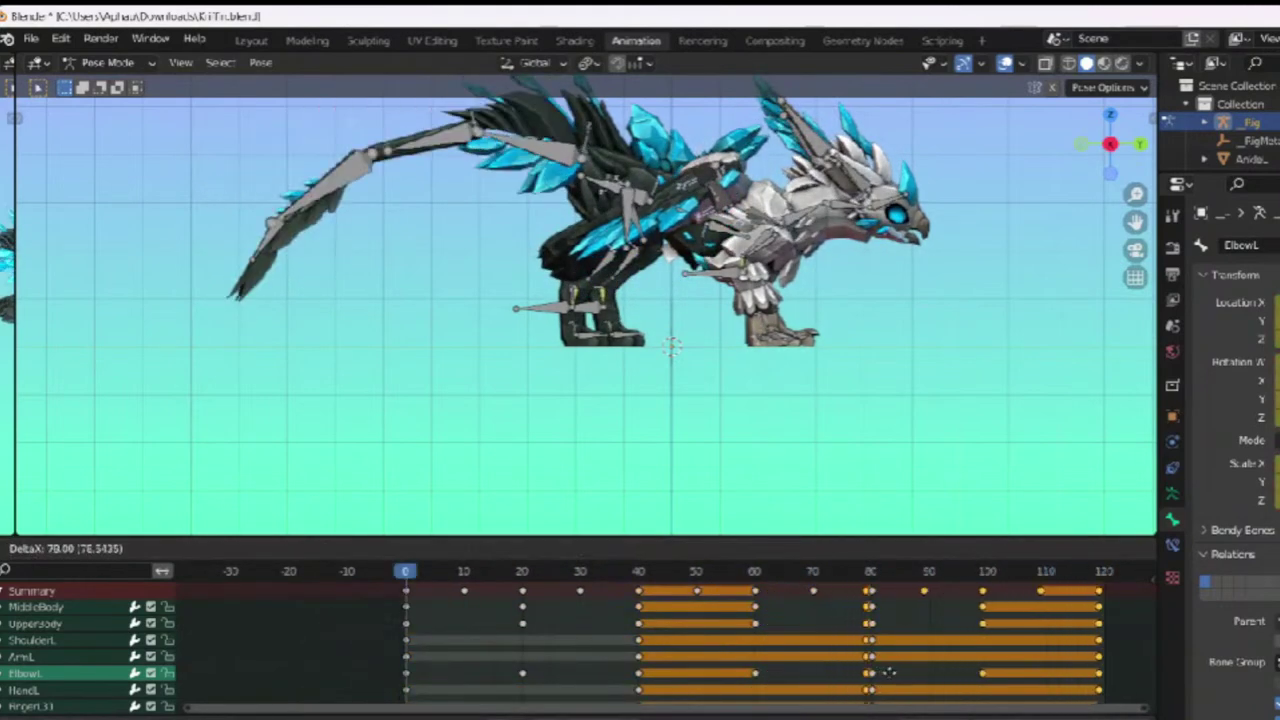
click(899, 678)
Step: Rotate both wings steeply upward in front view at frame 90, turning the second wing about 42°
drag(876, 572, 930, 608)
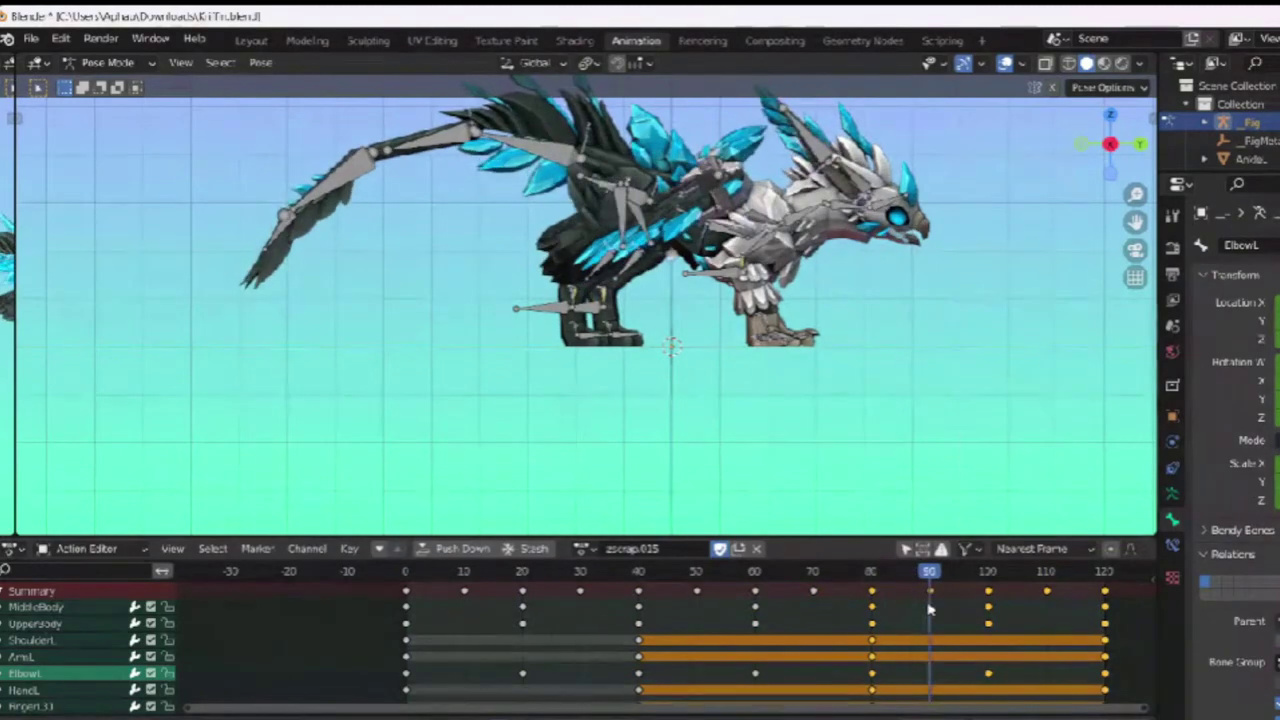
drag(1132, 142, 1148, 143)
click(1146, 143)
key(r)
click(752, 122)
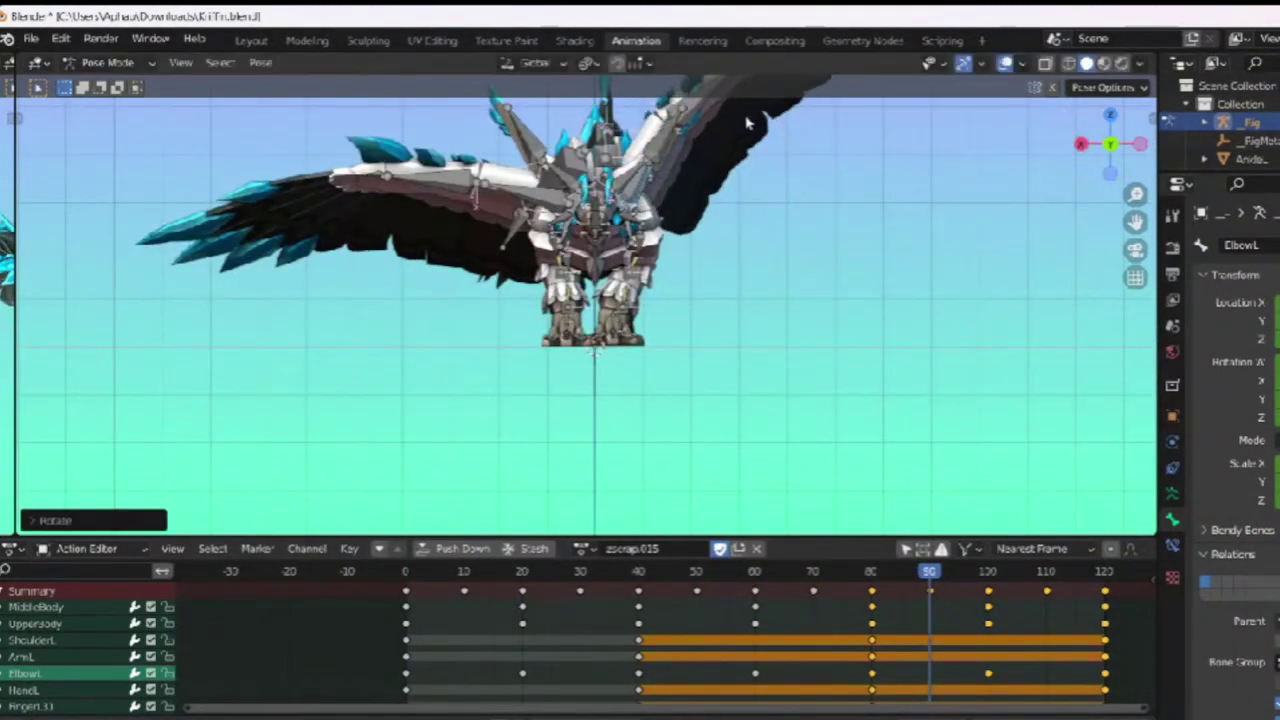
key(r)
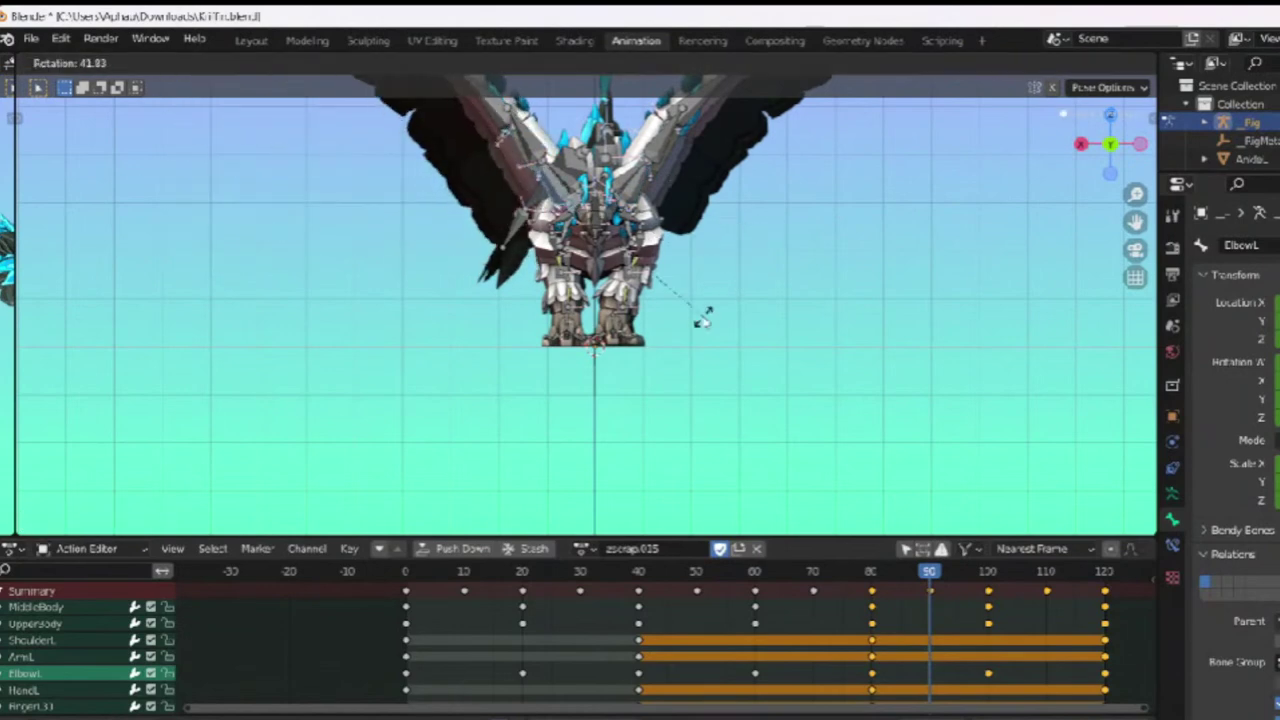
click(700, 320)
Step: Raise the MiddleBody bone about 0.29 m along global Z in side view at frame 90
click(1082, 144)
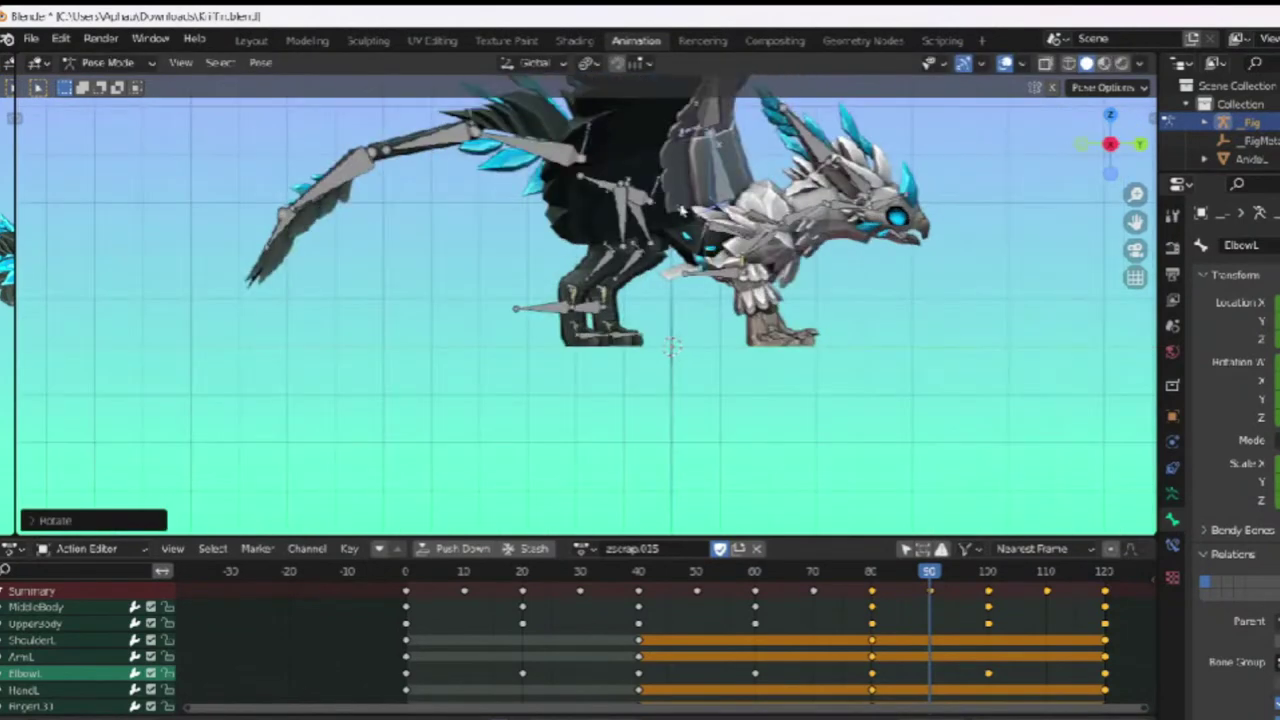
key(r)
key(z)
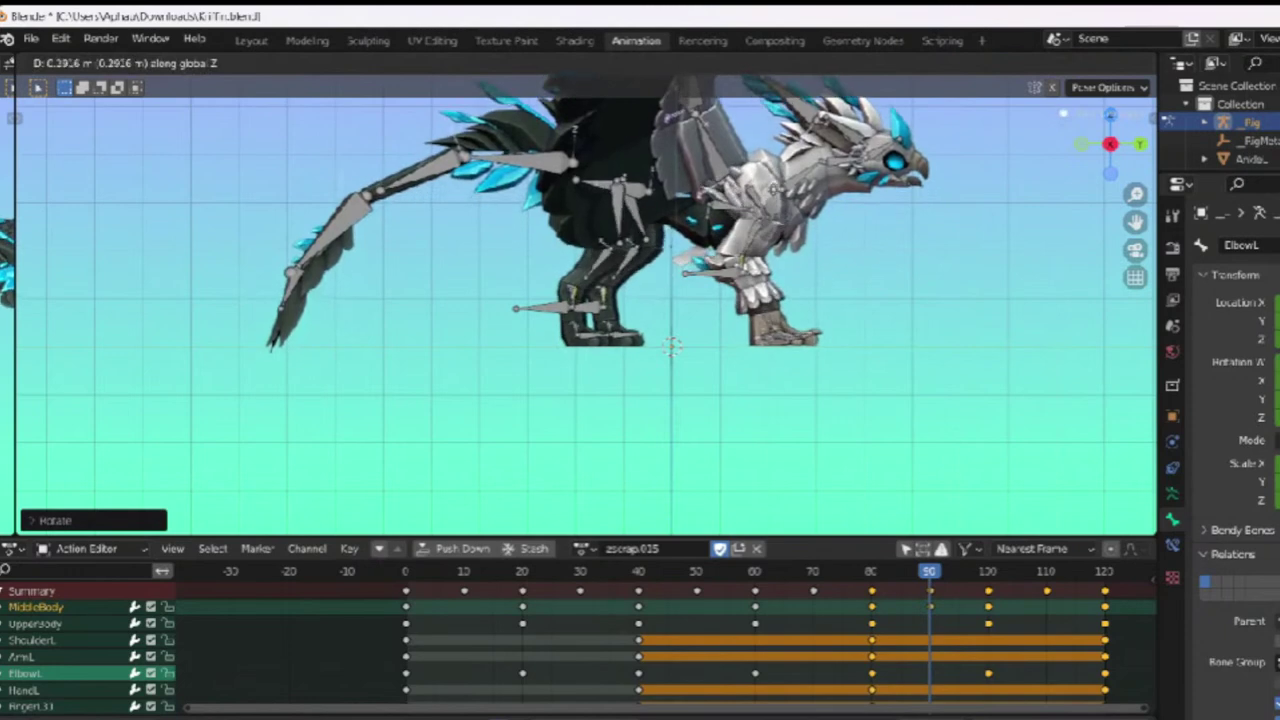
click(775, 188)
Step: Rotate the neck, head and beak bones at frame 90 so the head tilts and the beak opens
click(838, 184)
key(r)
click(835, 240)
click(878, 225)
key(r)
click(874, 248)
click(893, 207)
key(r)
key(Return)
key(r)
key(Return)
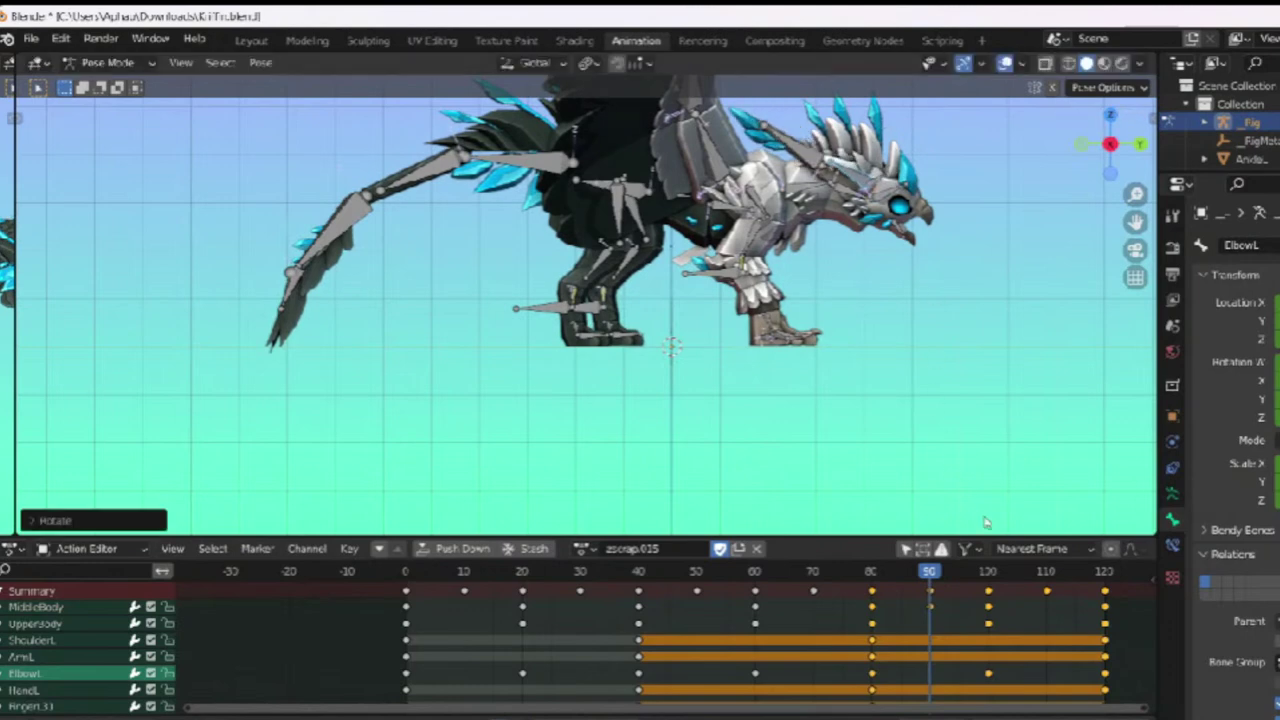
Step: Preview the motion from frame 40 and delete the MiddleBody keyframe at frame 90
click(643, 576)
key(space)
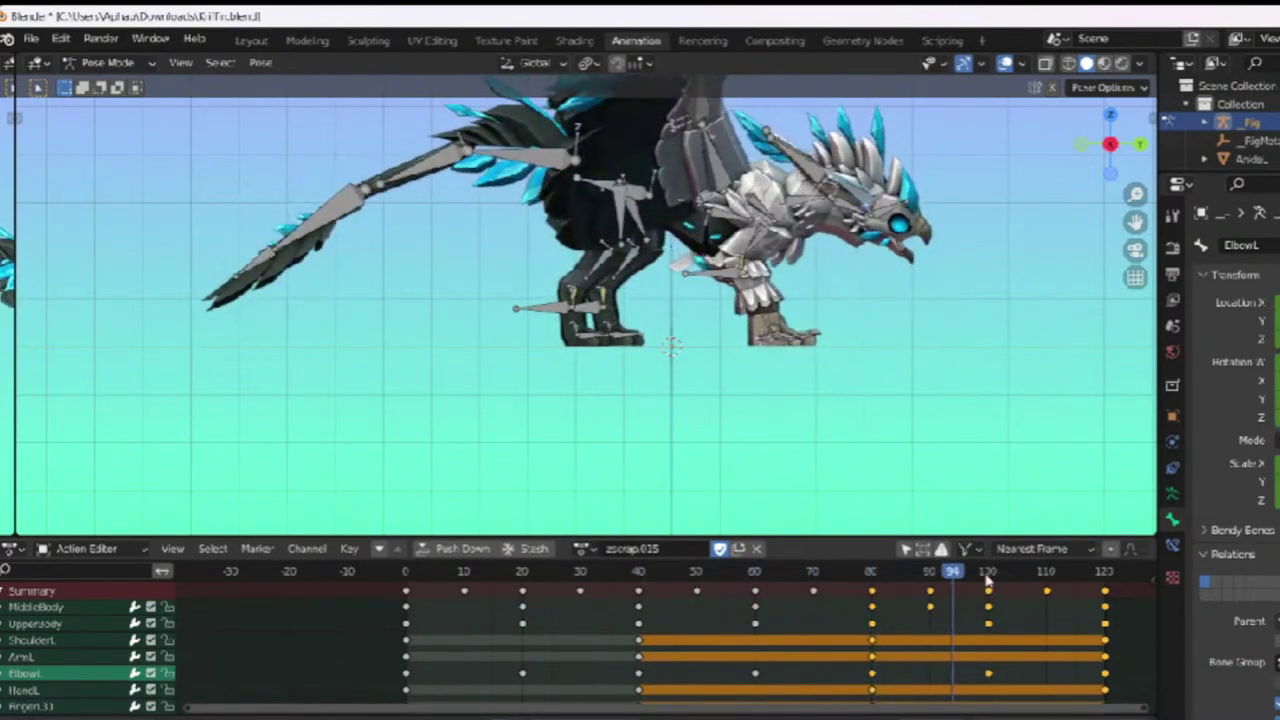
drag(877, 574, 929, 604)
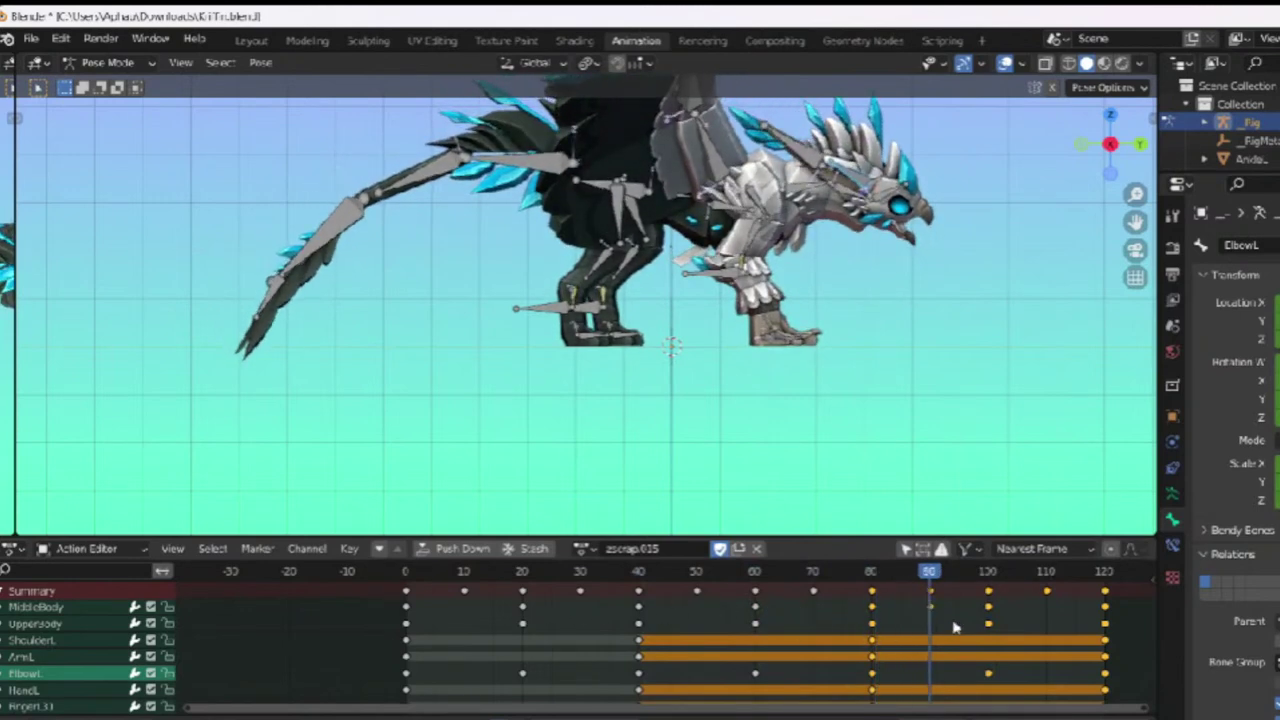
click(929, 609)
right_click(929, 609)
click(929, 609)
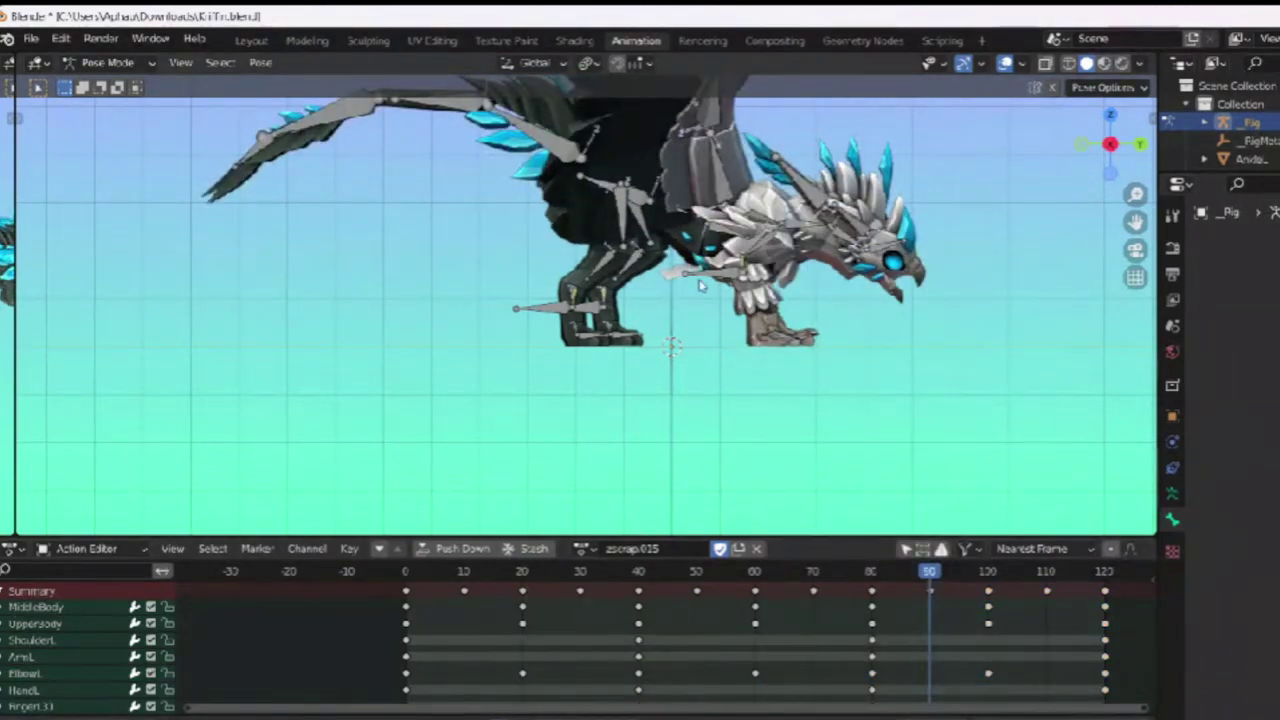
Step: Rotate the MiddleBody bone and lower it about 0.28 m along global Z at frame 90
click(690, 219)
key(r)
click(924, 281)
key(g)
key(z)
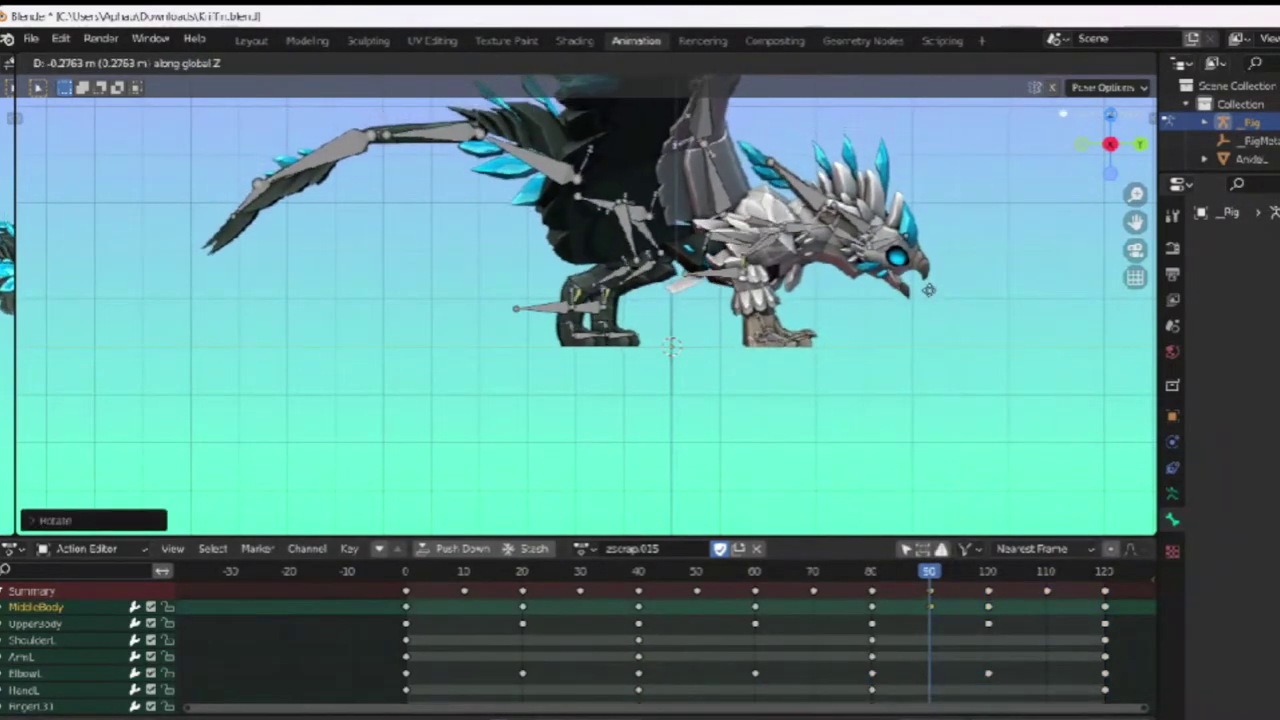
click(930, 305)
Step: Play back the crouch leading into frame 90 and remove the MiddleBody key from that frame again
click(787, 574)
key(space)
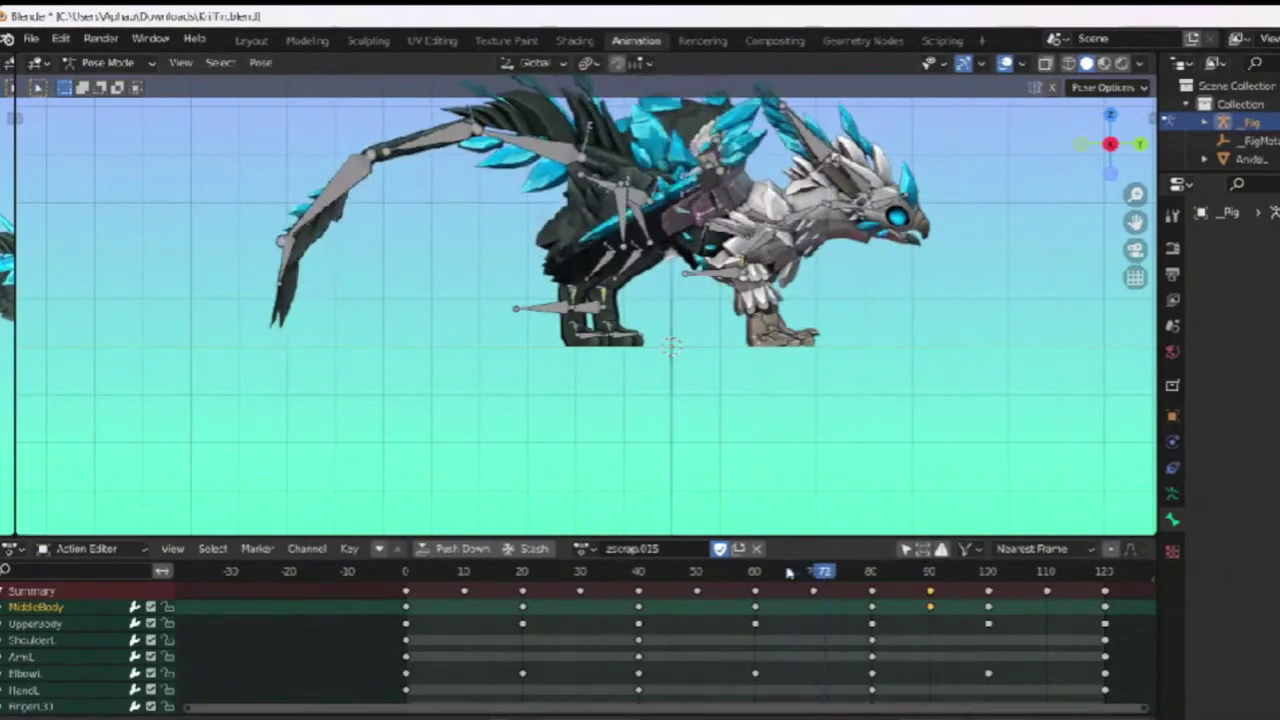
key(space)
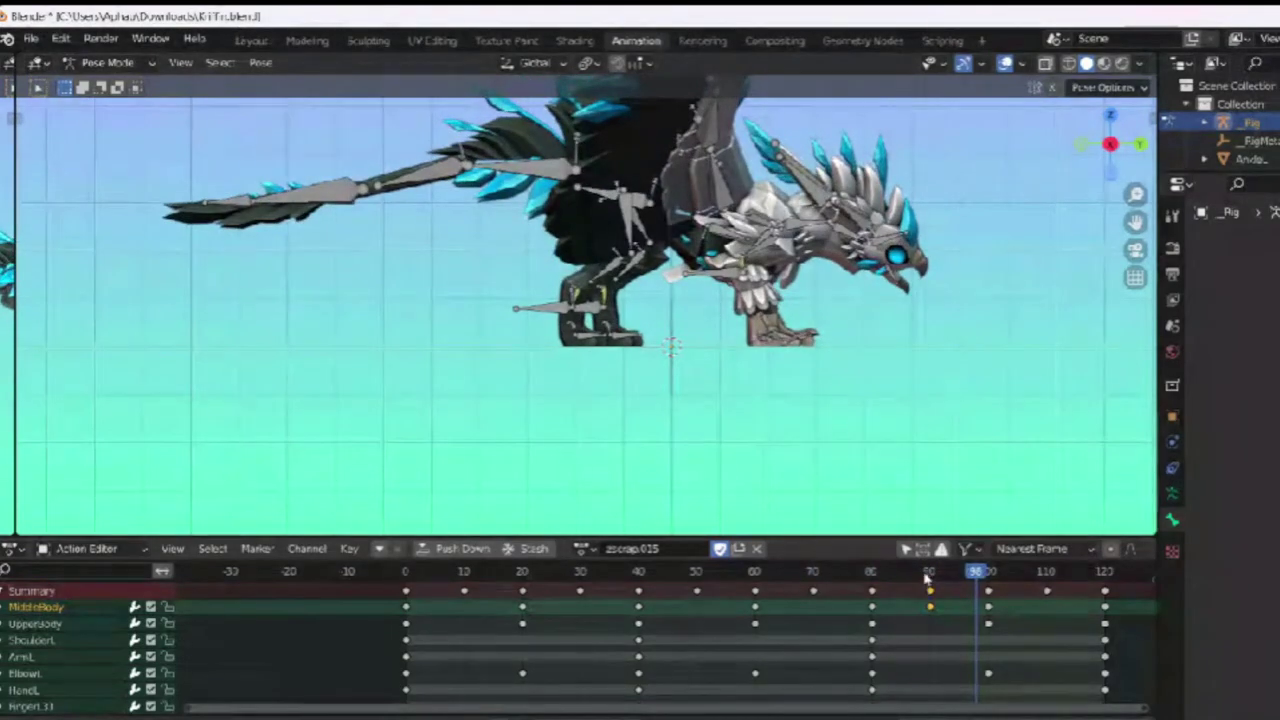
key(Escape)
right_click(930, 607)
click(931, 611)
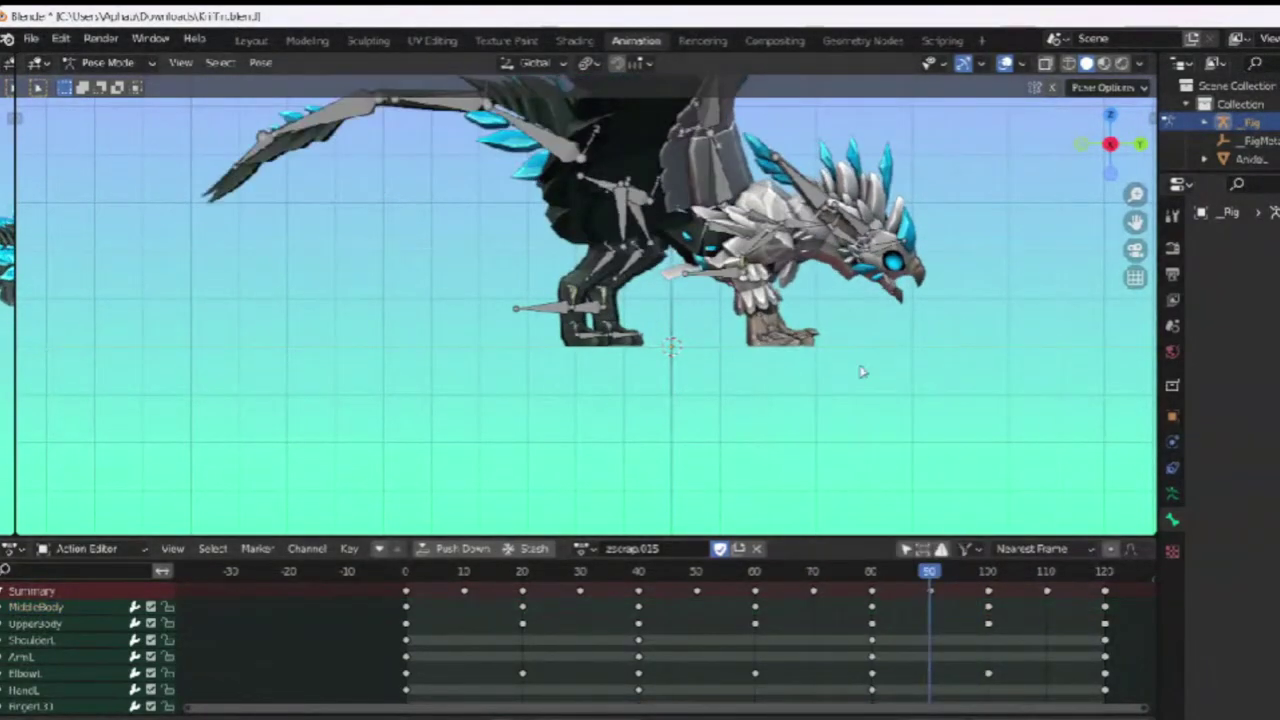
Step: Lower the MiddleBody bone along global Z, rotate it slightly, and keyframe it at frame 90
click(116, 607)
key(g)
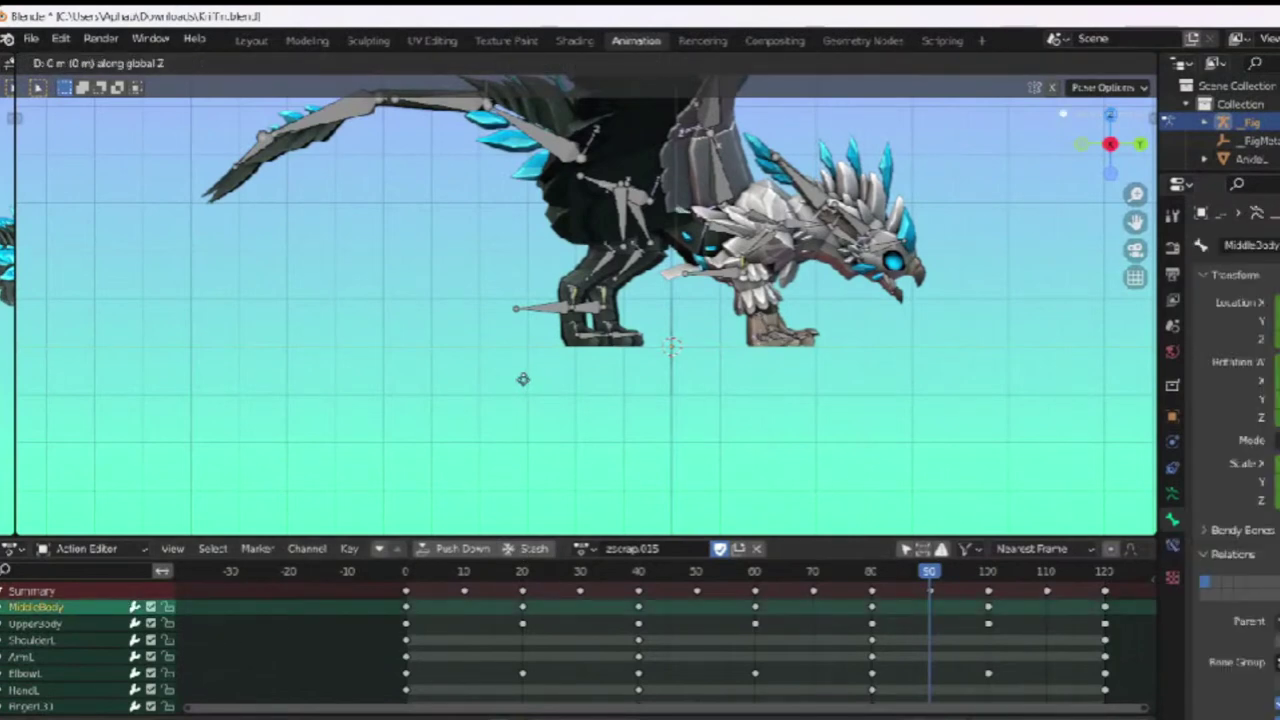
click(511, 391)
key(r)
click(523, 400)
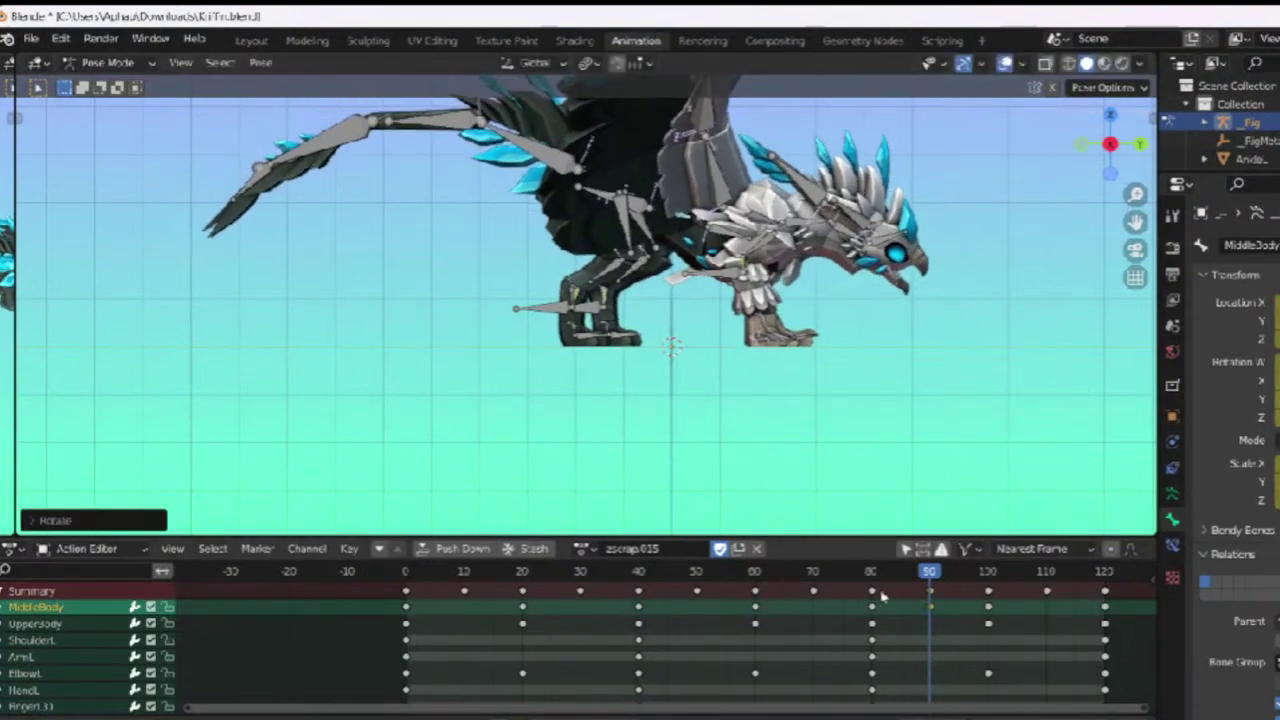
key(i)
Step: Rotate the MiddleBody bone at frame 100 so the front of the body lifts slightly
click(990, 572)
key(r)
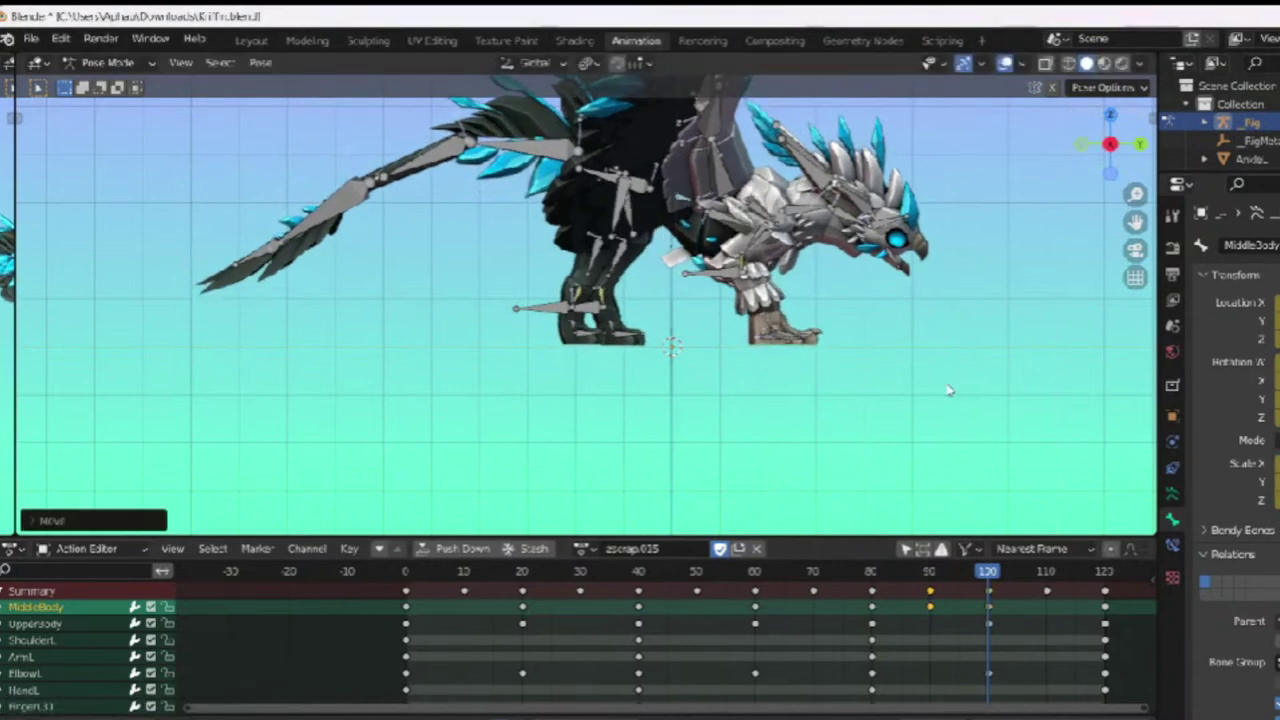
click(985, 350)
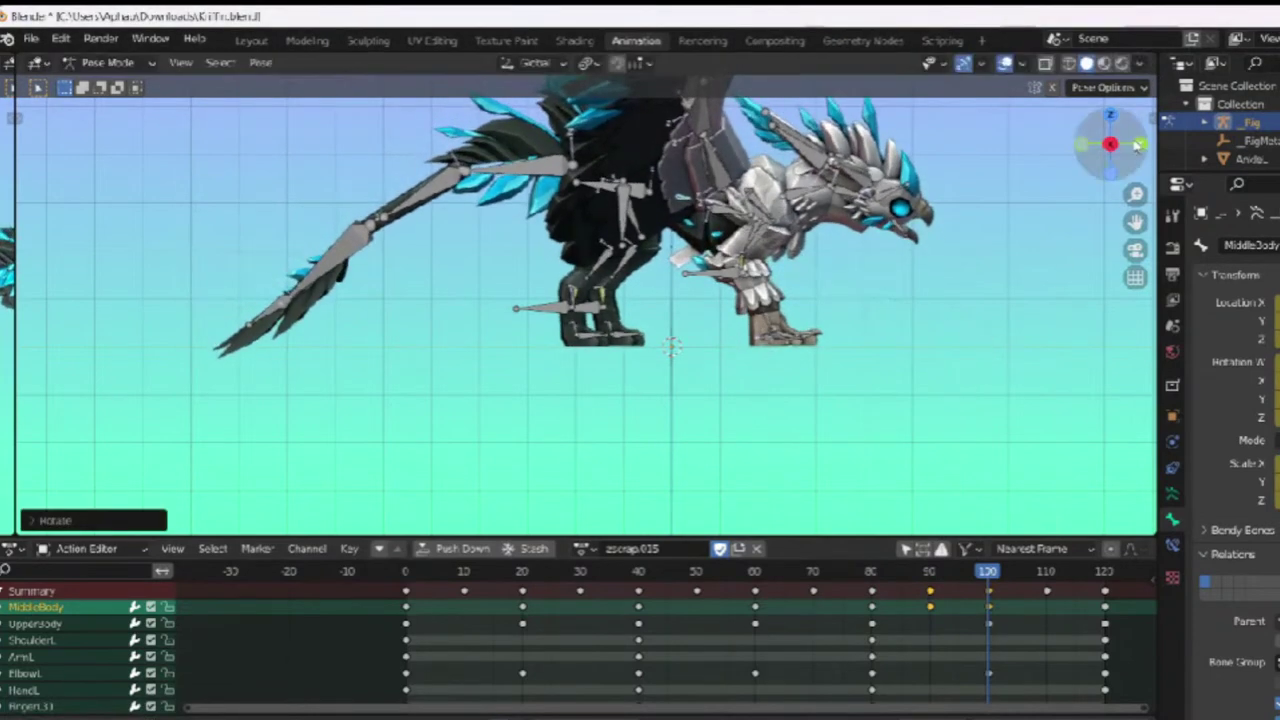
Step: Rotate the WingR1 bone with a trackball rotation at frame 100, swinging the right wing downward from its raised pose
click(1140, 143)
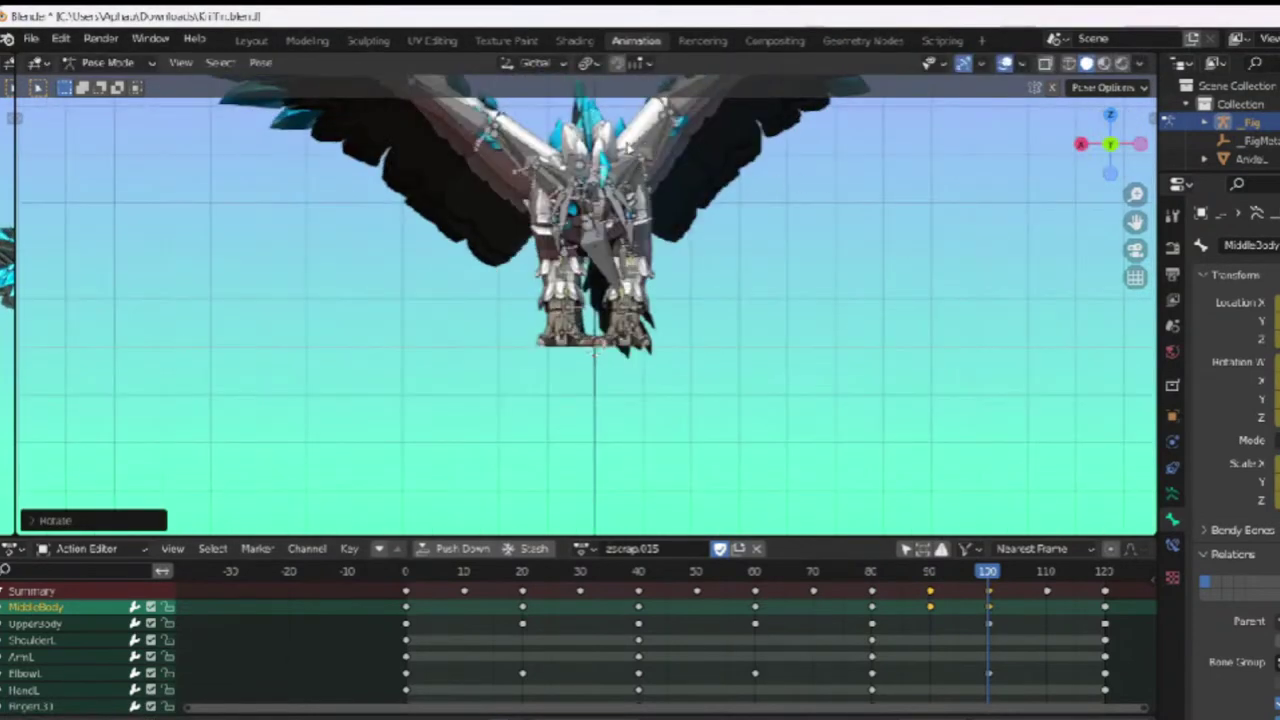
click(512, 151)
key(r)
click(674, 182)
key(ctrl+z)
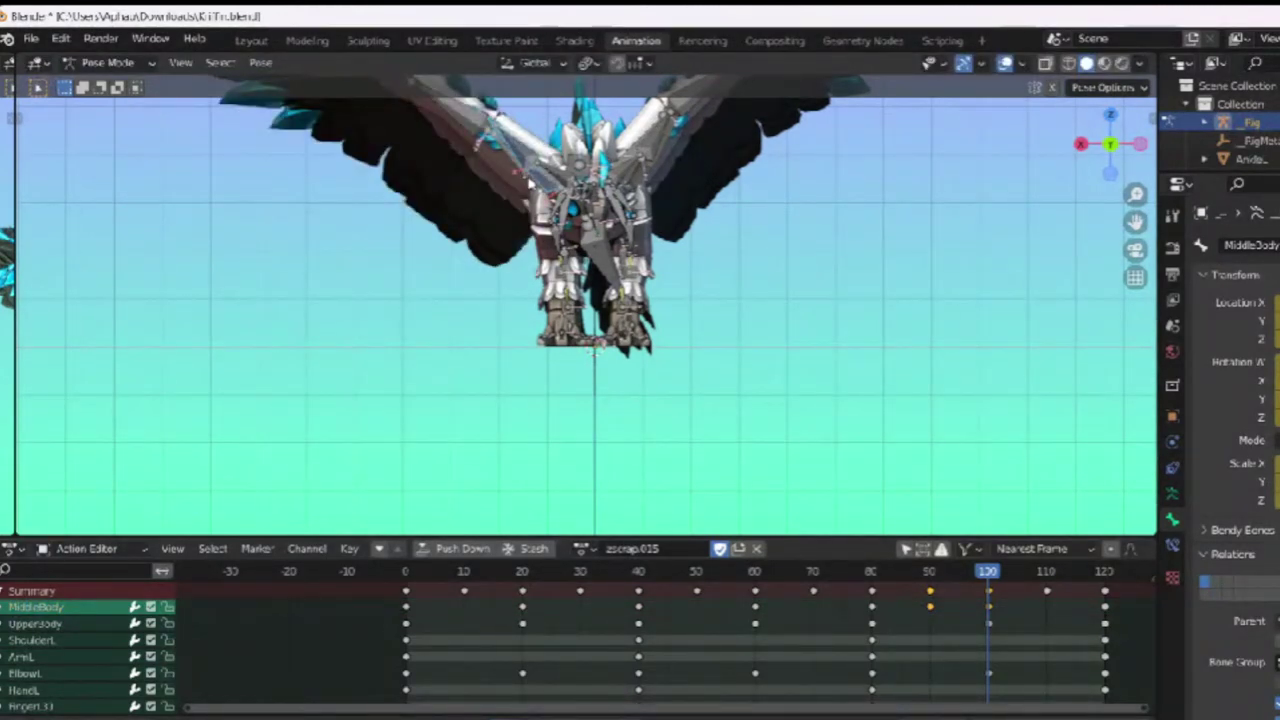
key(r)
key(r)
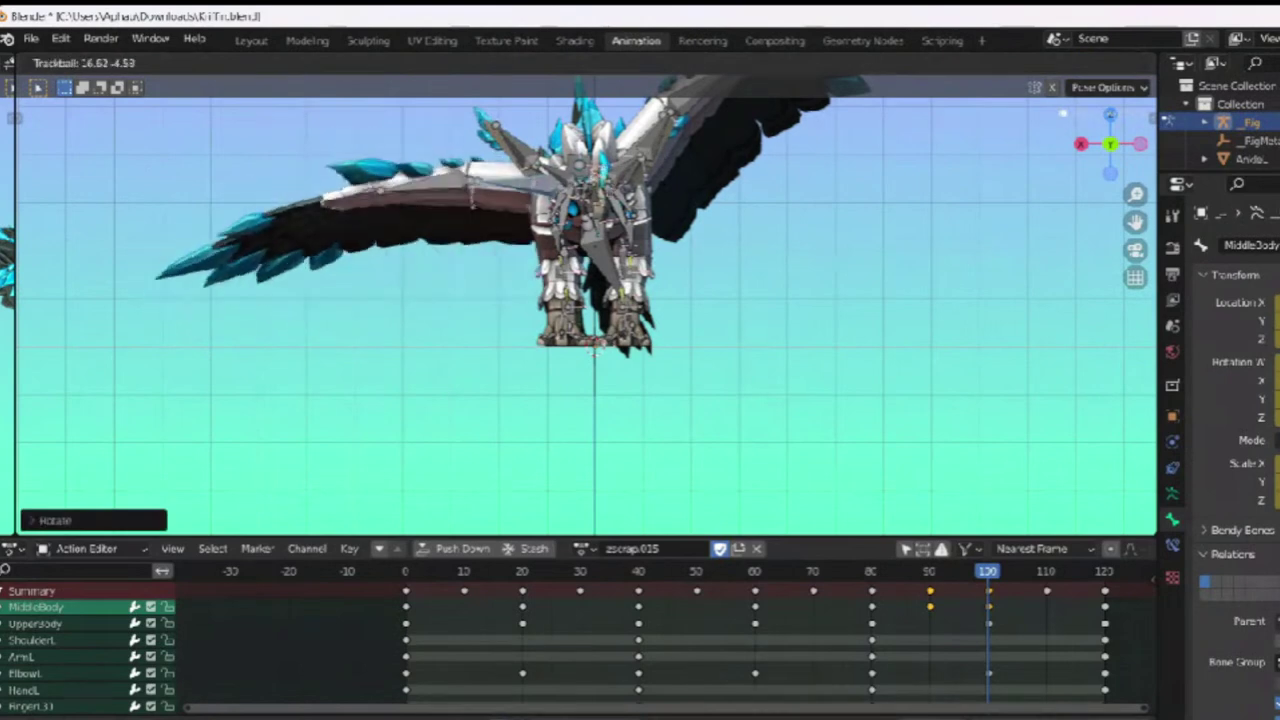
click(441, 298)
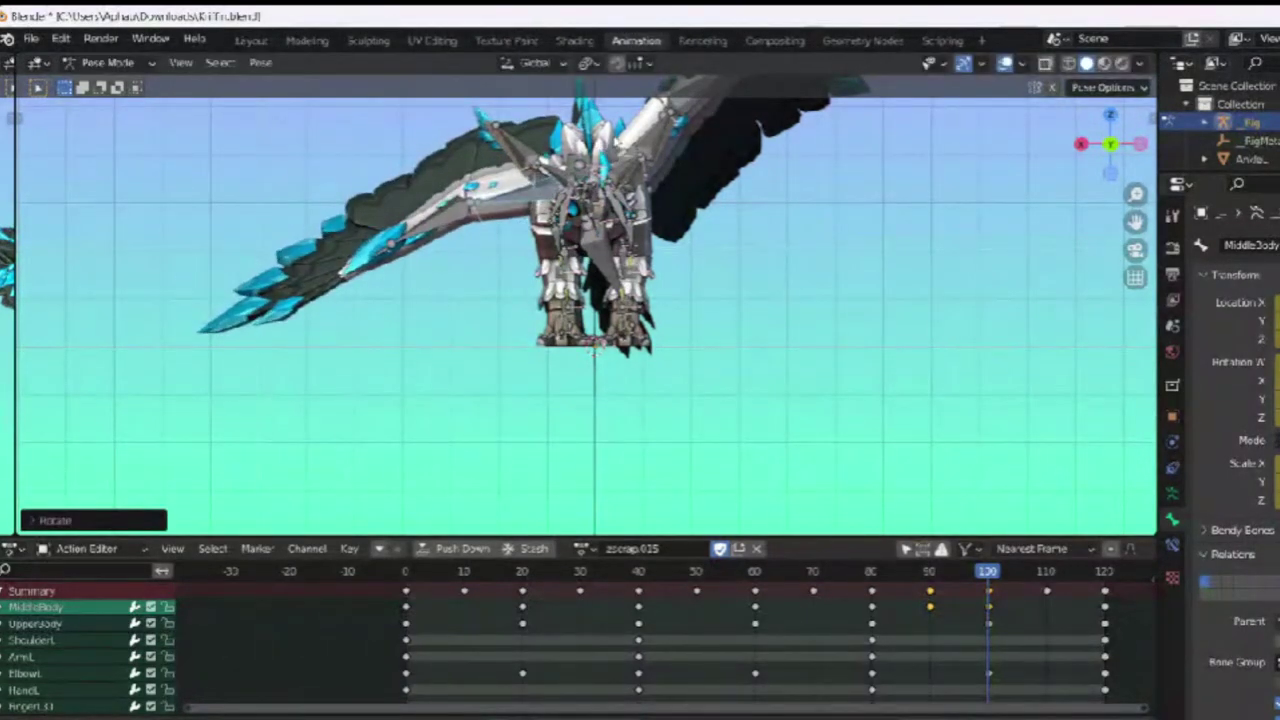
Step: Rotate the WingL1 bone at frame 100 in several passes until the left wing mirrors the lowered right wing
click(740, 163)
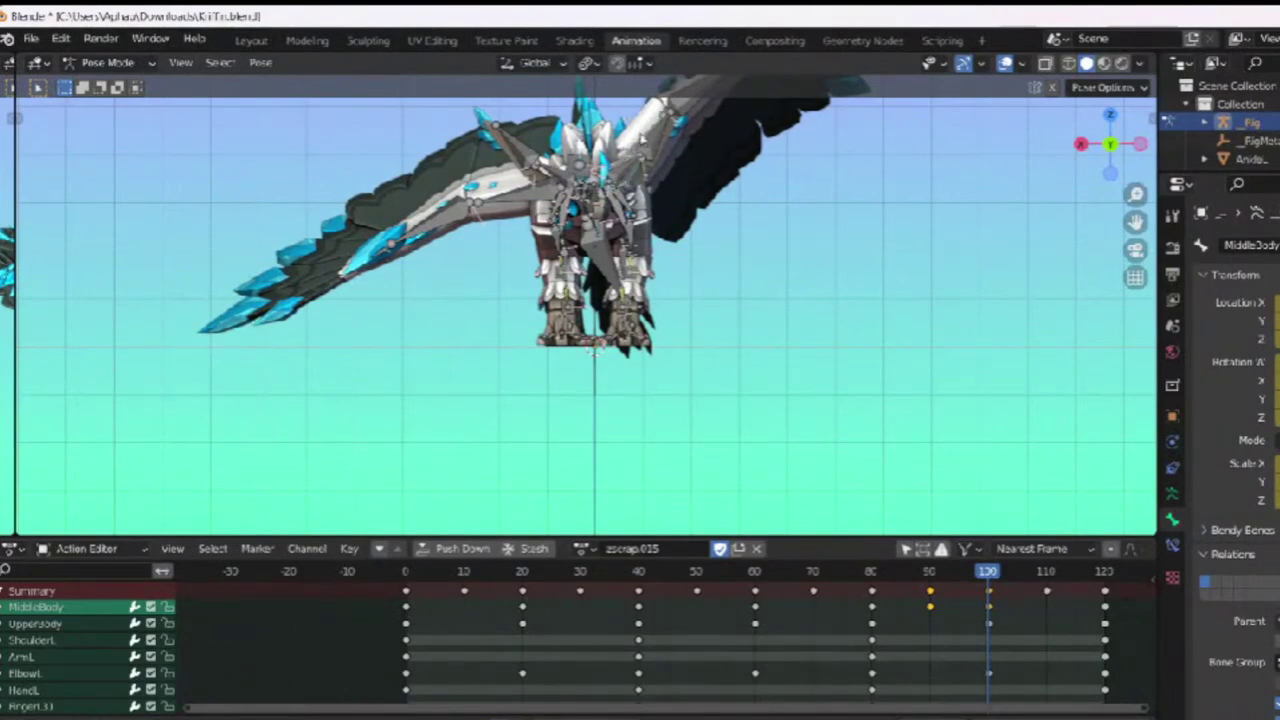
key(r)
click(714, 328)
key(r)
key(r)
click(670, 283)
key(r)
click(821, 270)
key(r)
key(r)
click(828, 260)
key(r)
click(916, 265)
Step: Play back the wing motion from the front and from behind with the viewport overlays hidden
key(Right)
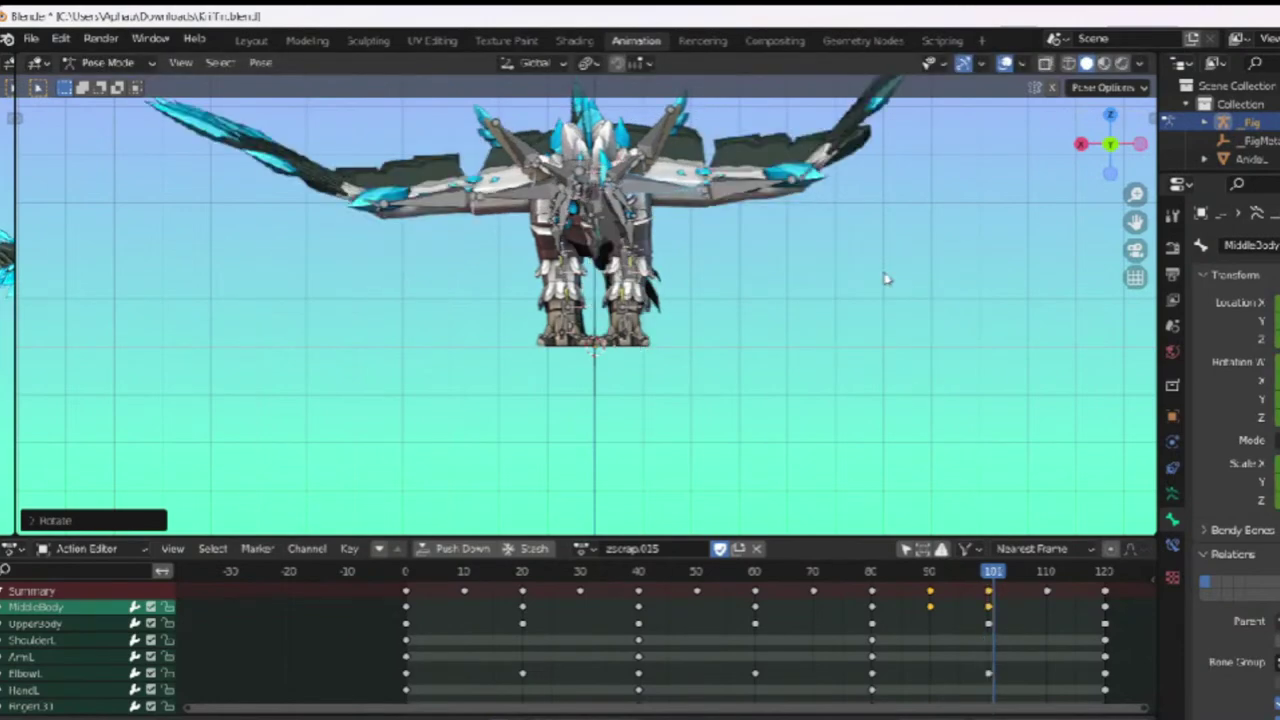
key(space)
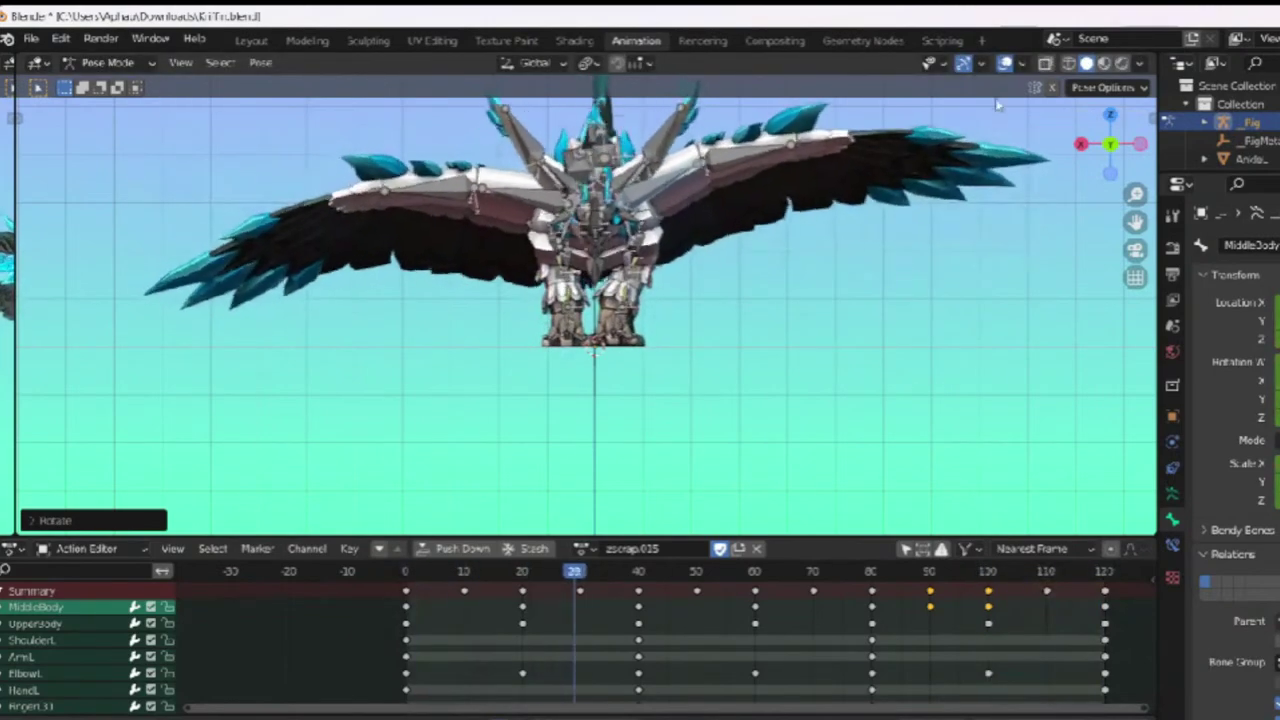
click(1005, 63)
scroll(994, 154, down, 3)
drag(1116, 148, 1225, 146)
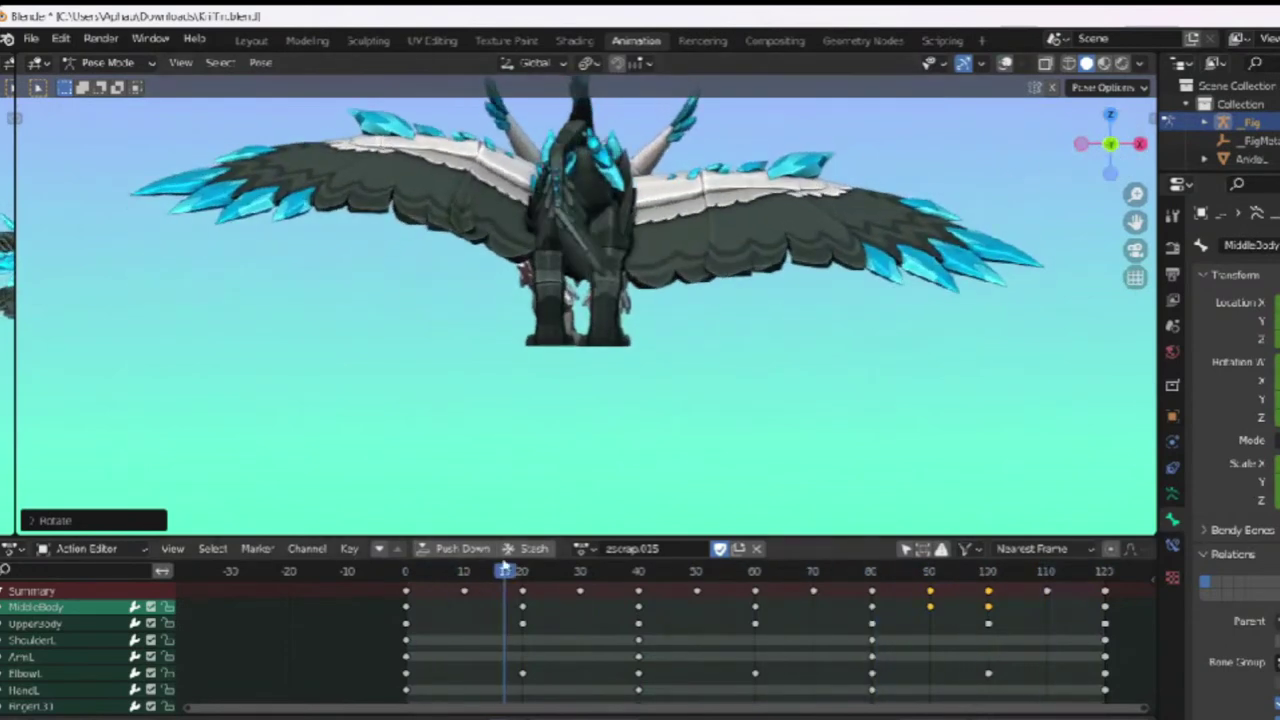
click(398, 568)
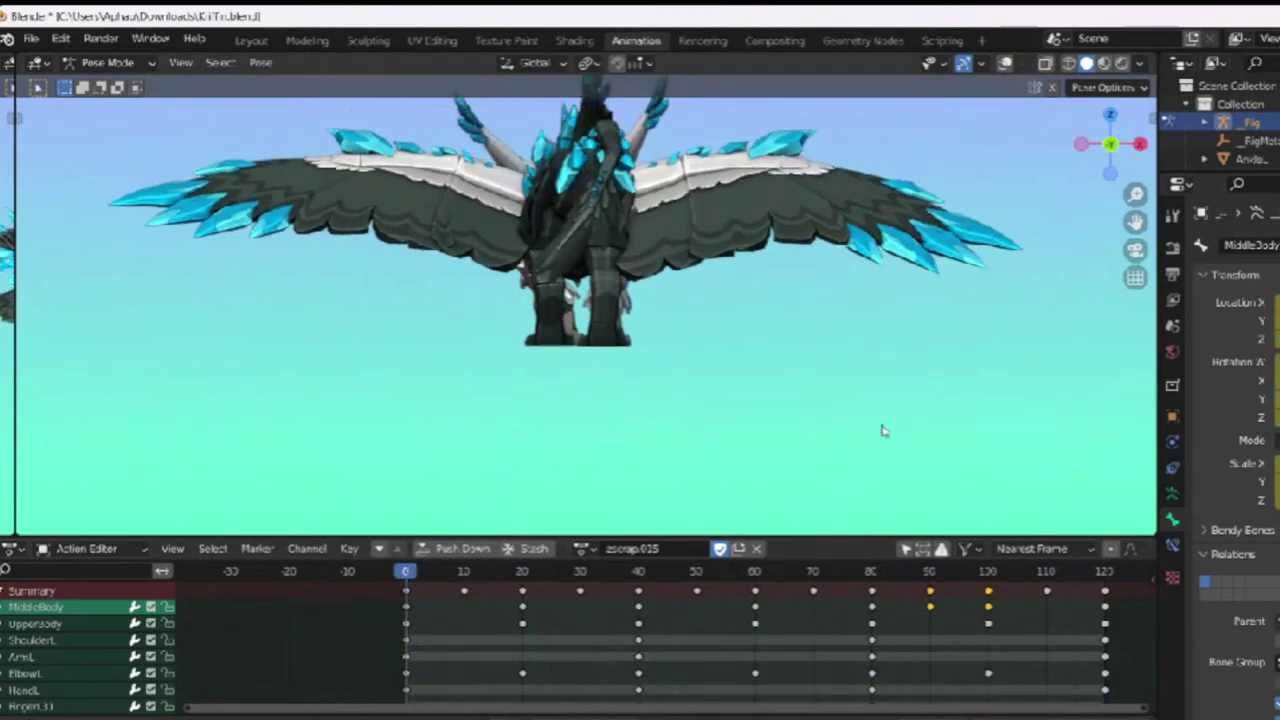
key(space)
key(space)
Step: Filter the action channels by "wi" and rotate the WingR1 bone slightly upward at frame 1
click(65, 573)
text(wi)
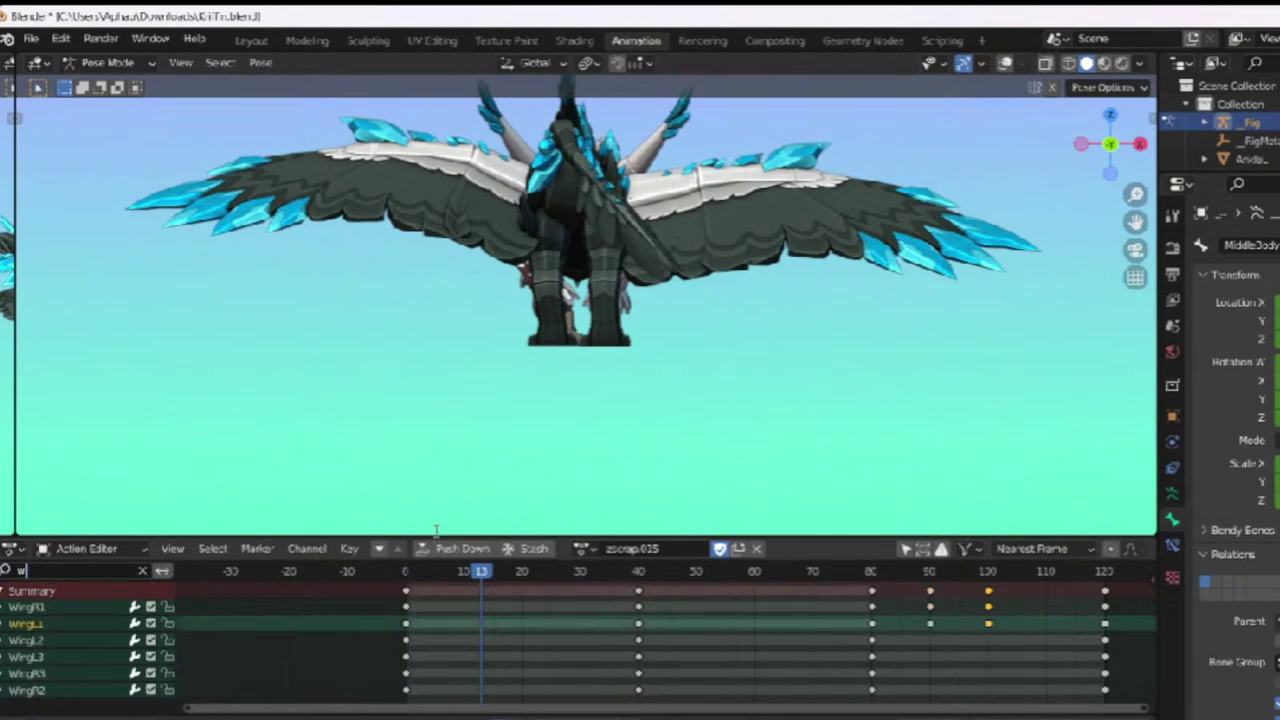
click(411, 567)
key(r)
click(527, 381)
click(63, 607)
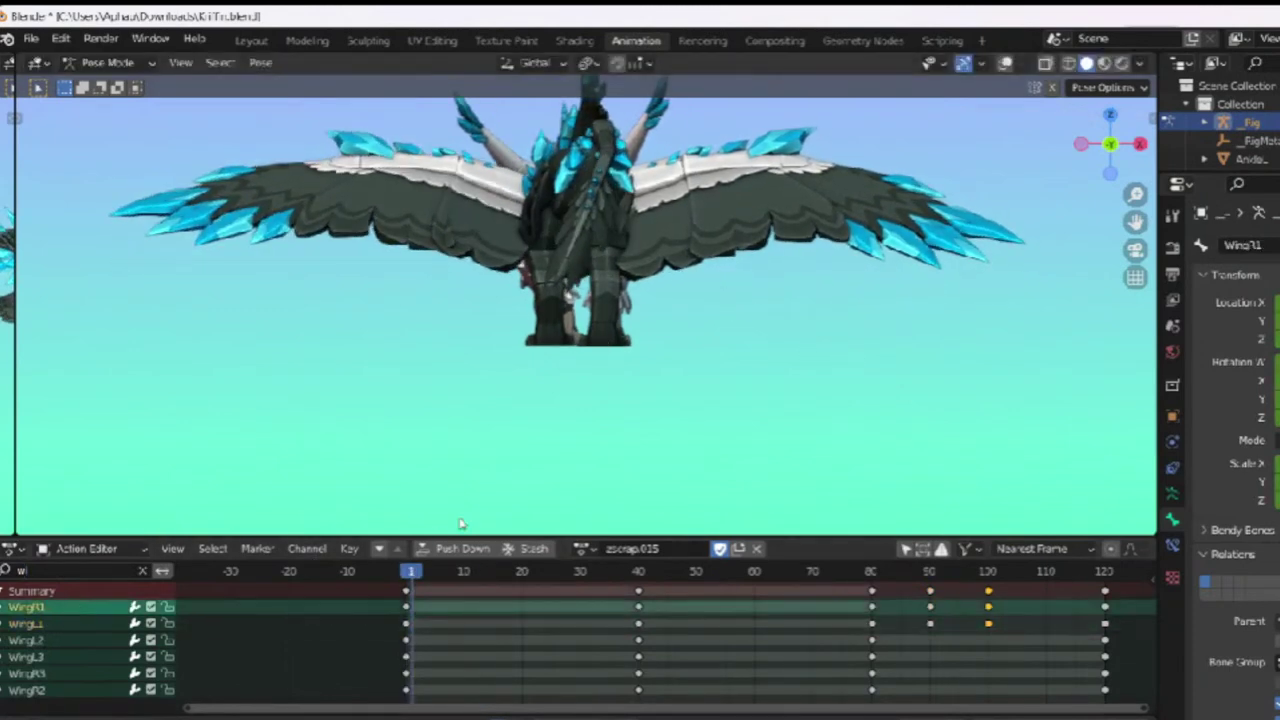
key(r)
click(925, 378)
Step: Move the WingR1 keyframe from frame 1 to frame 0
click(409, 607)
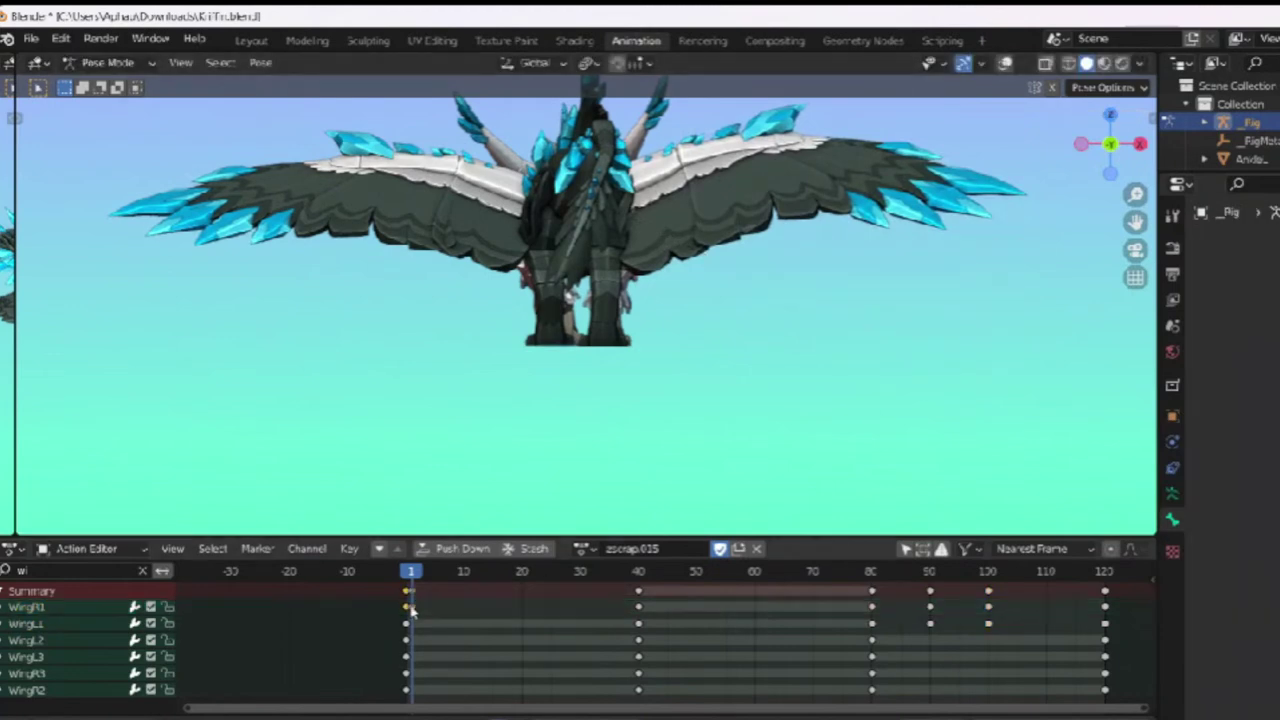
key(g)
click(408, 612)
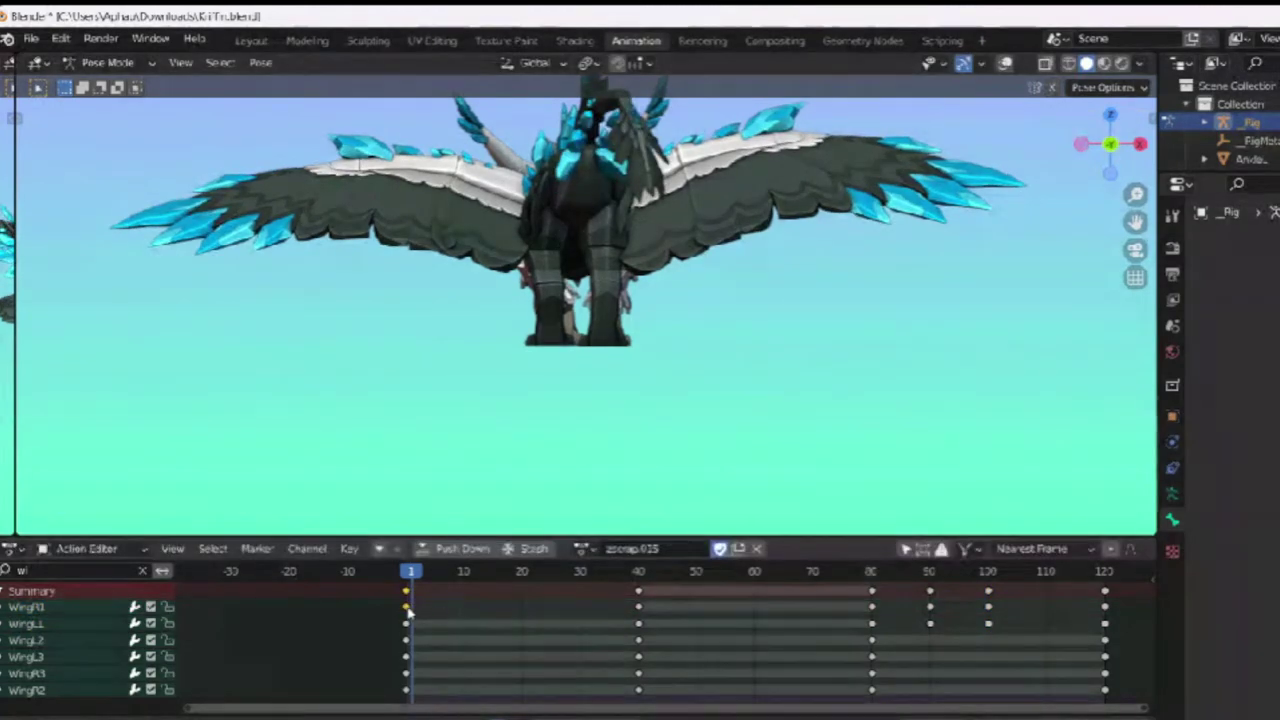
Step: Paste the WingR1 keyframe at frames 40, 80 and 120
click(640, 572)
key(ctrl+v)
click(873, 573)
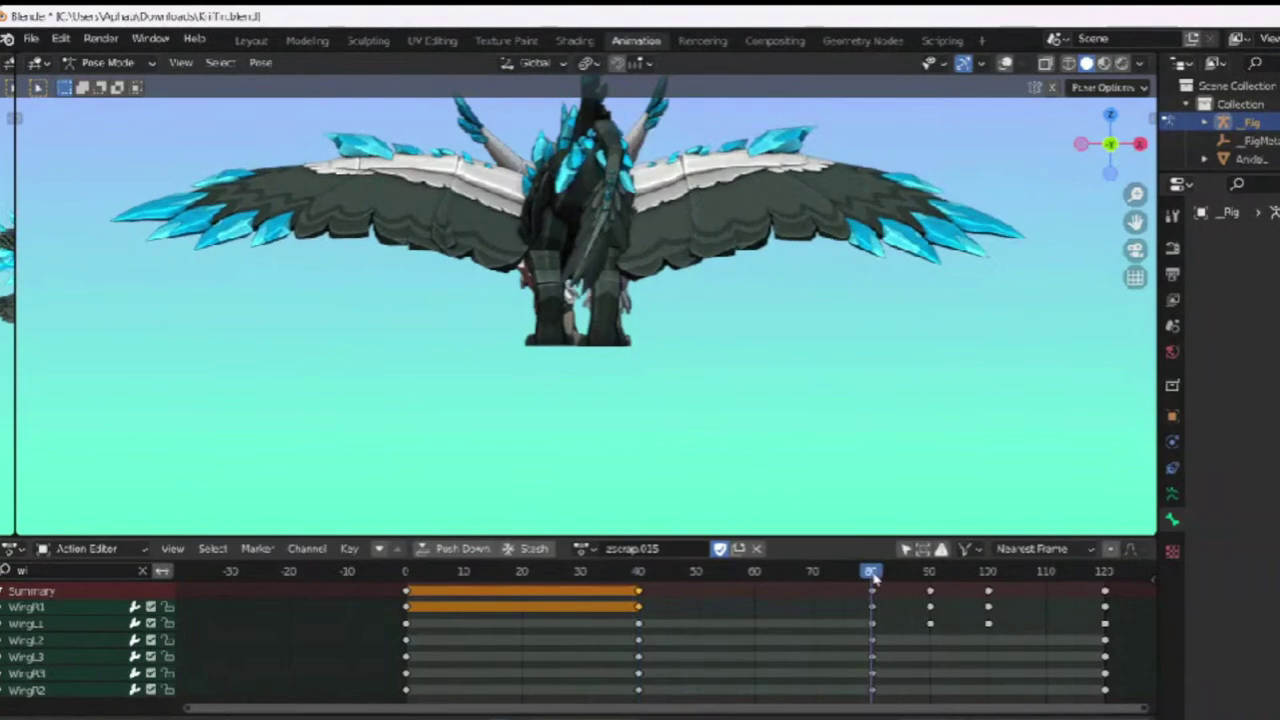
key(ctrl+v)
key(space)
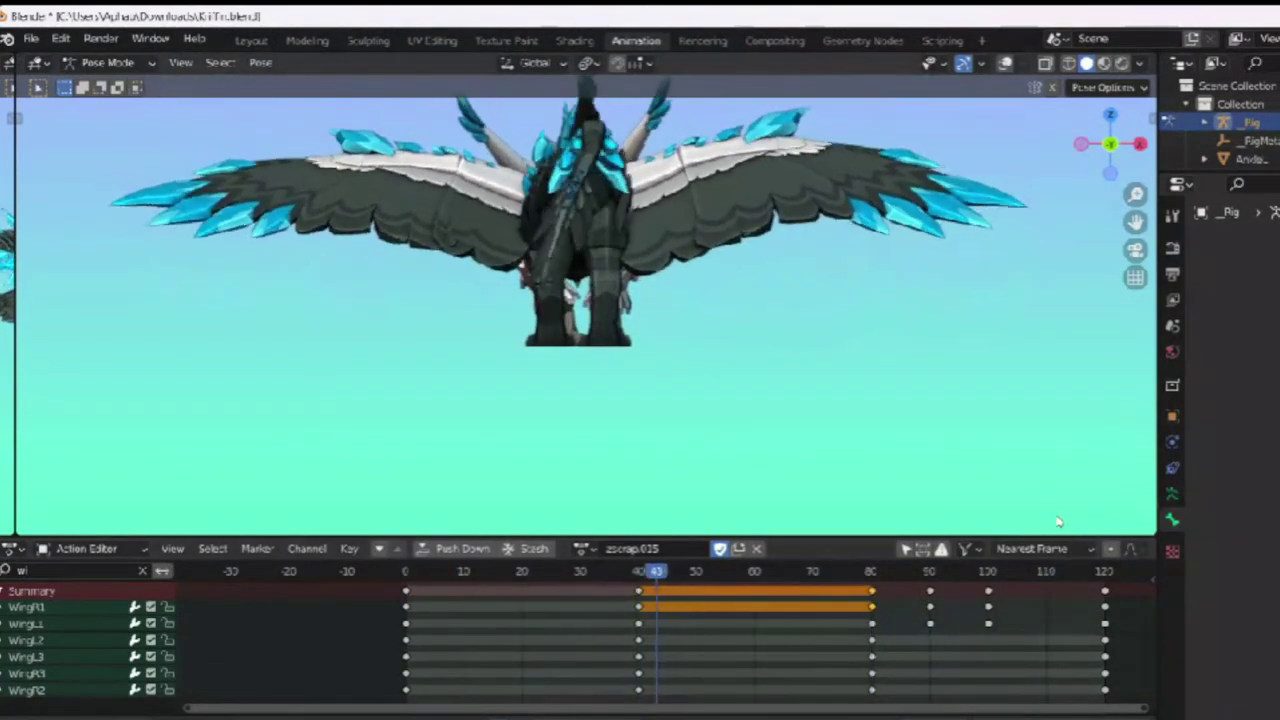
key(space)
click(1104, 572)
key(ctrl+v)
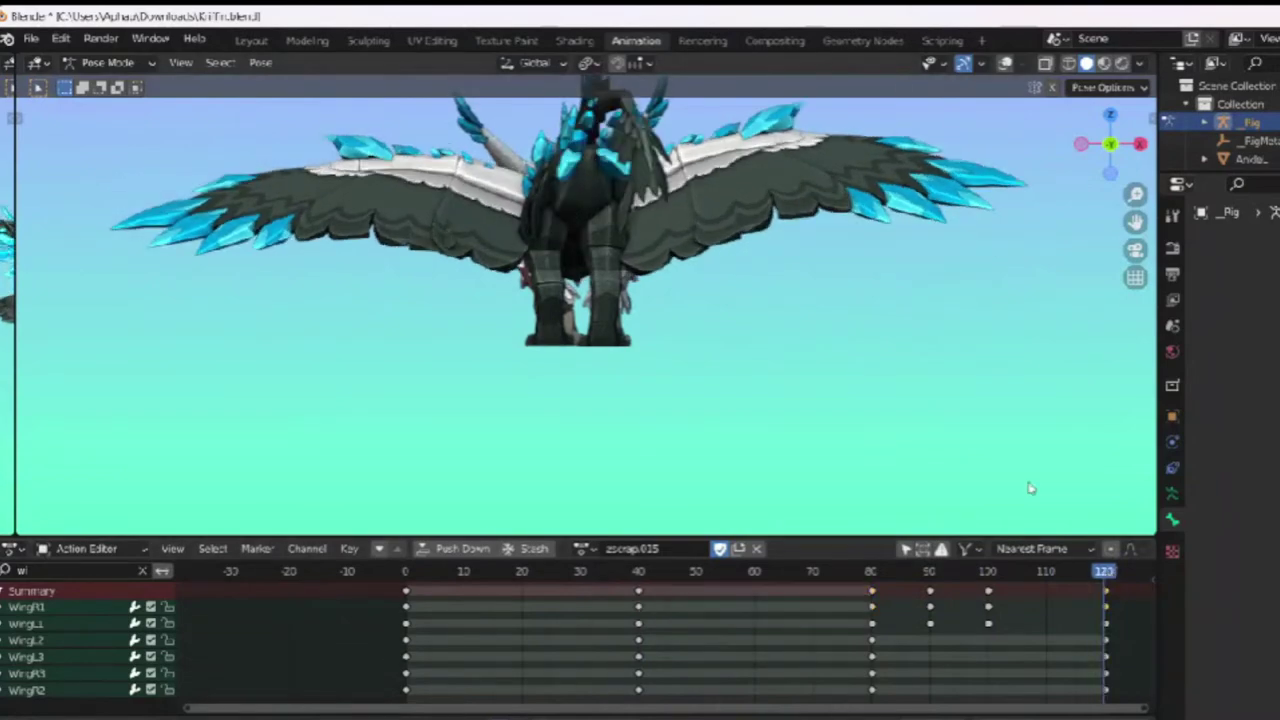
Step: Show the overlays and rotate WingL2 and WingL3 upward at frame 94, raising the outer left wing
key(space)
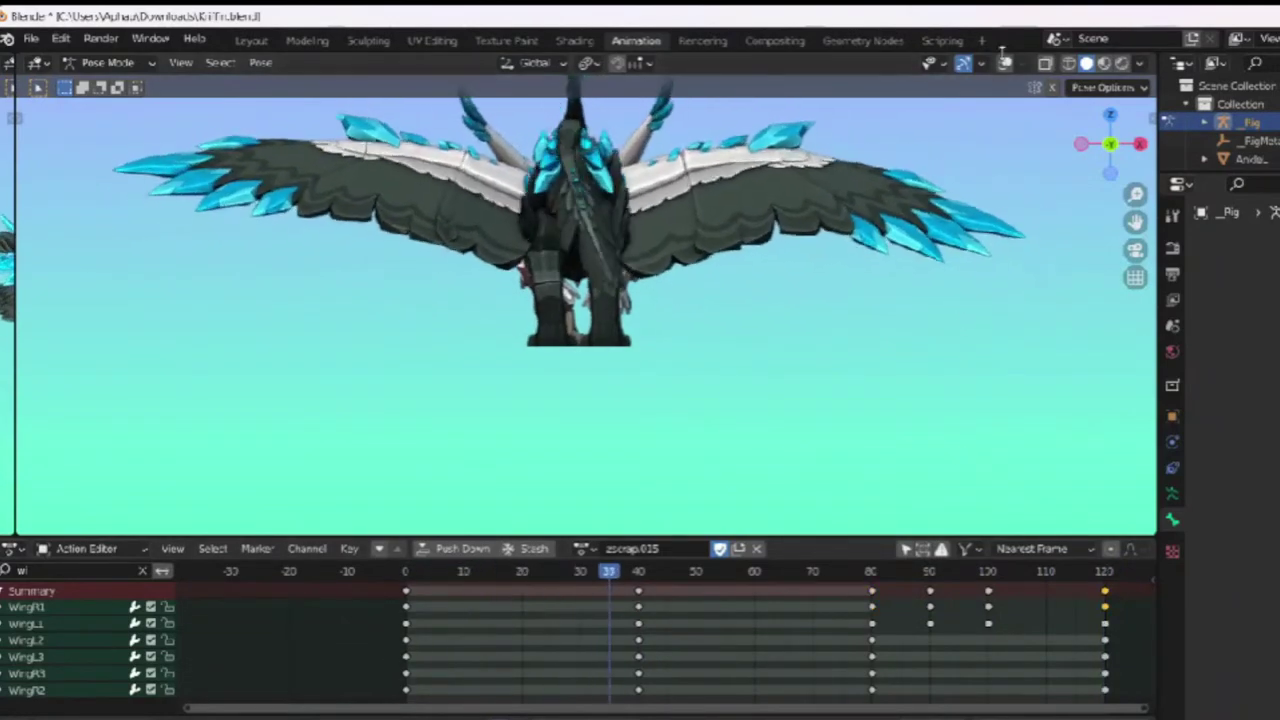
click(1007, 63)
scroll(905, 131, up, 3)
scroll(891, 146, down, 6)
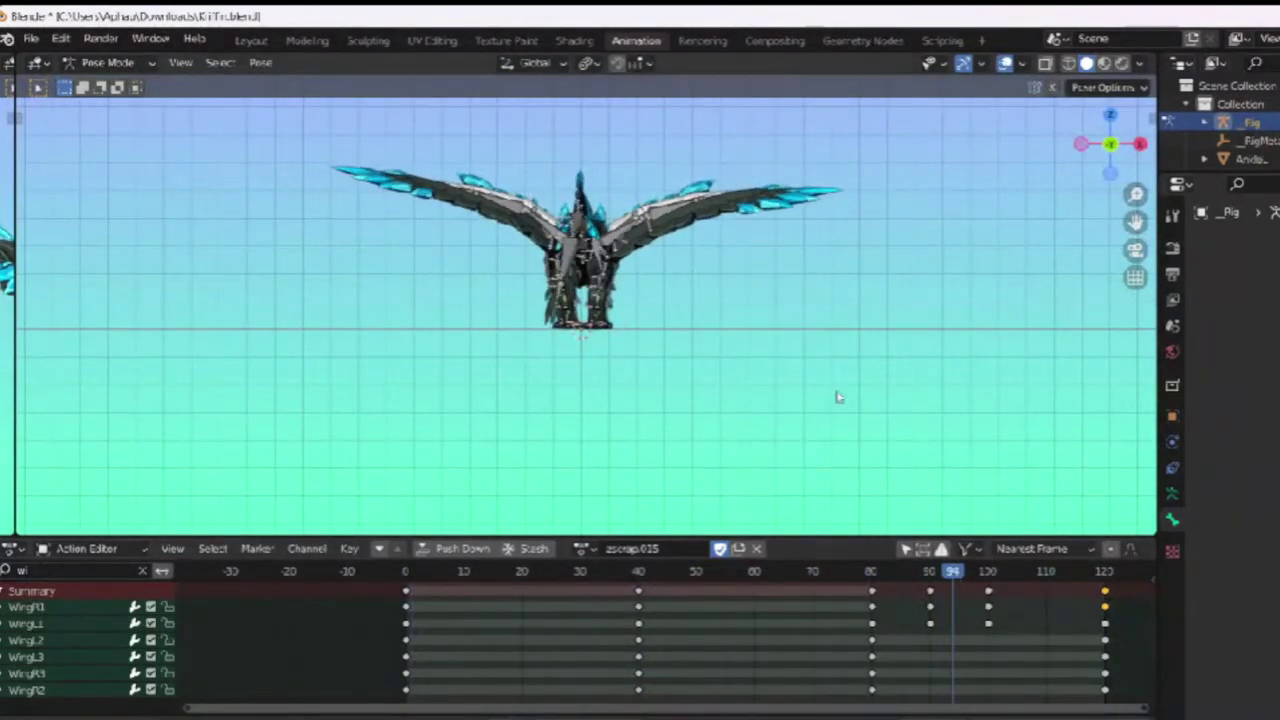
drag(488, 208, 490, 212)
key(r)
click(420, 170)
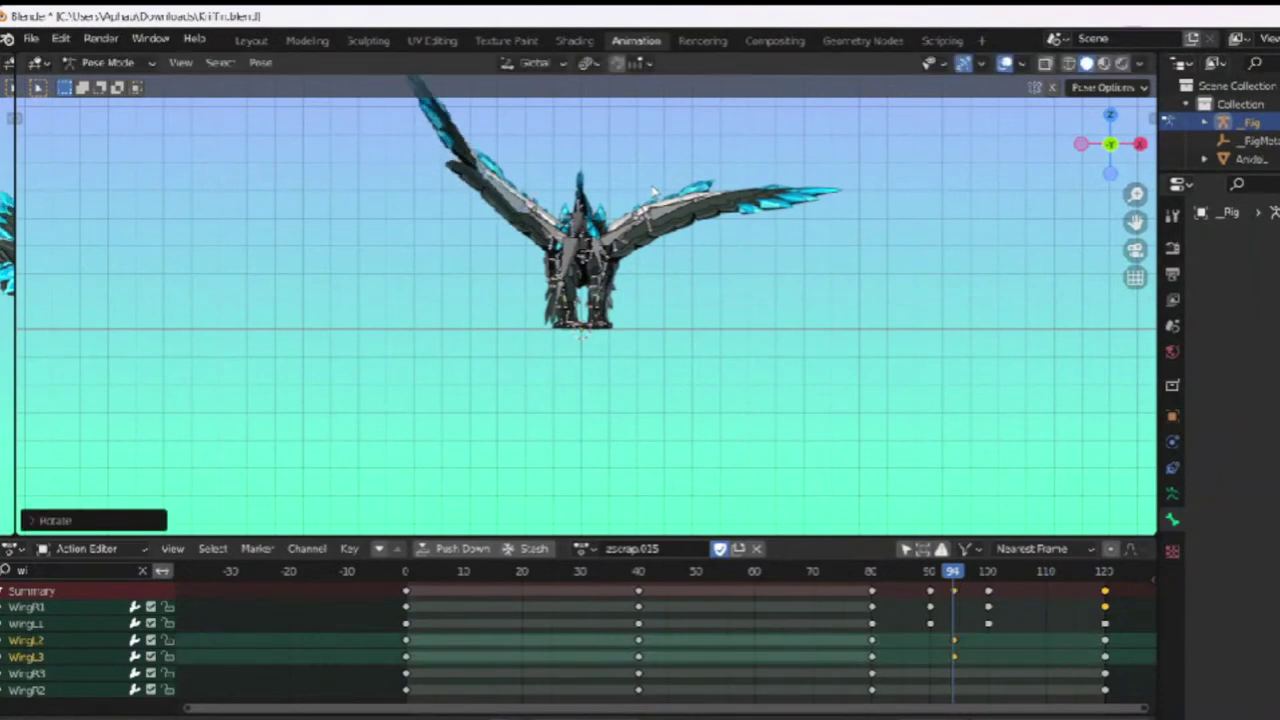
Step: Rotate WingR2 and WingR3 upward at frame 94 to raise the outer right wing
drag(682, 168, 738, 222)
key(r)
key(Return)
Step: Preview the wing flap without overlays and rotate WingR2 and WingR3 downward at frame 107
key(space)
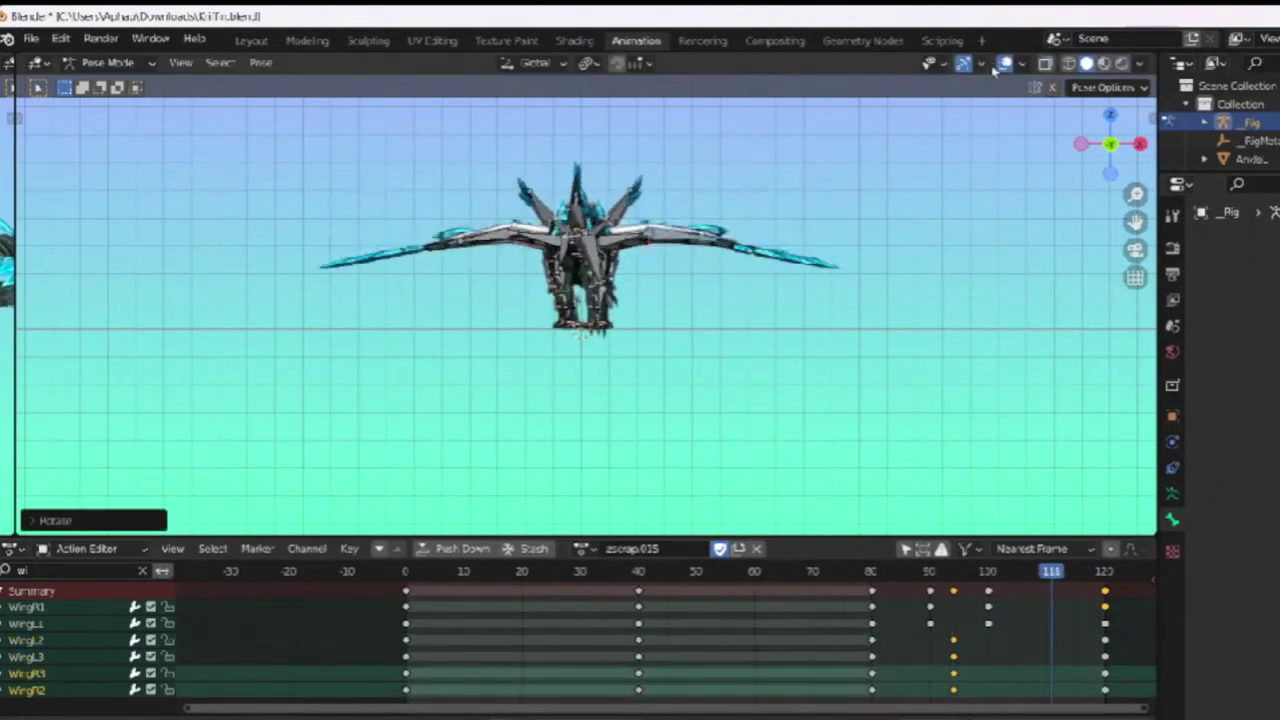
click(824, 580)
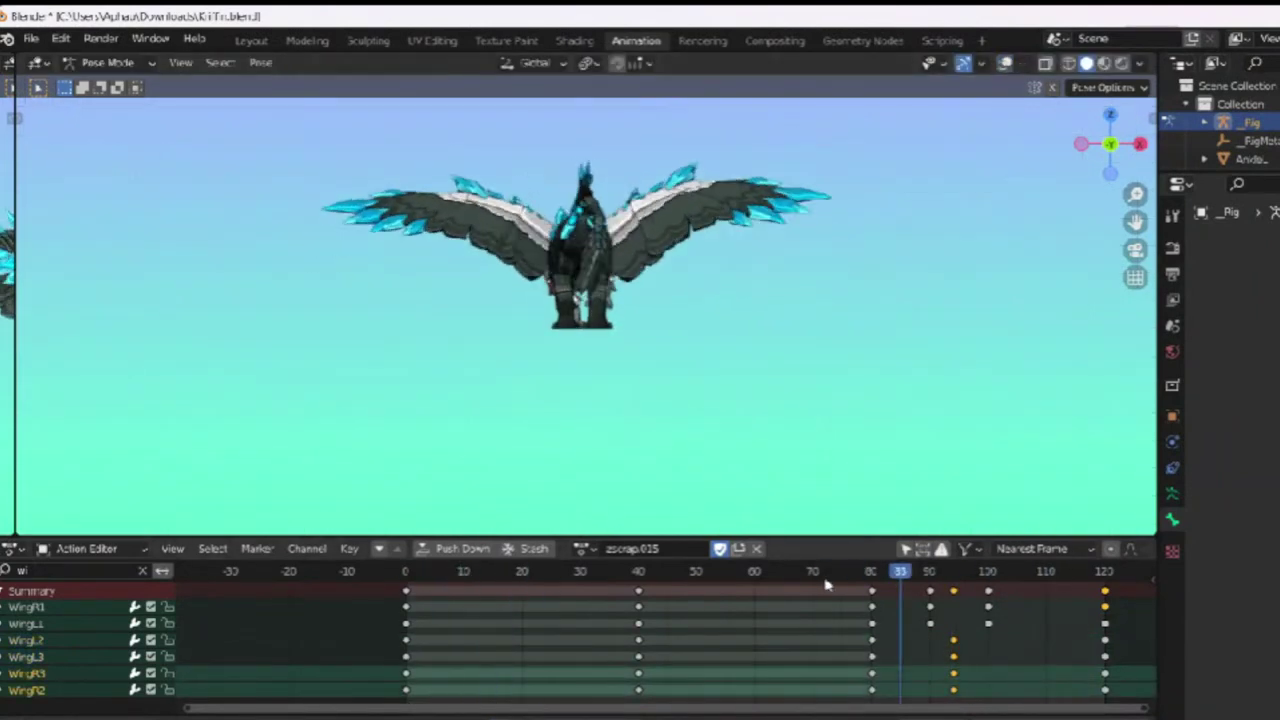
drag(882, 577, 1030, 632)
key(r)
key(Return)
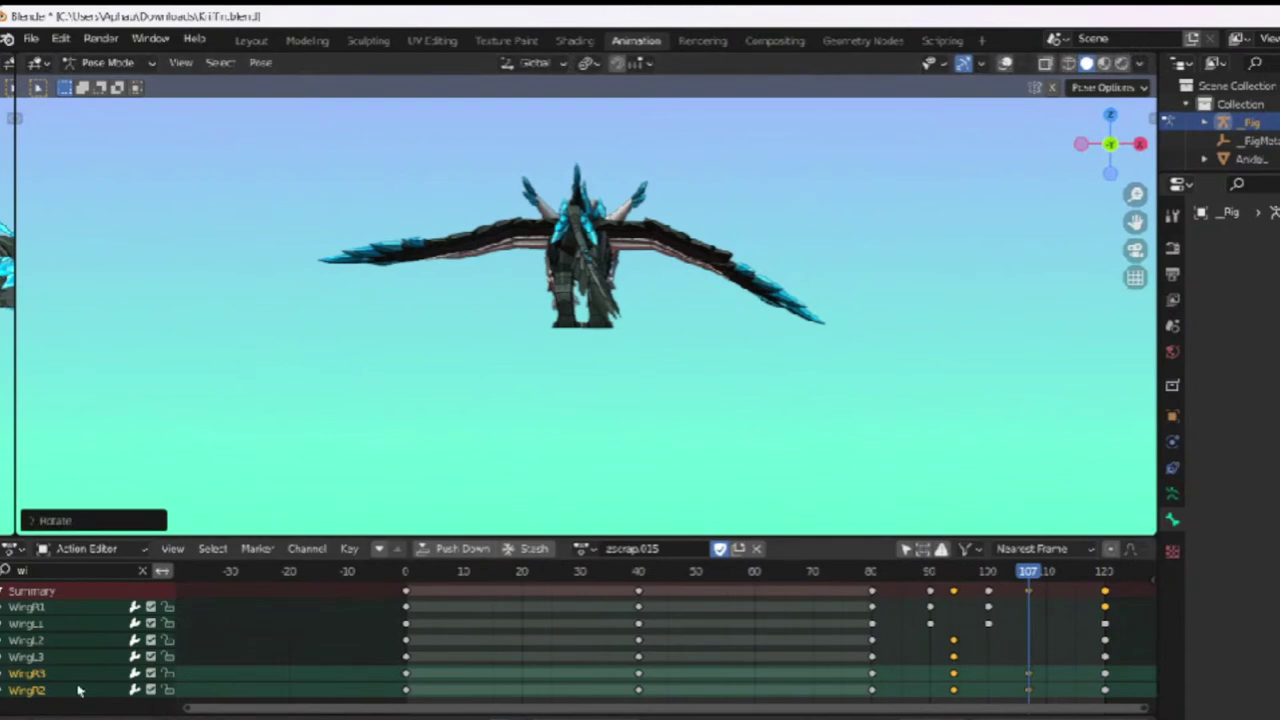
Step: Rotate WingL2 and WingL3 downward at frame 107 to match the outer right wing
click(59, 662)
shift+click(63, 644)
key(r)
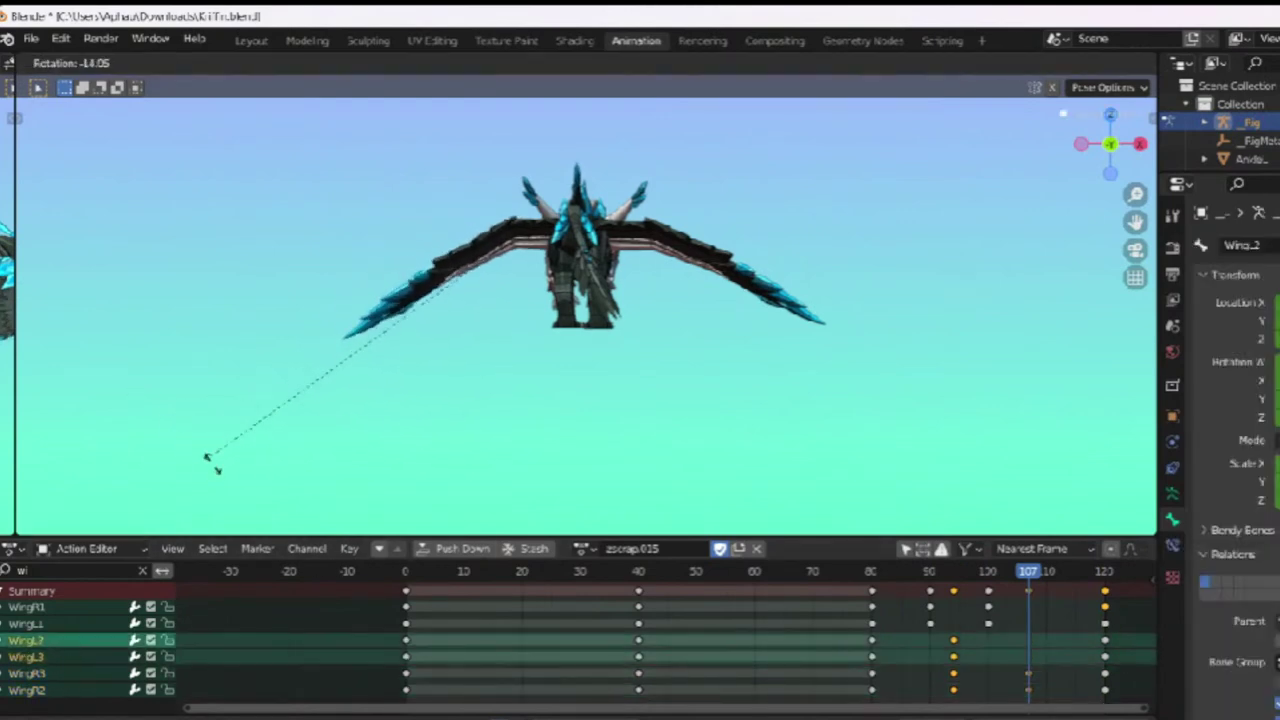
click(204, 424)
key(r)
click(222, 445)
Step: Play back the animation and check the wing flap from the side and the front
key(space)
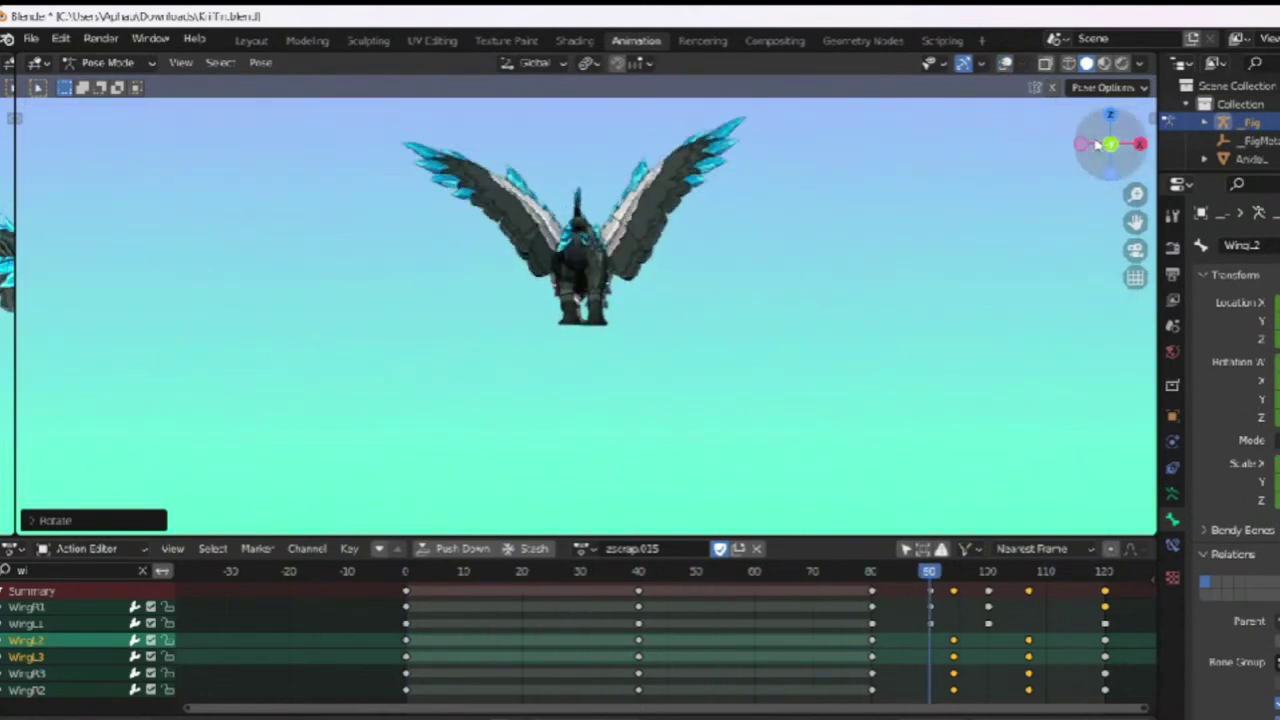
click(1140, 144)
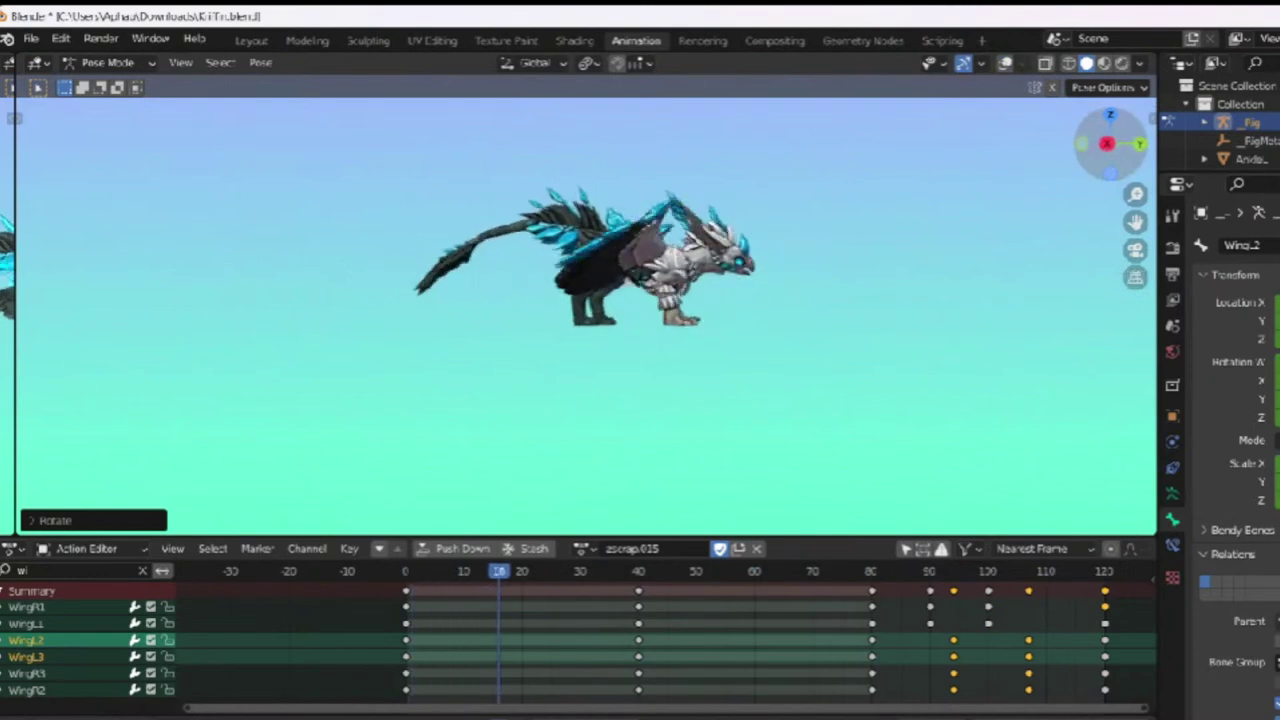
click(1129, 148)
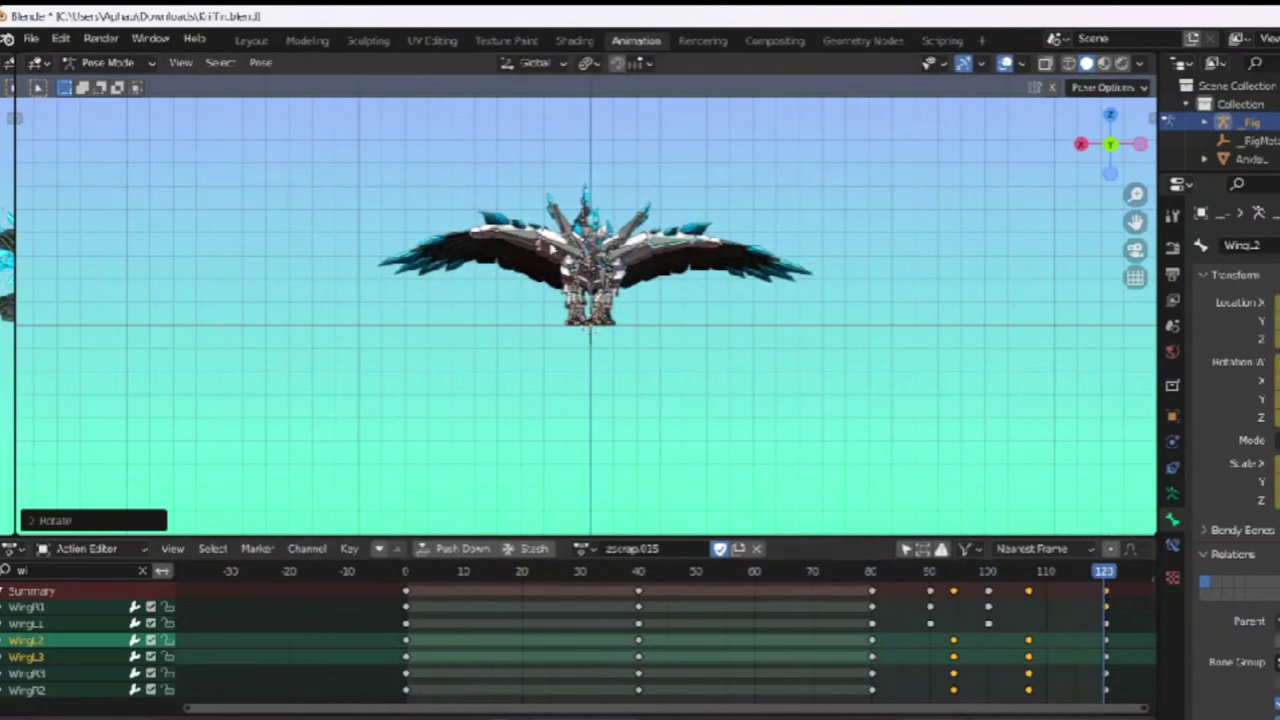
Step: Rotate WingL1 and WingR1 slightly at frame 20 to add a subtle idle wing movement
click(522, 571)
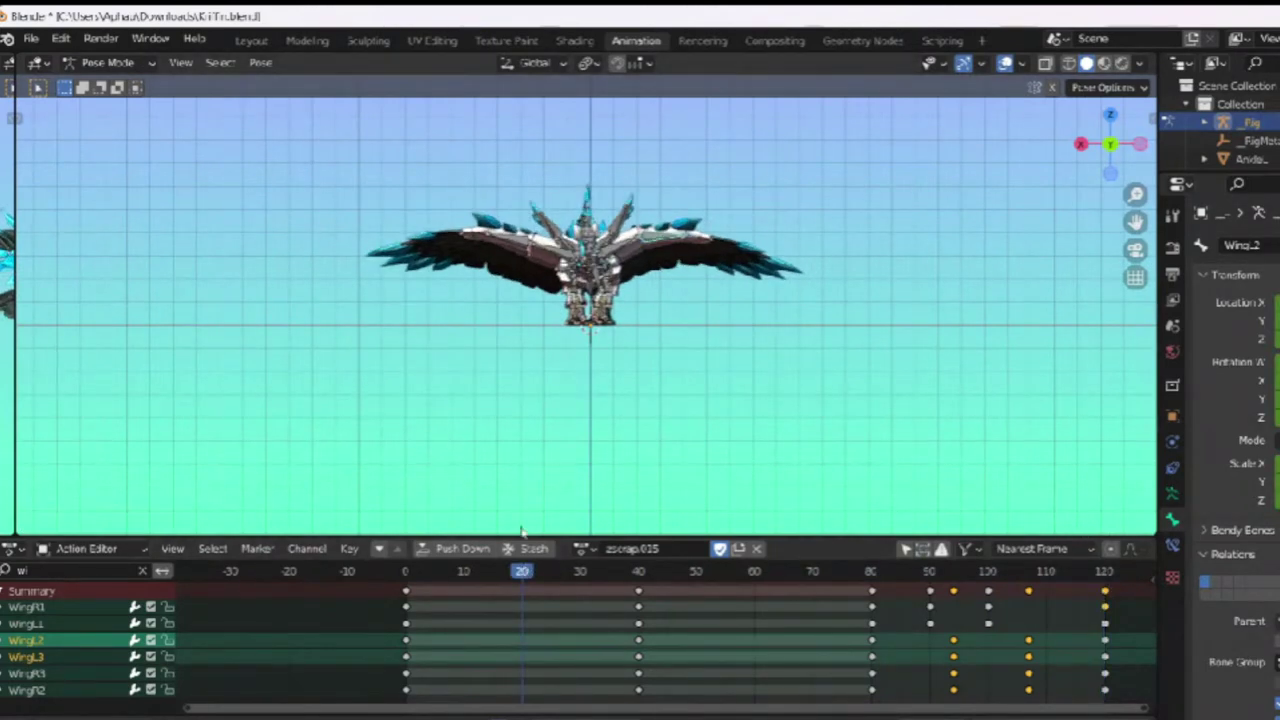
click(634, 248)
key(r)
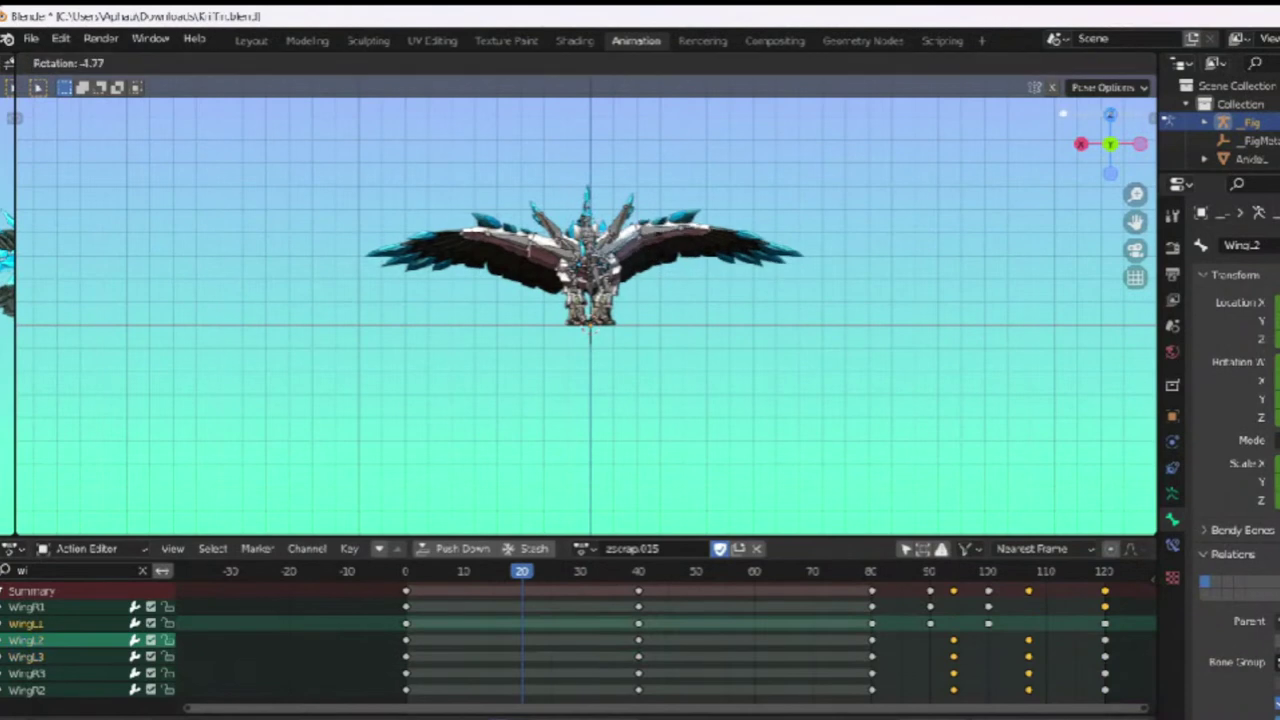
click(652, 252)
click(545, 252)
key(r)
click(872, 158)
Step: Review the whole animation from the front and side without overlays, stop at frame 92, and show the overlays again
key(Right)
key(Right)
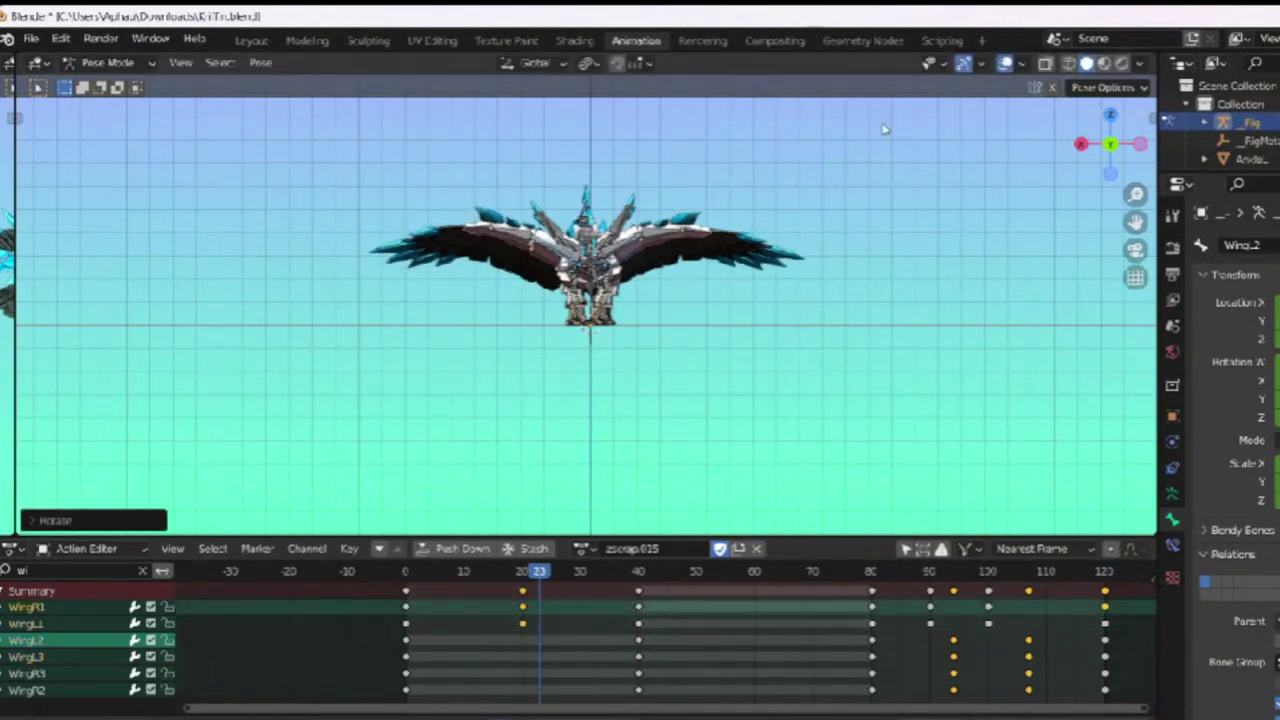
click(1005, 63)
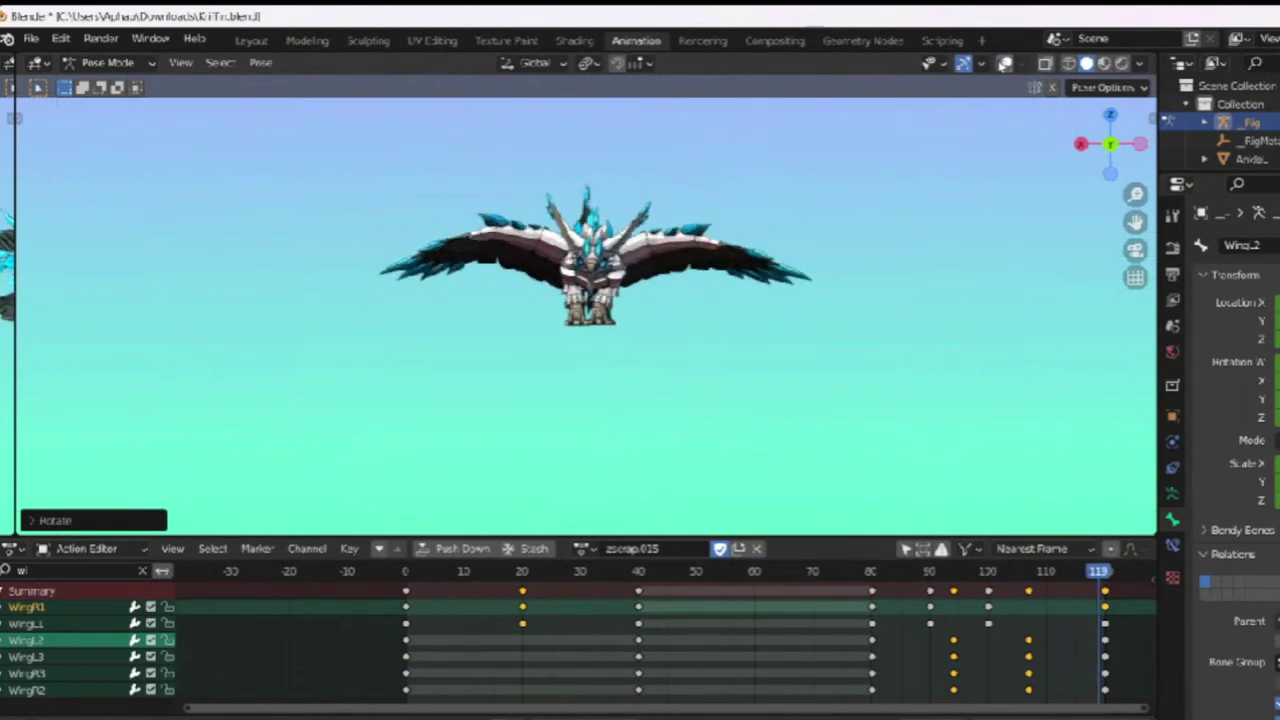
scroll(1043, 197, up, 4)
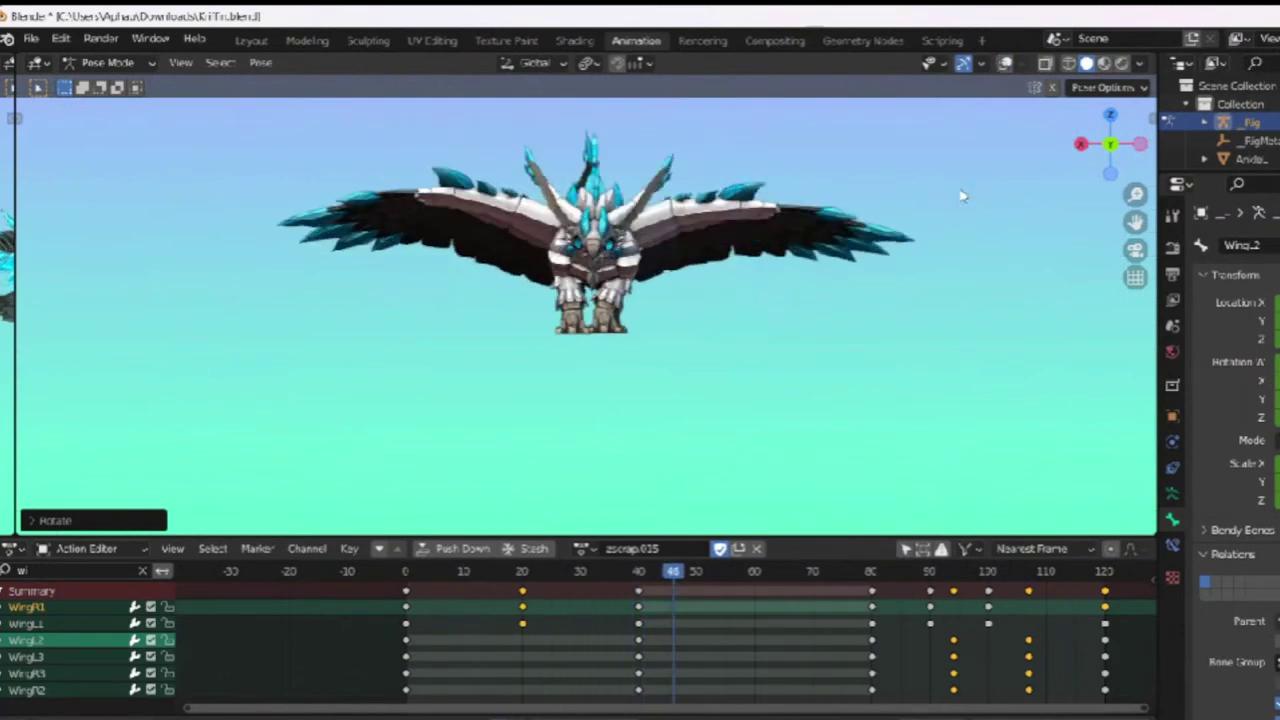
click(1080, 144)
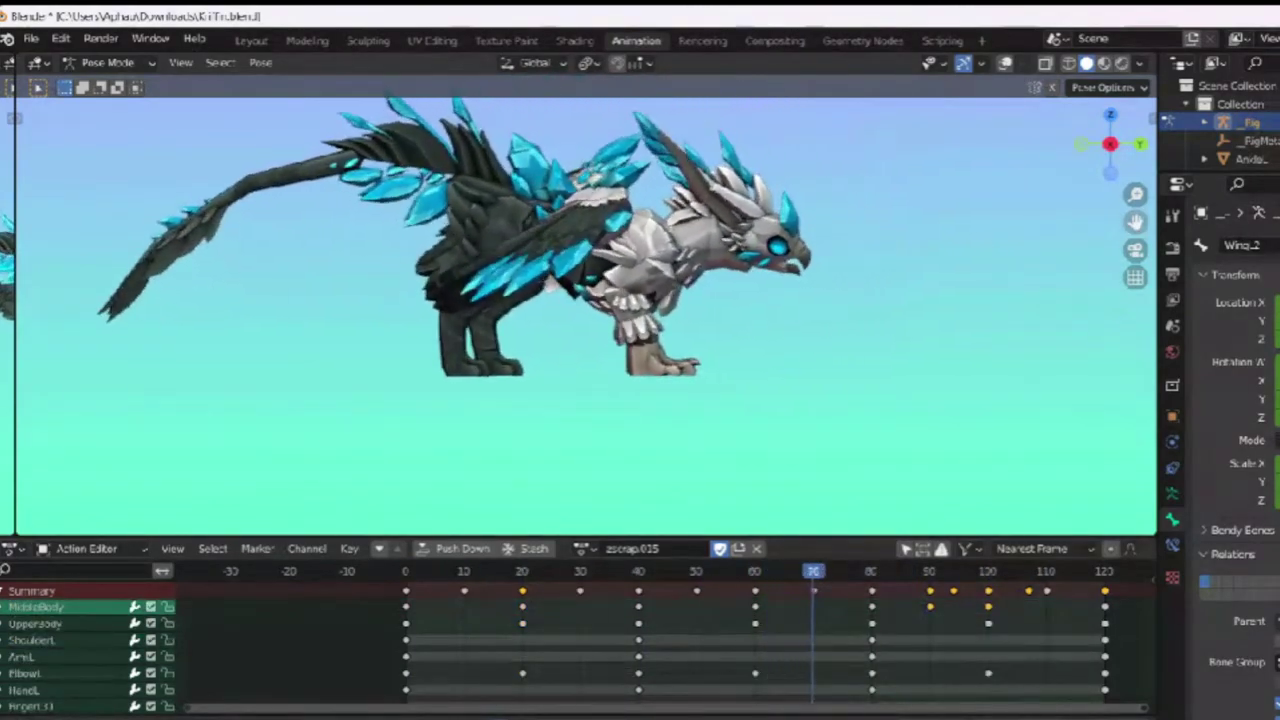
key(space)
click(1005, 63)
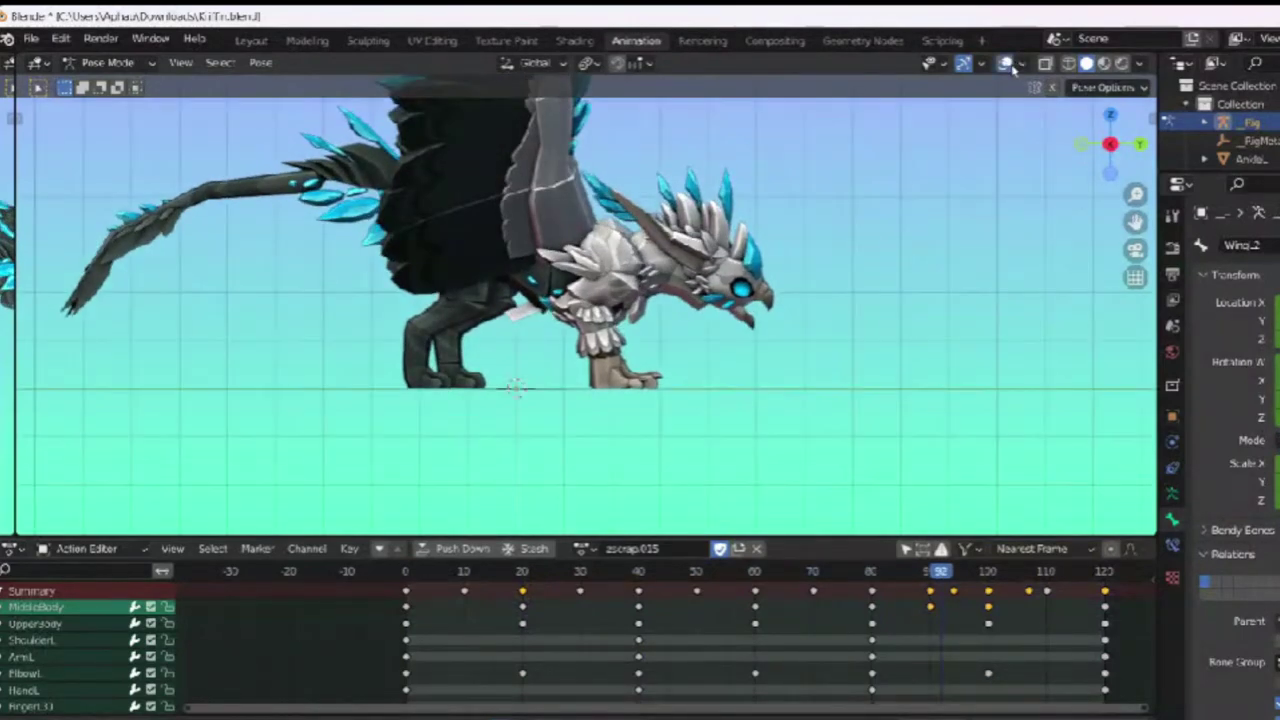
Step: Rotate the griffin's neck bone N2 upward at frame 97 to raise the head
scroll(968, 520, up, 3)
drag(943, 571, 973, 571)
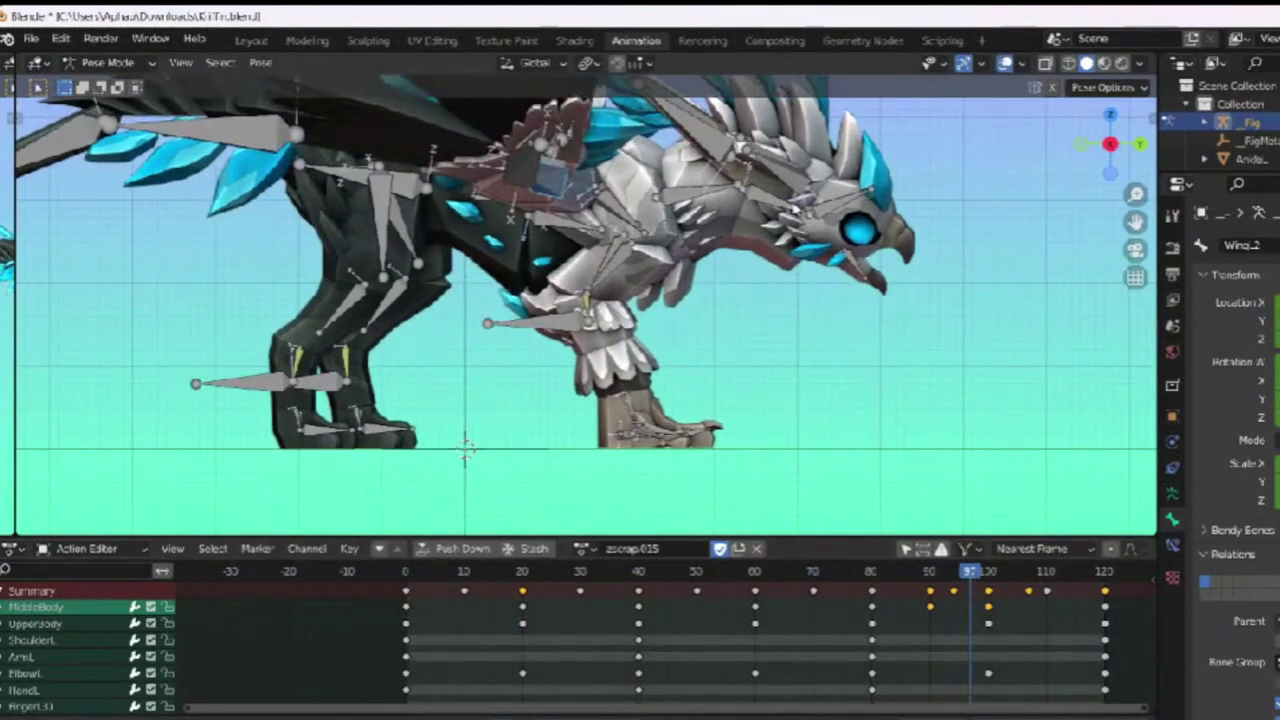
key(r)
click(1008, 467)
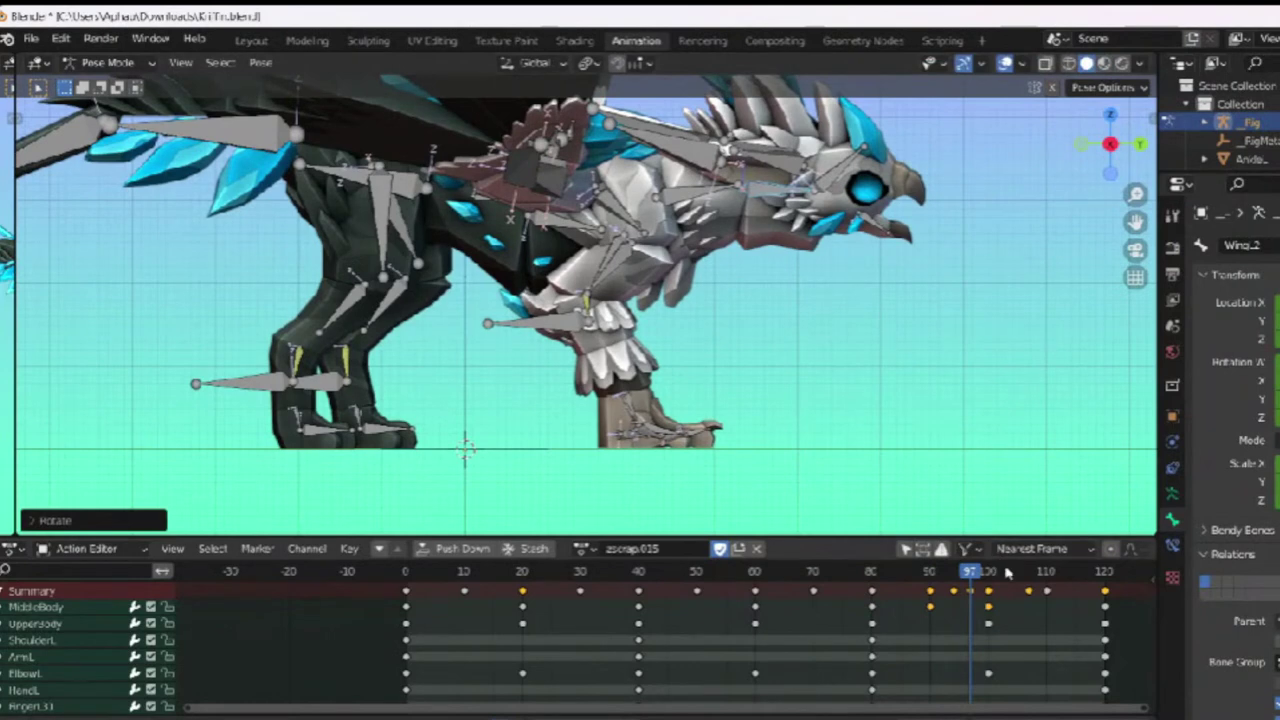
Step: Pose the neck at frame 103 by rotating it downward to lower and pull in the head
click(1006, 571)
key(r)
click(1017, 315)
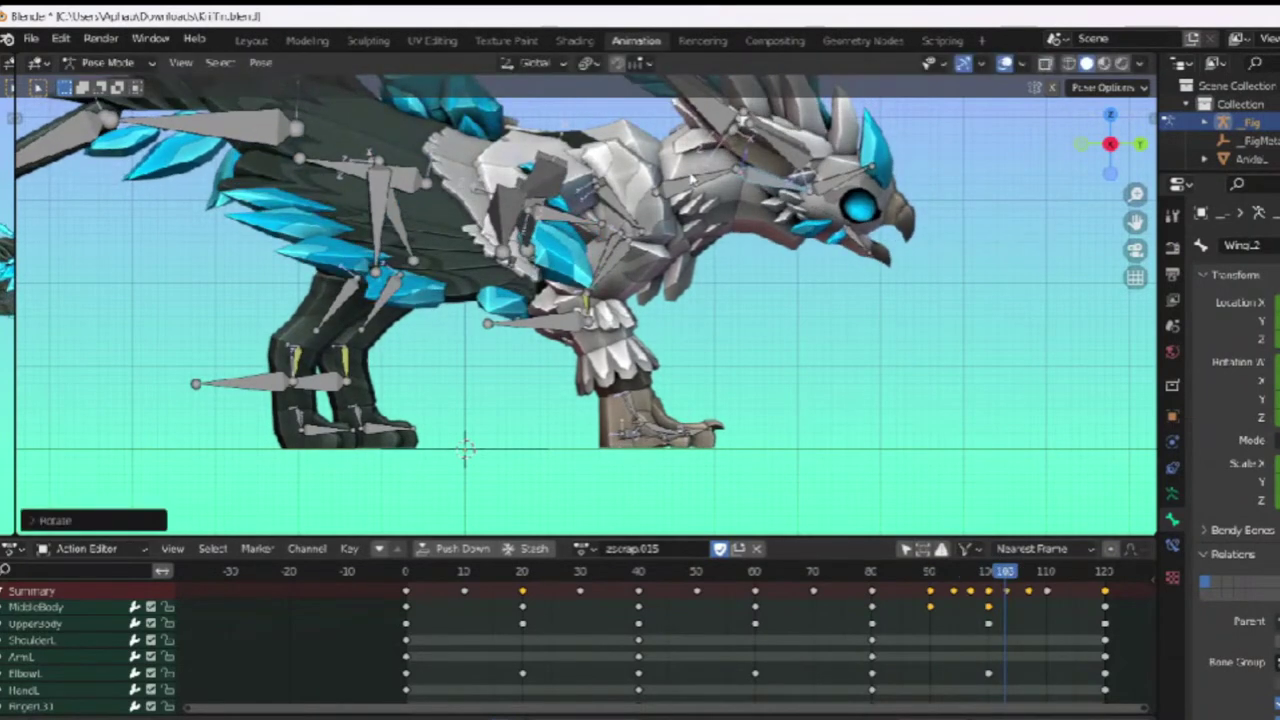
key(r)
click(780, 280)
key(r)
click(848, 360)
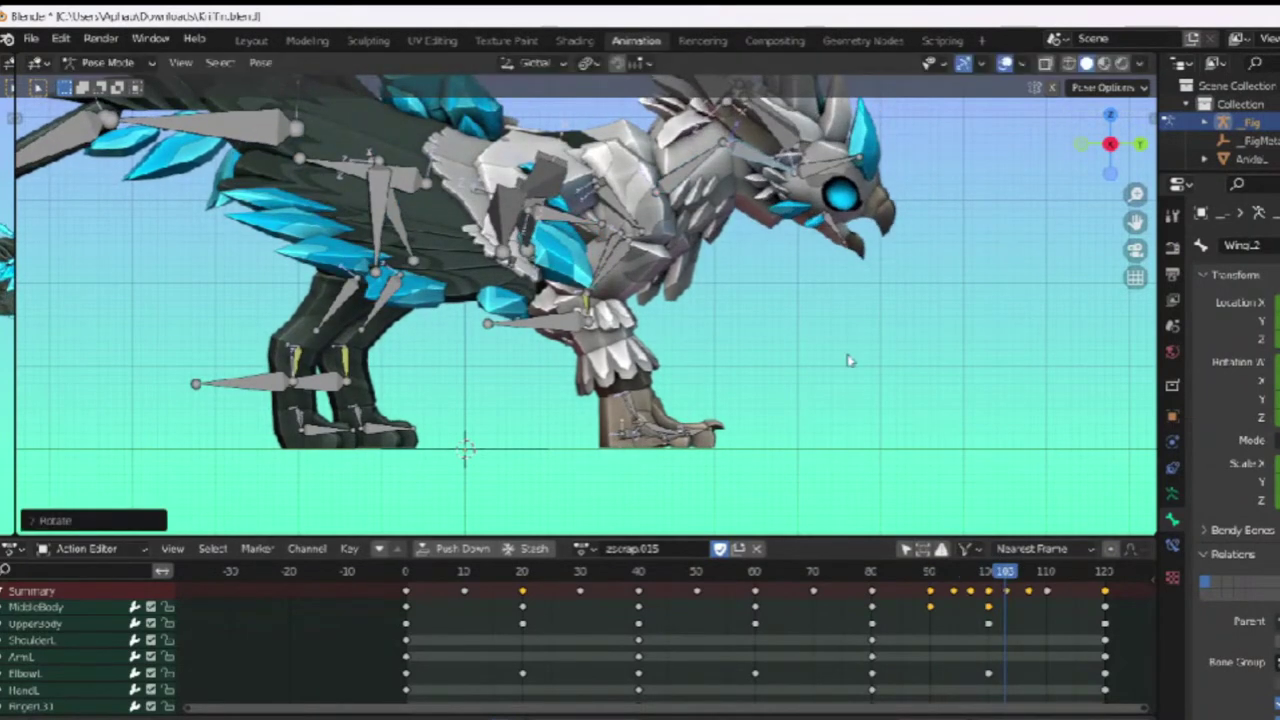
Step: Play back the animation and compare the motion with the bone's Wiggle Bone option off and on
key(space)
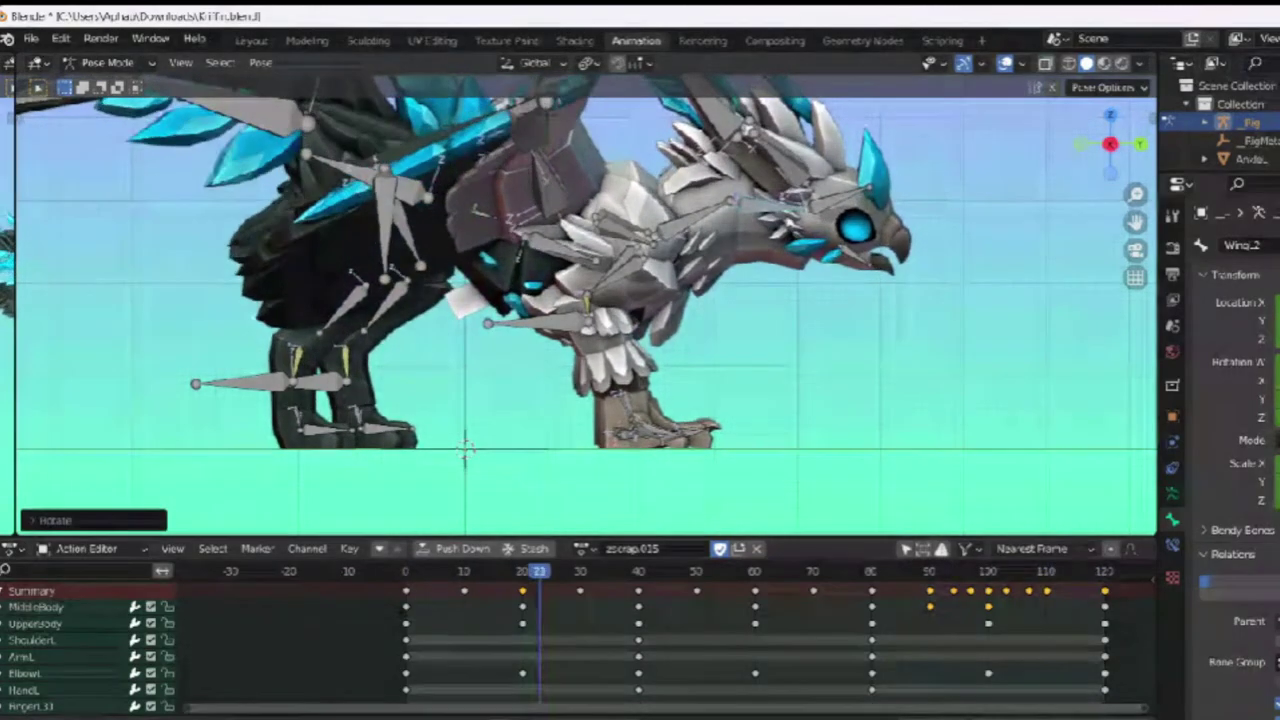
scroll(1240, 450, down, 8)
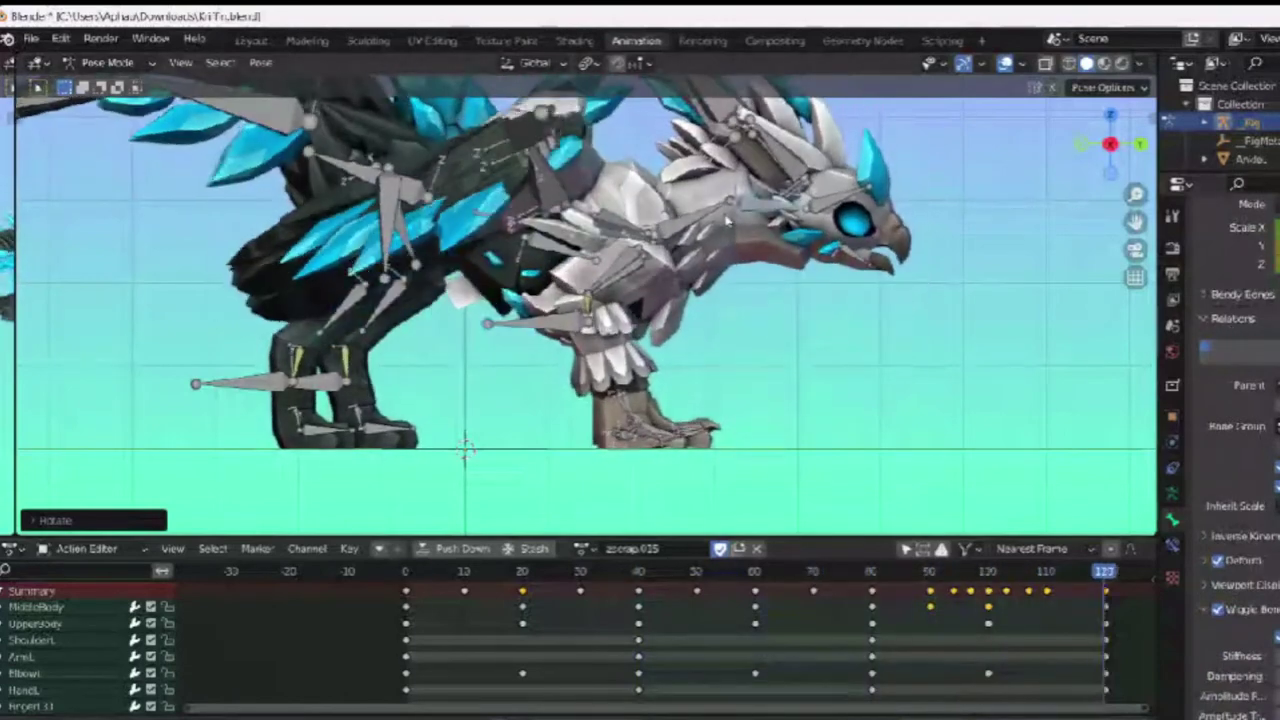
scroll(1235, 400, down, 5)
click(1217, 462)
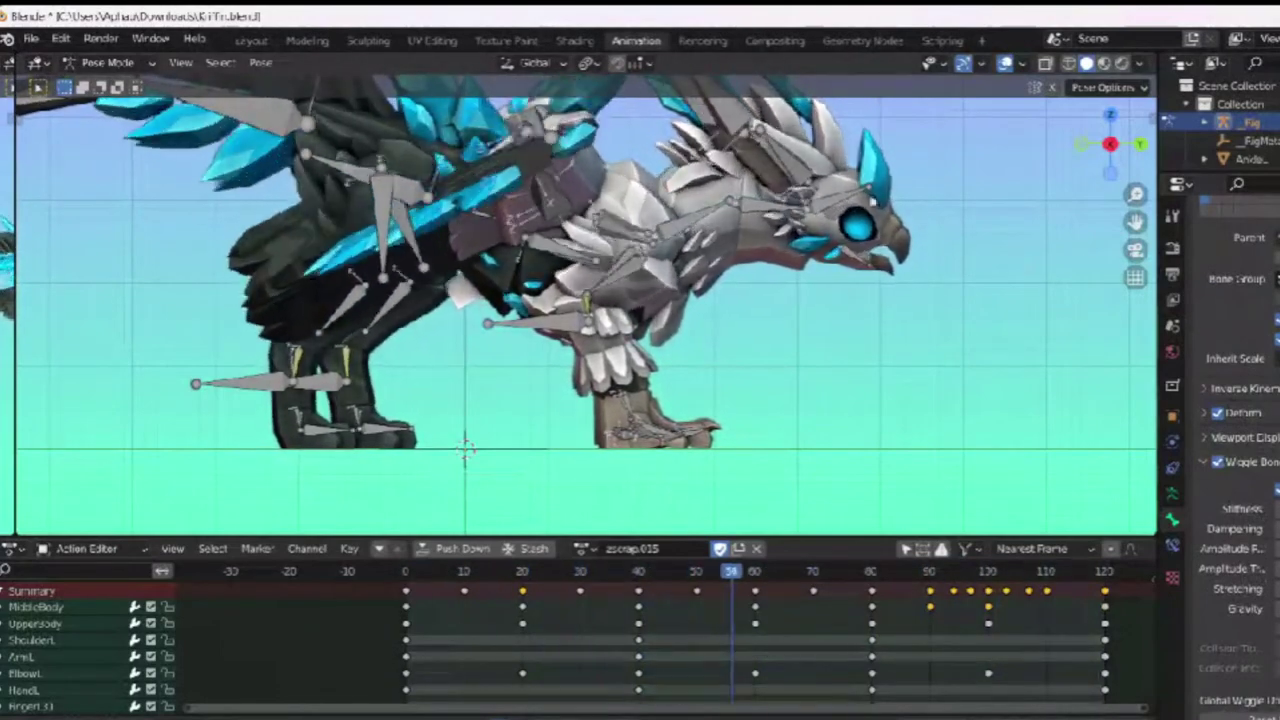
click(837, 205)
click(1217, 462)
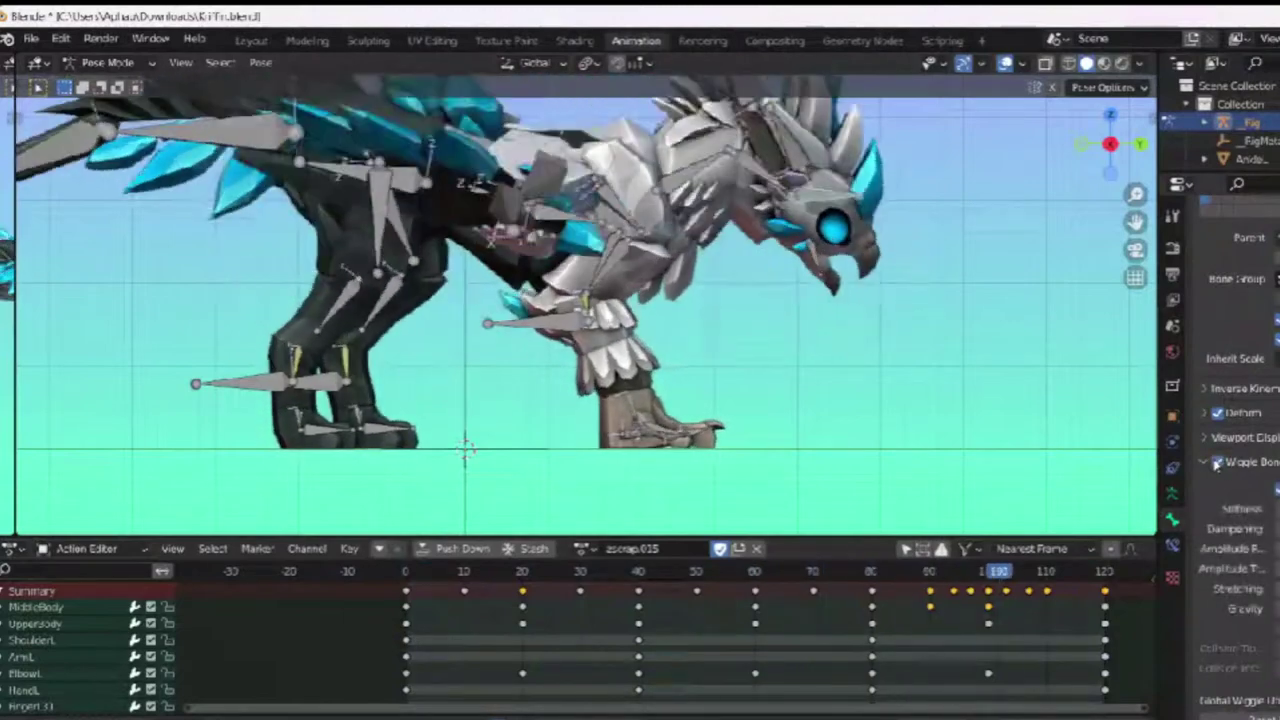
click(1217, 462)
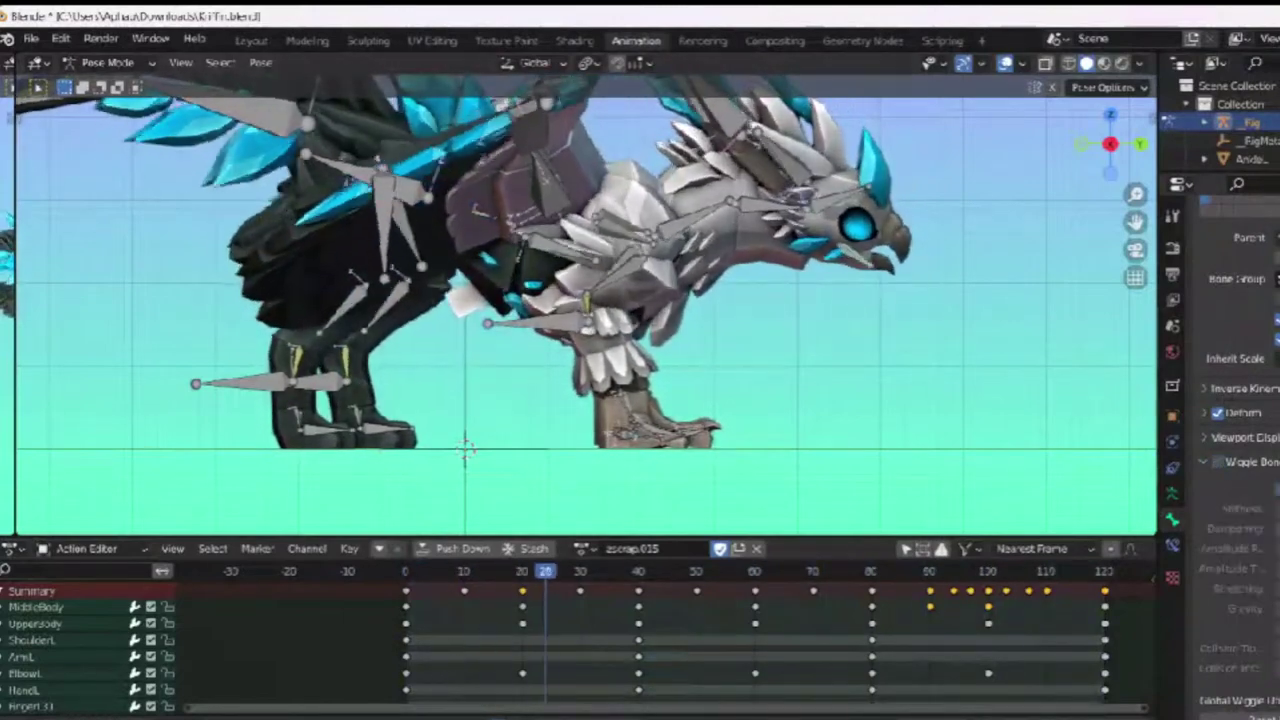
click(1216, 463)
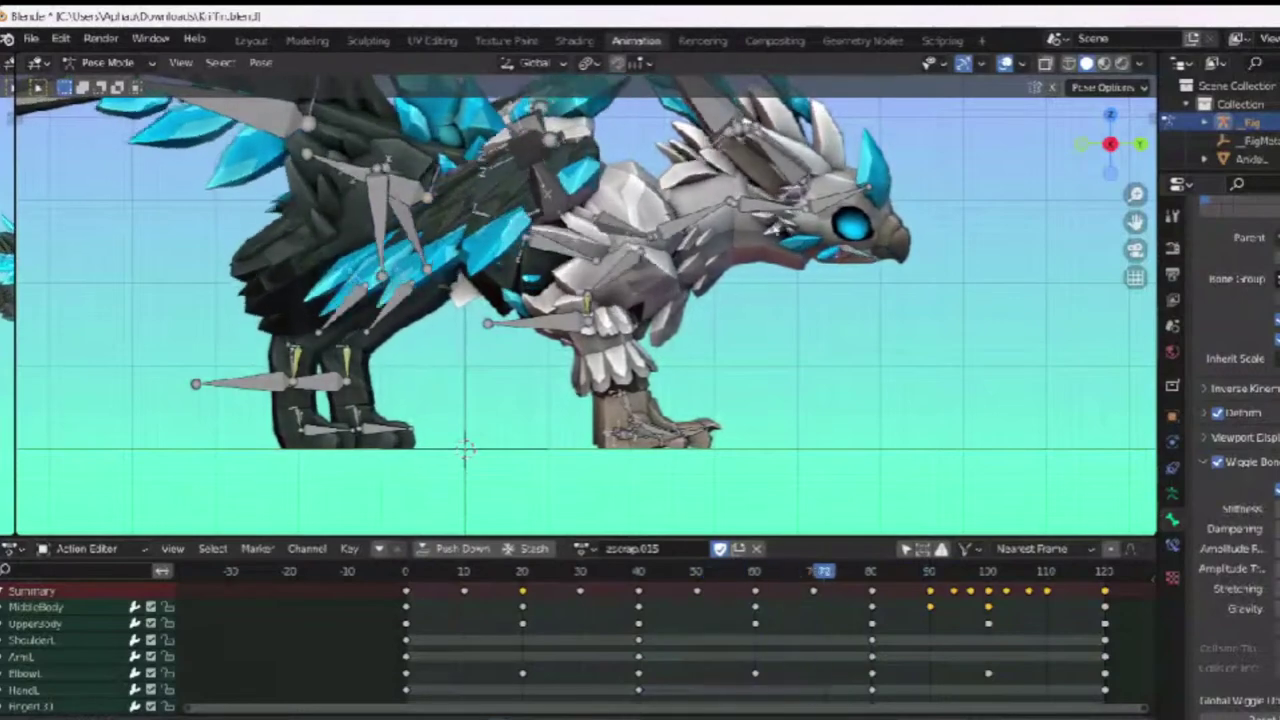
Step: Show only the selected bone's channels and refine the rotation of neck bone N2 at frames 103 and 110
click(906, 549)
click(767, 208)
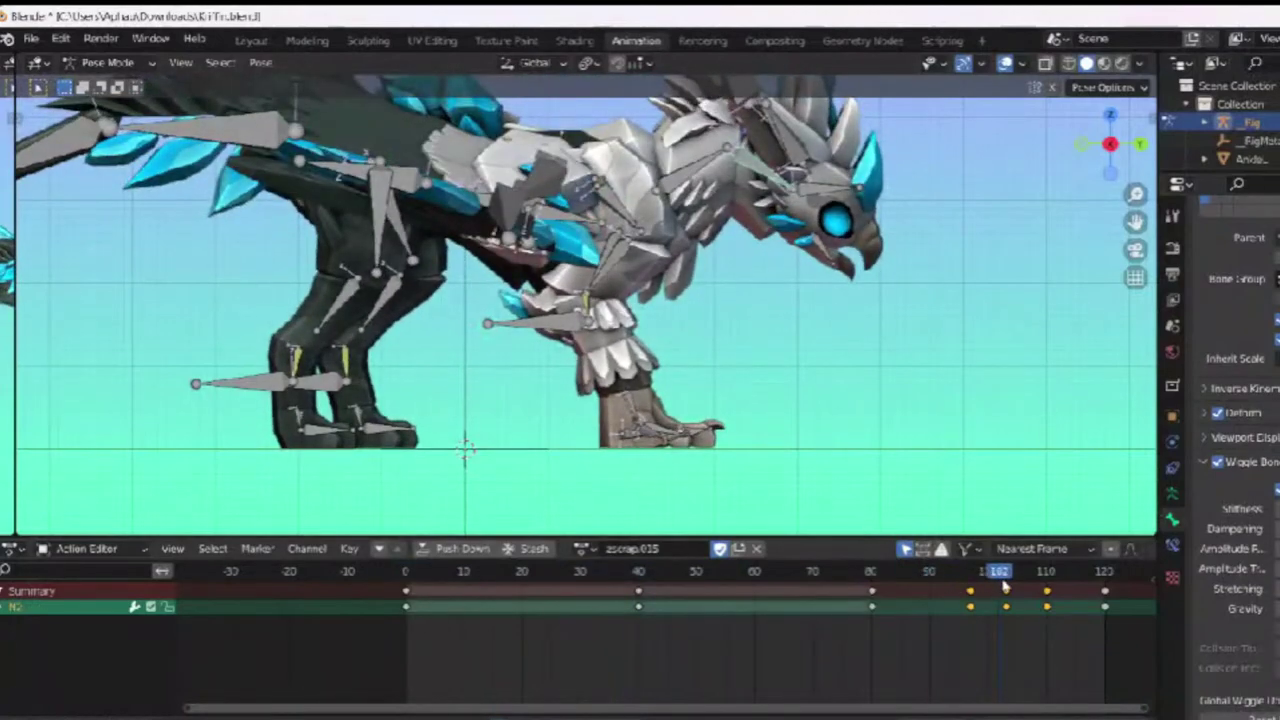
key(r)
click(997, 366)
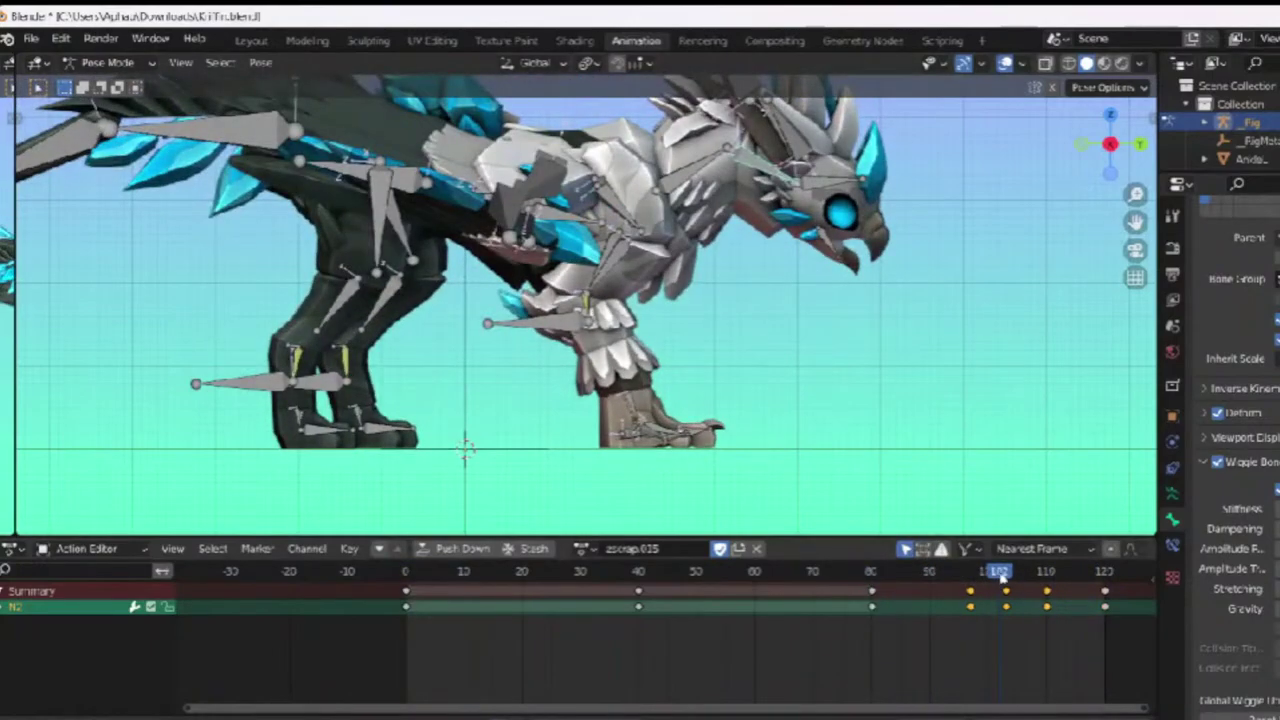
drag(1012, 578, 1033, 590)
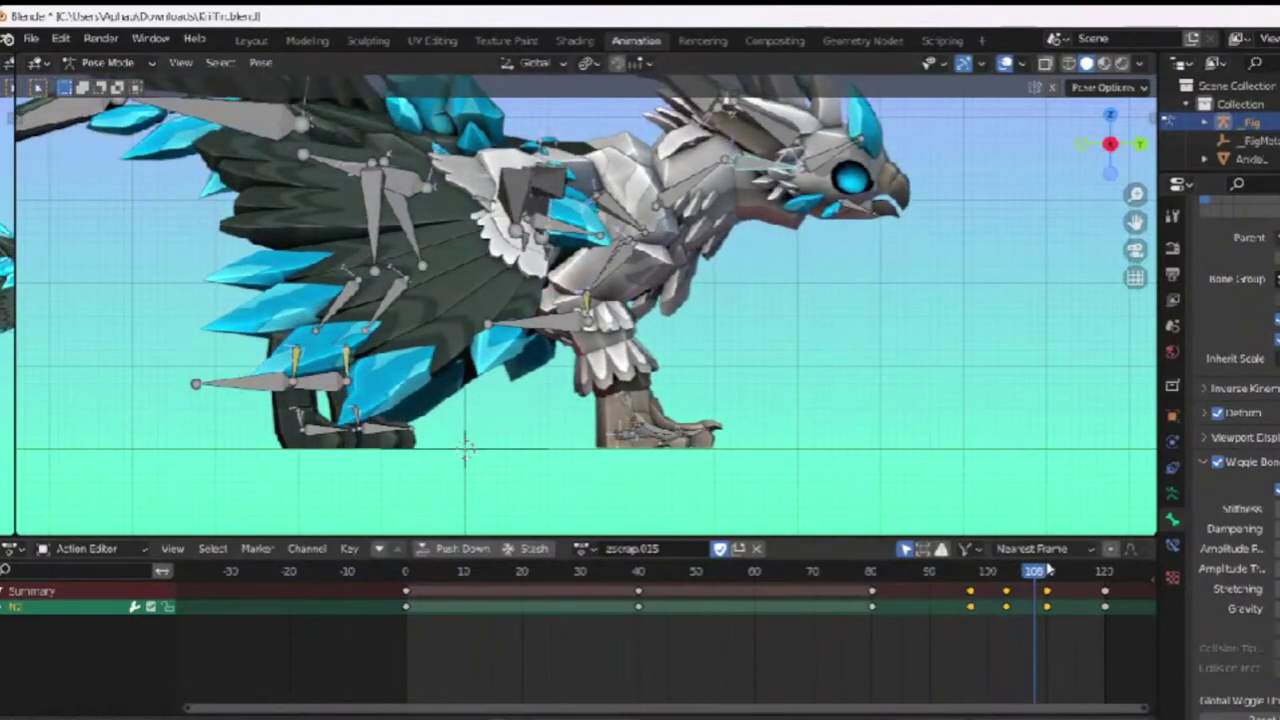
key(r)
click(987, 250)
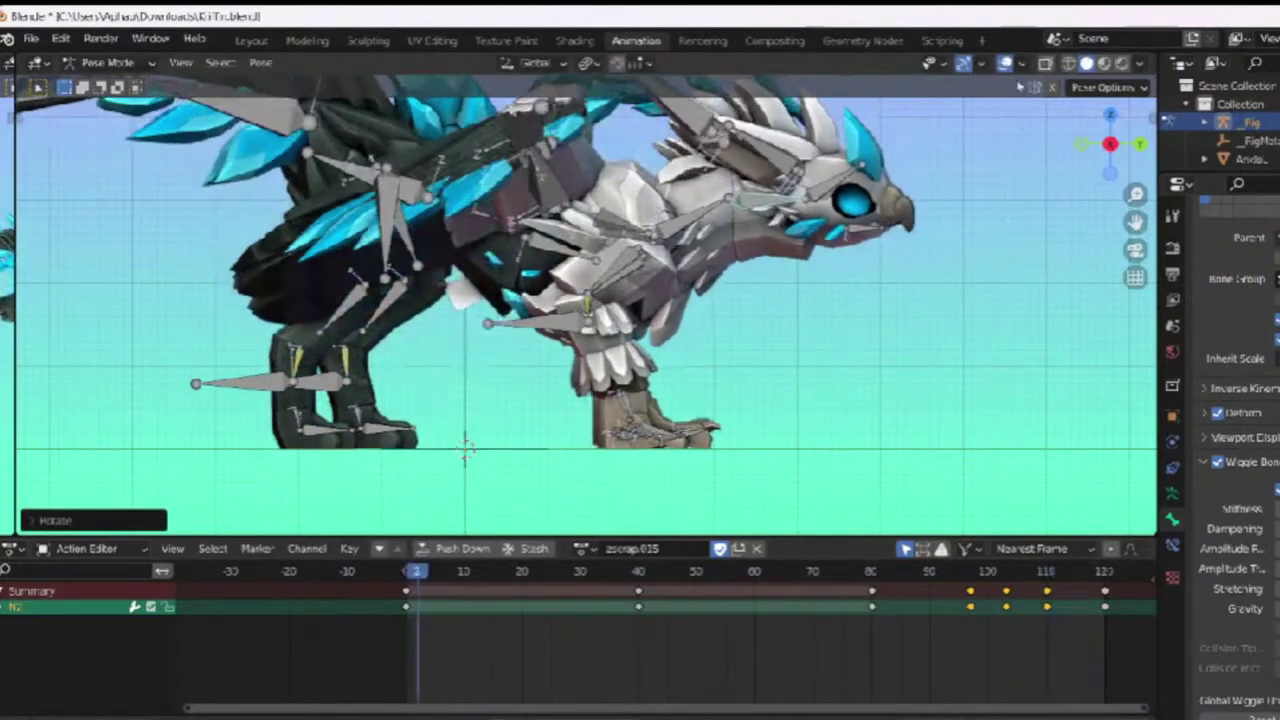
Step: Review the animation without overlays from a front angle, return to the side view and show the overlays again
click(1006, 65)
drag(1110, 147, 1012, 156)
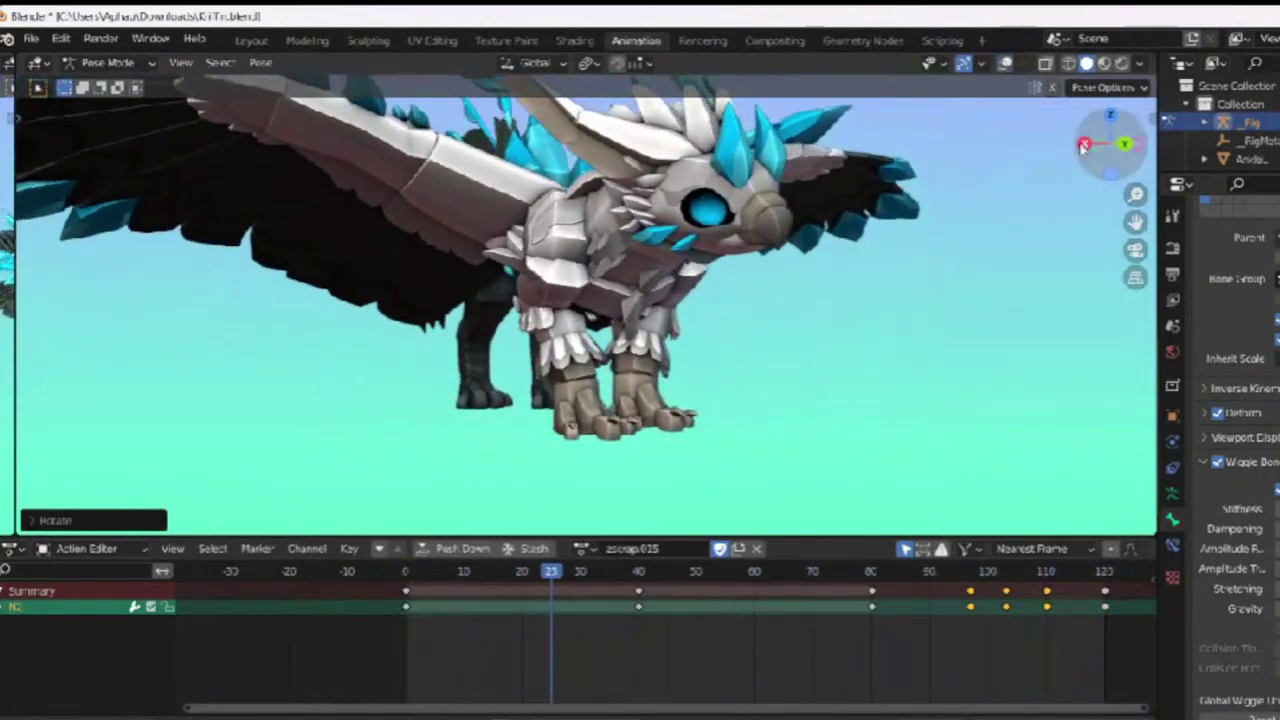
click(1085, 144)
click(1009, 64)
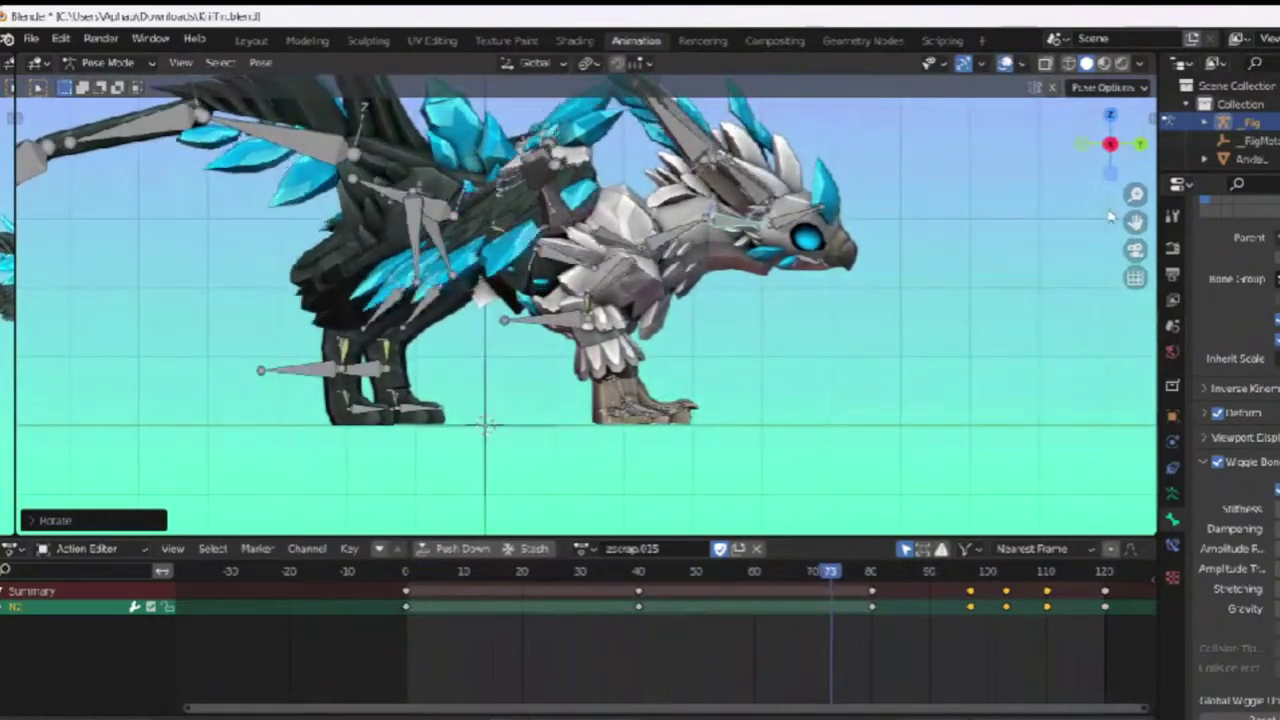
Step: Rotate neck bone N2 at frame 60 to add head movement in the middle of the idle
click(754, 571)
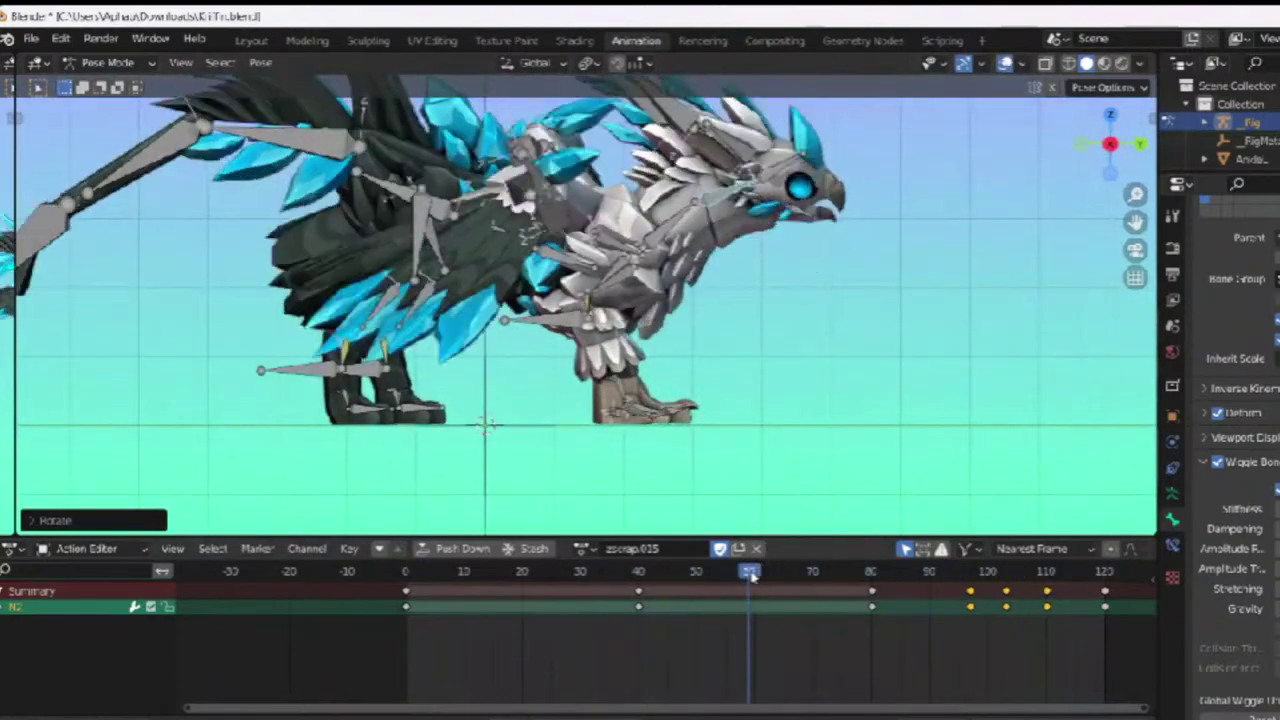
drag(1112, 112, 1104, 151)
click(1106, 130)
key(r)
click(1136, 152)
click(1132, 154)
key(r)
click(928, 209)
Step: Rotate the Jaw bone at frame 60 to adjust the beak and play back the animation
click(782, 238)
key(r)
click(869, 250)
key(space)
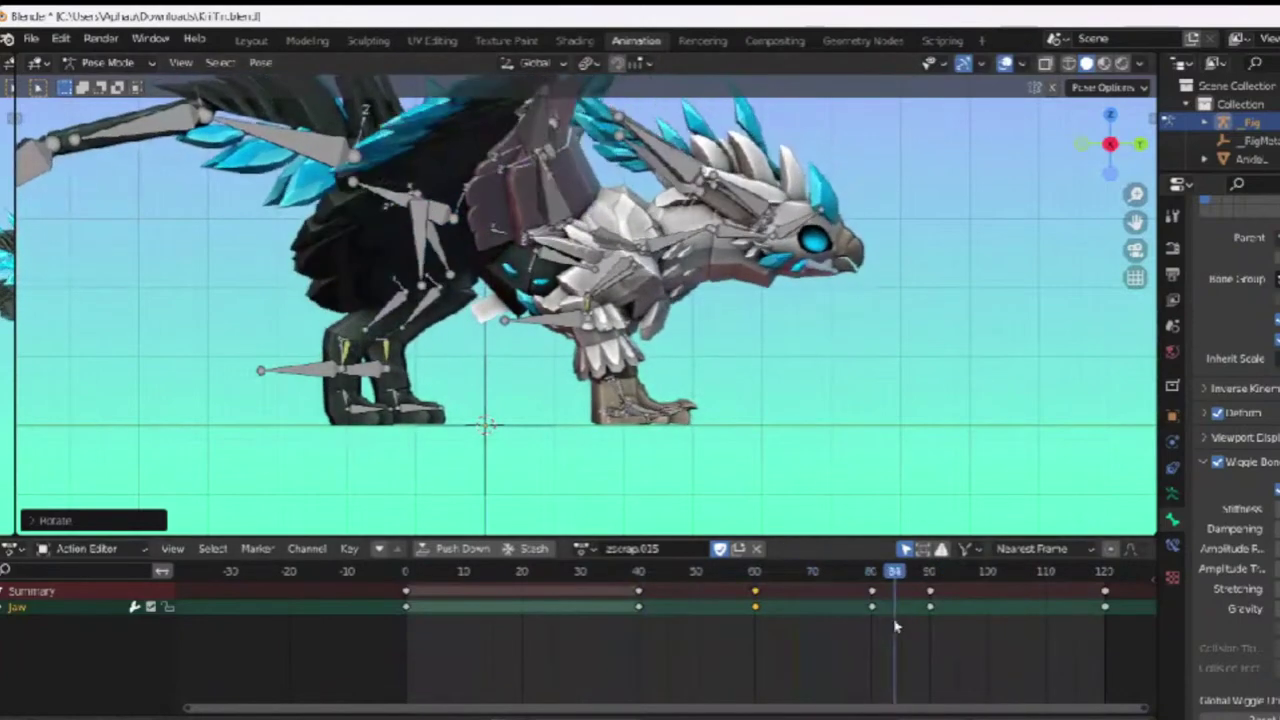
Step: Rotate neck bone N2 slightly at frame 85 to add an extra head pose before the wing flap
click(739, 241)
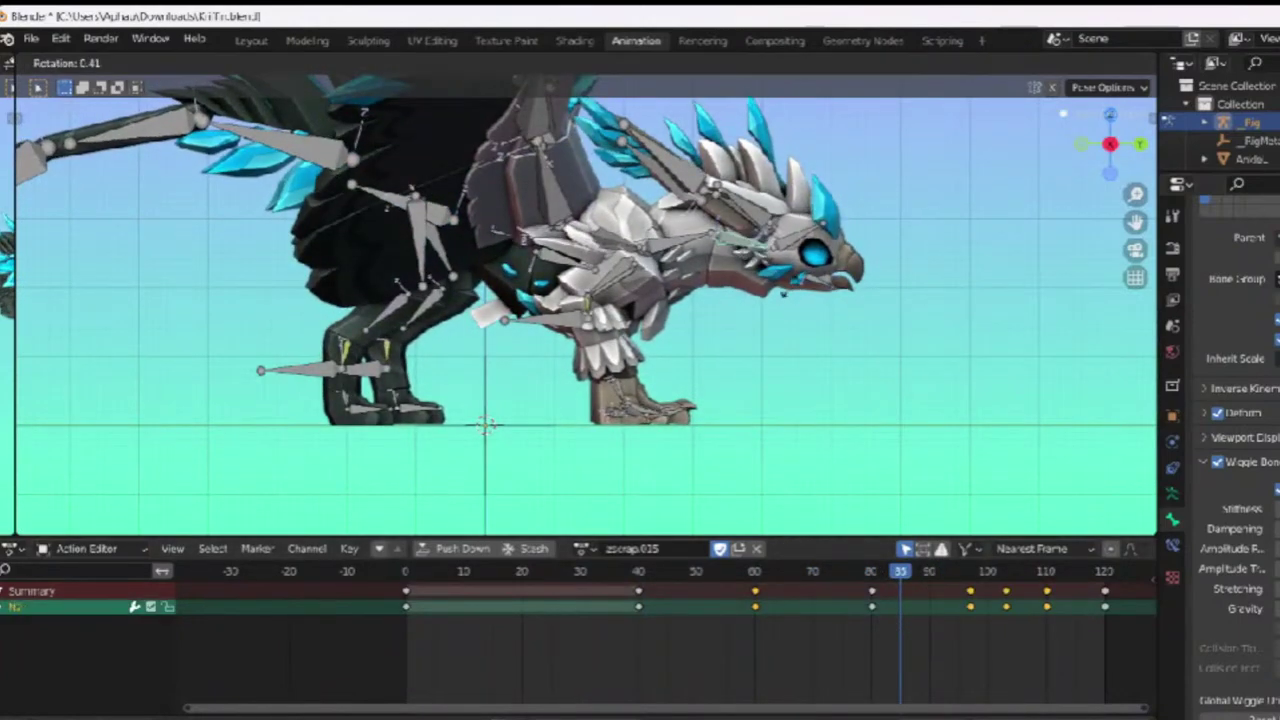
key(r)
click(787, 304)
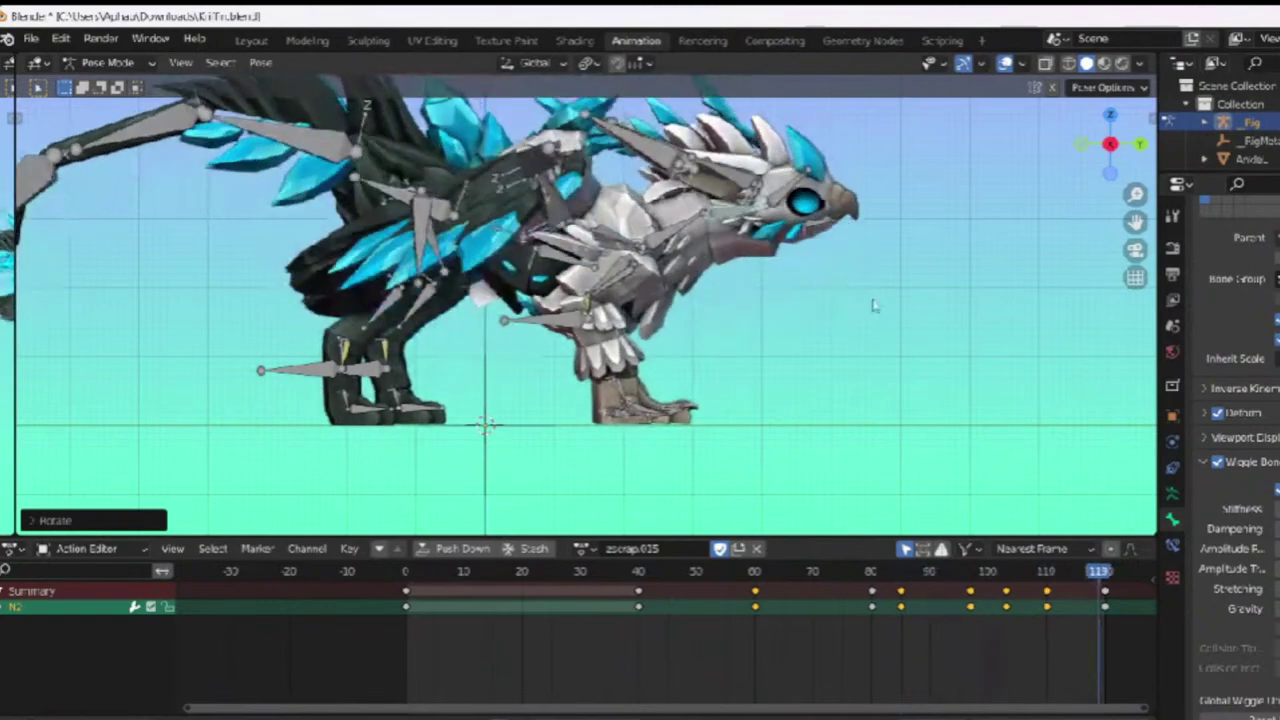
Step: Rotate neck bone N2 again at frame 103 to refine the head pose and play back the animation
click(876, 571)
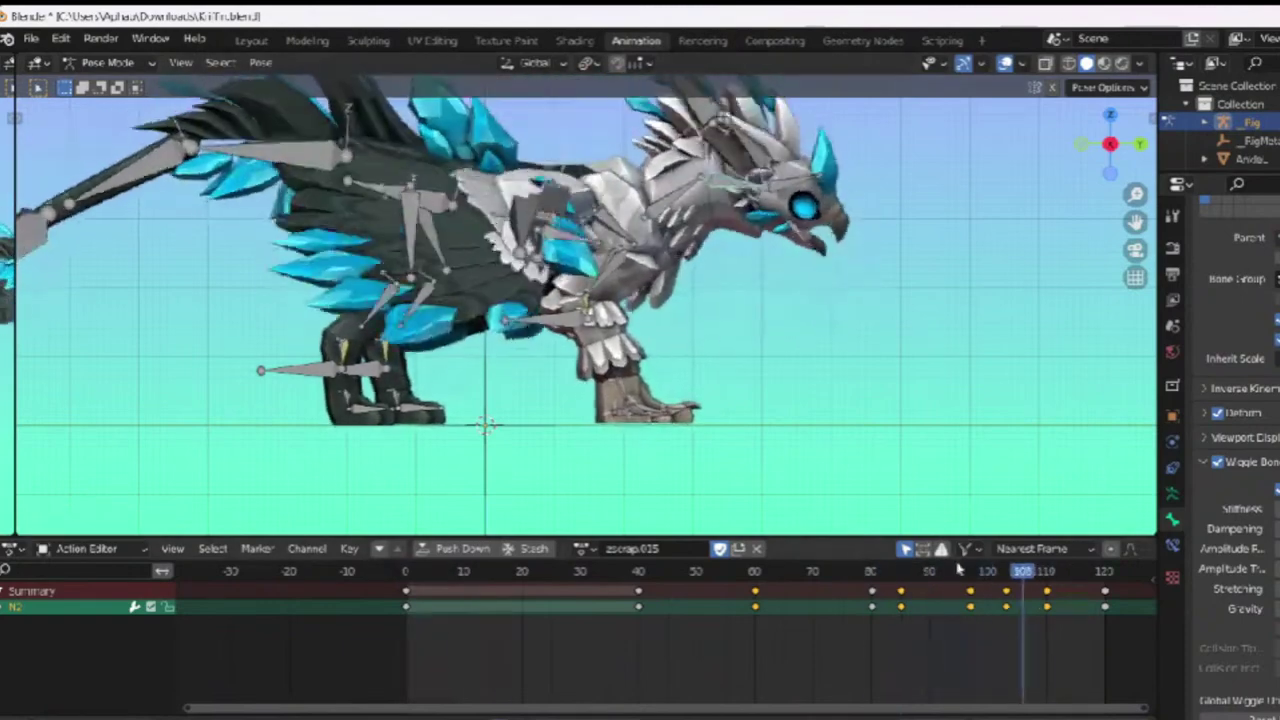
key(r)
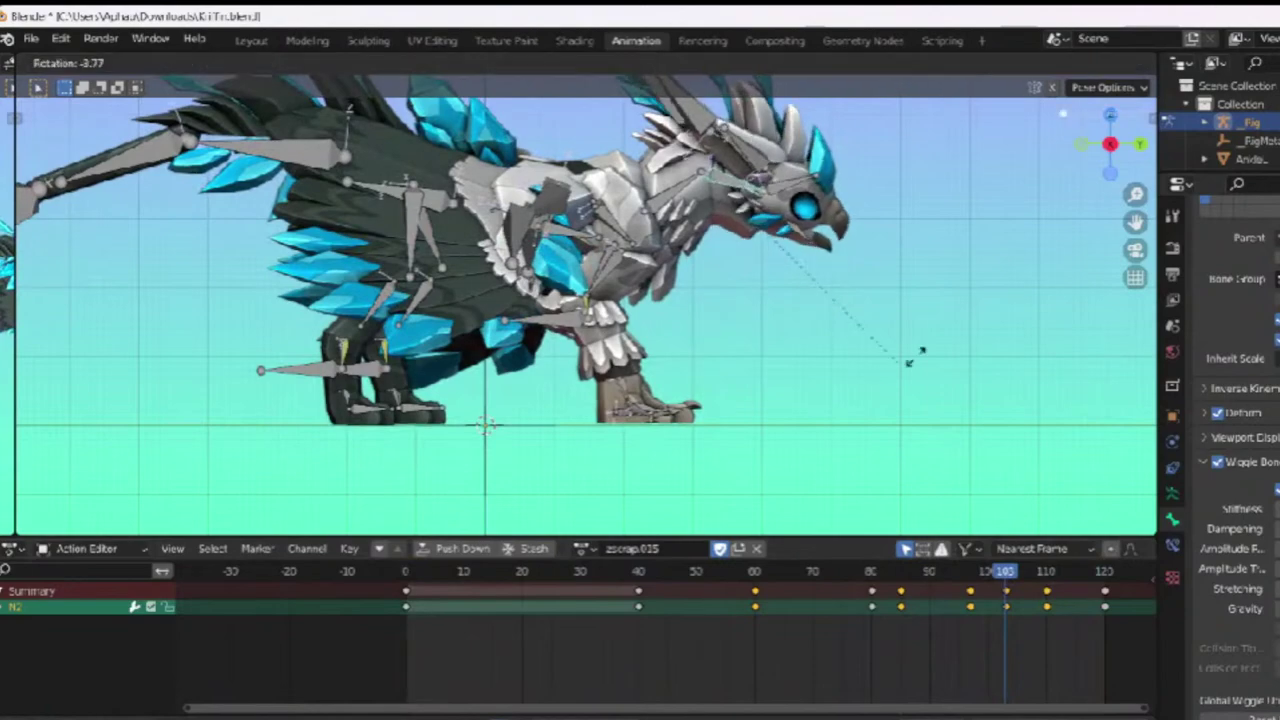
click(966, 343)
key(space)
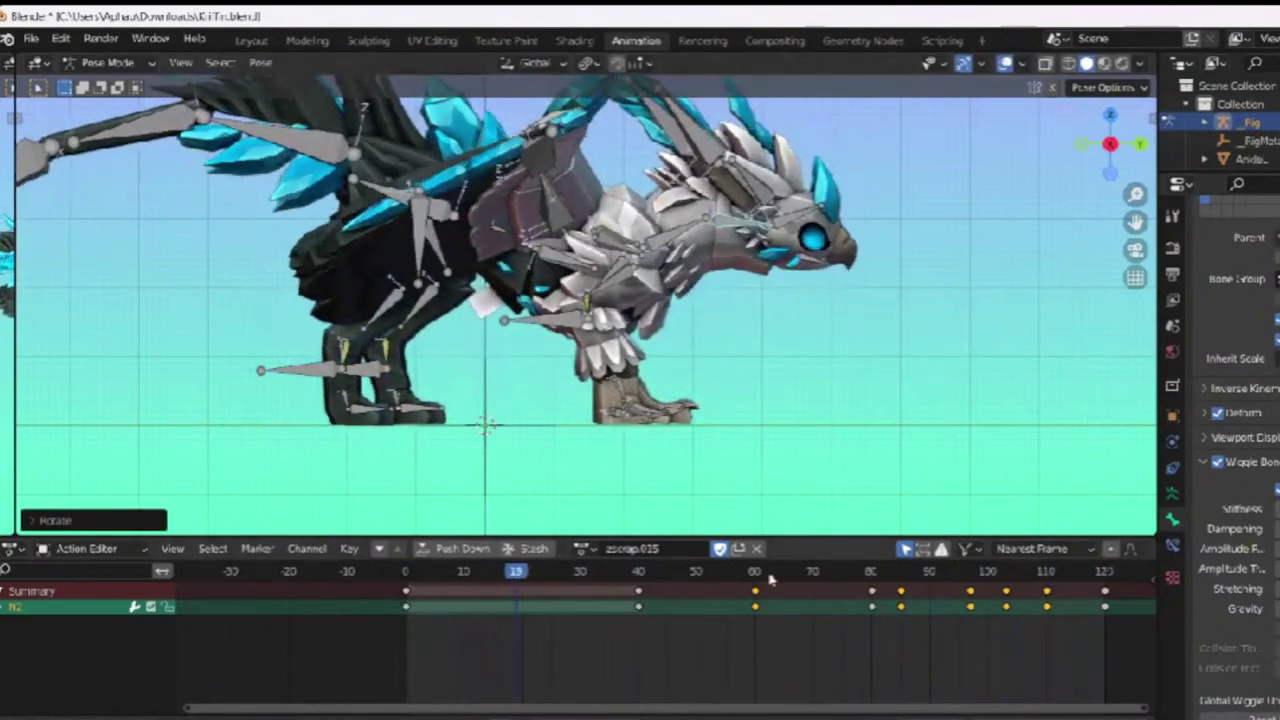
Step: Rotate the Jaw bone at frames 103 and 110 to animate the beak and play back the result
click(770, 572)
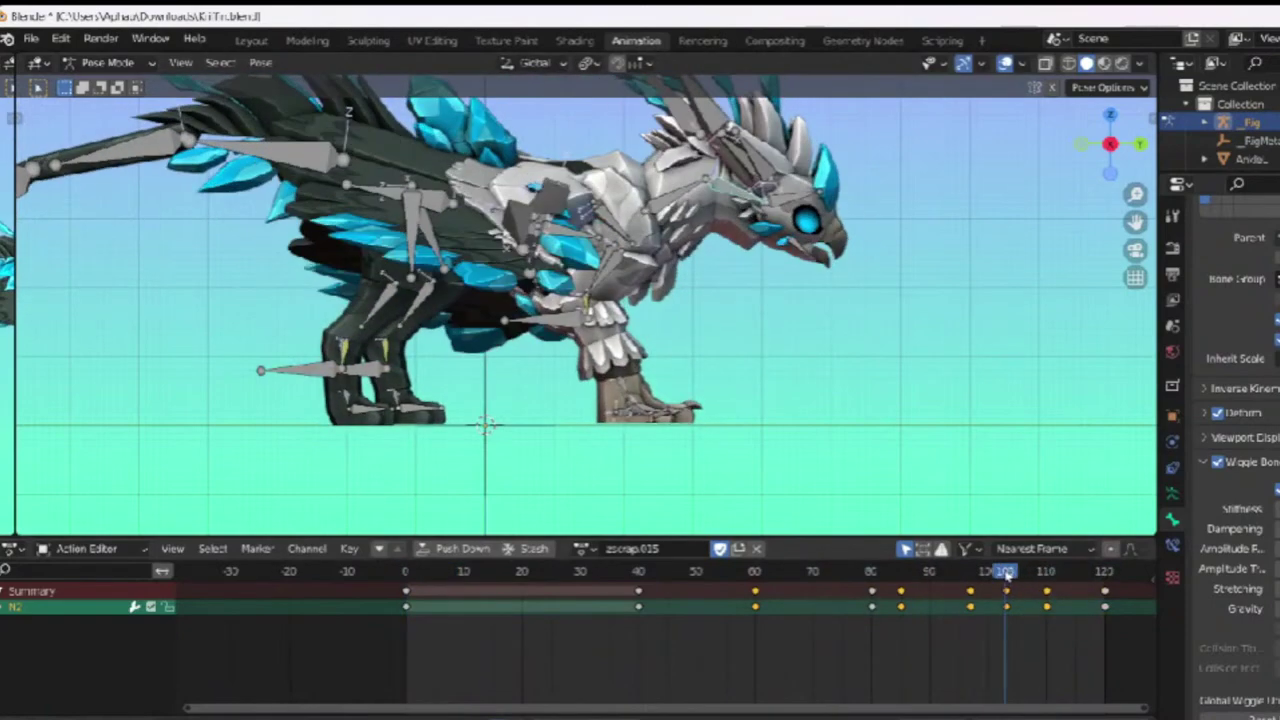
click(795, 240)
key(r)
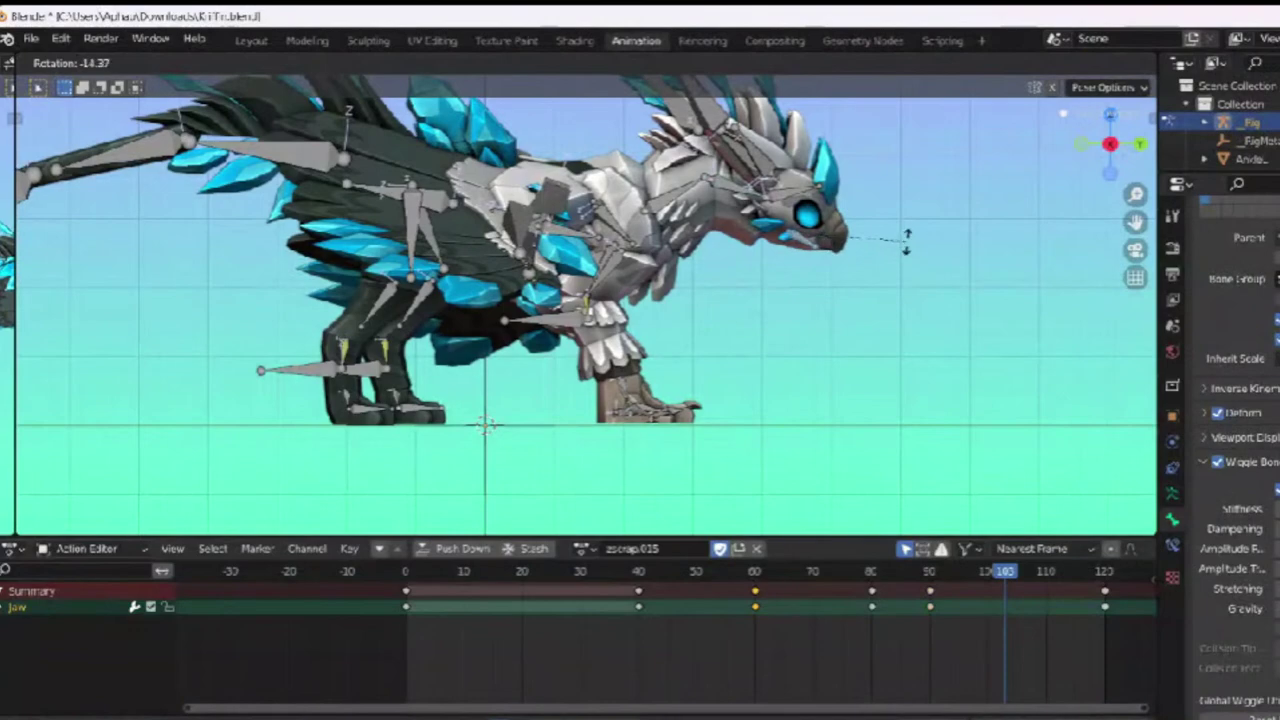
click(963, 527)
drag(1043, 577, 1049, 577)
key(r)
click(1034, 182)
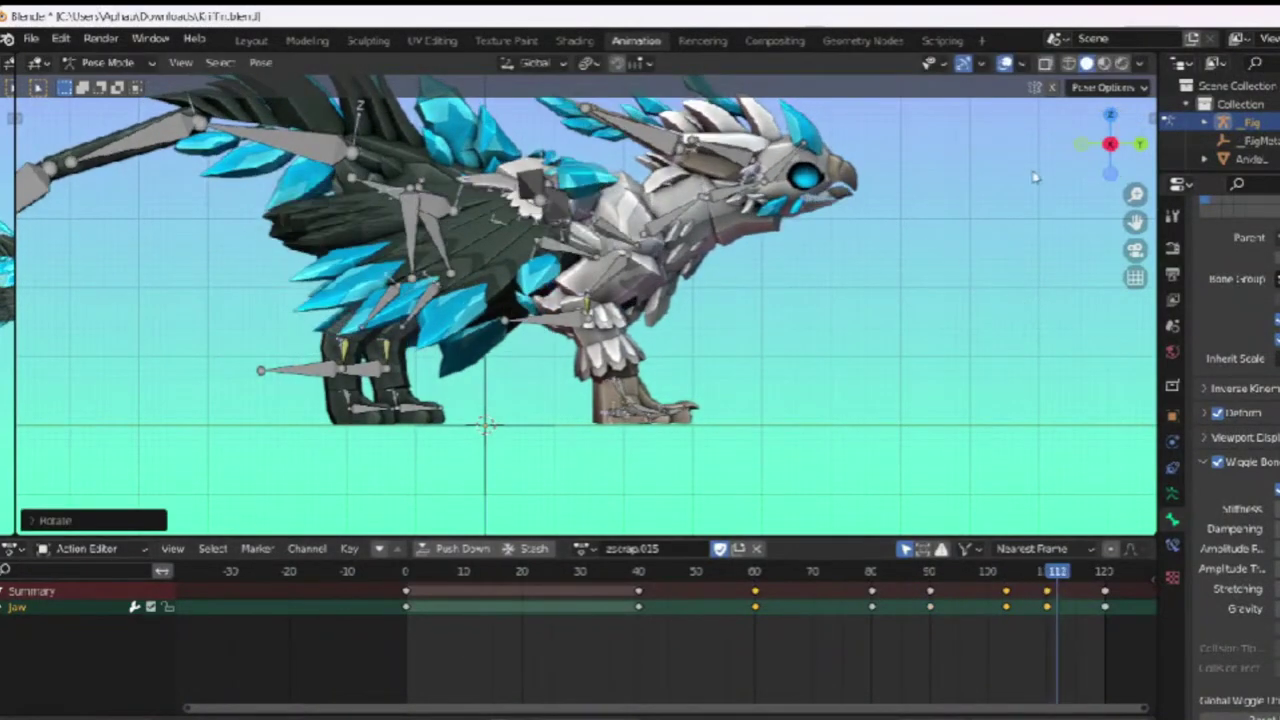
key(space)
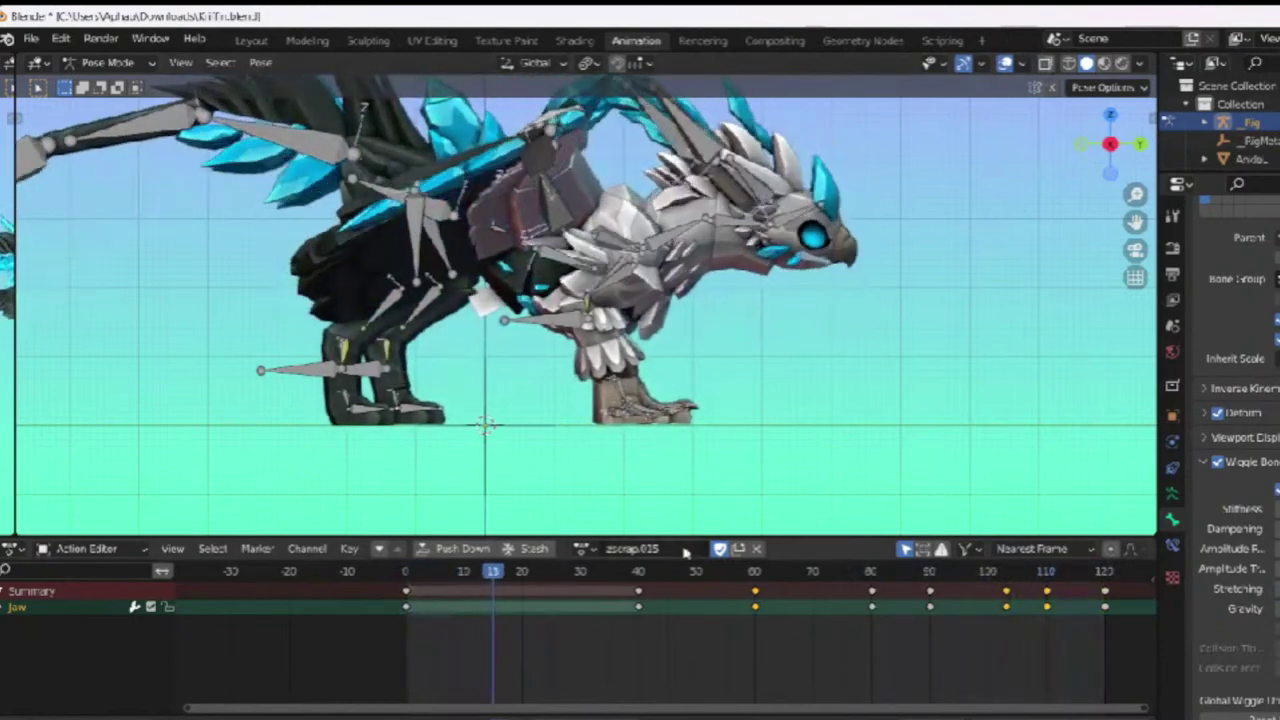
Step: Show the channels of all bones, review the full animation without overlays, stop at frame 100 and show the overlays again
click(906, 549)
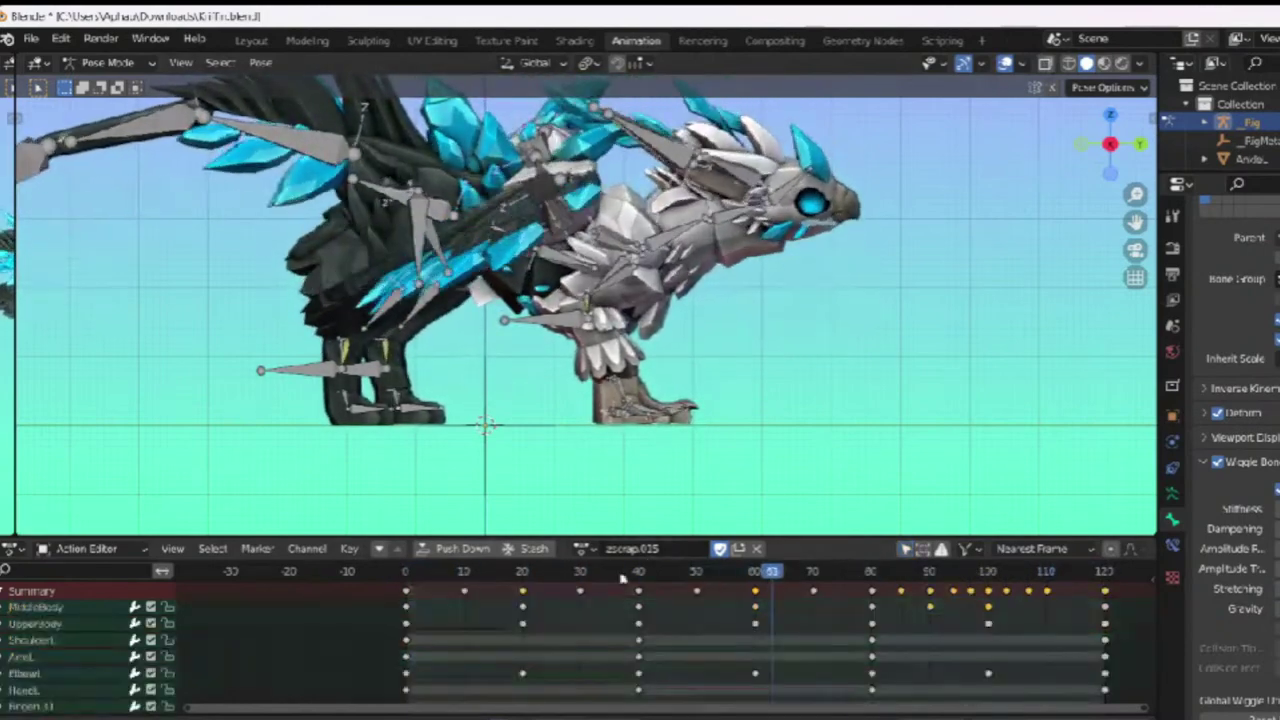
key(a)
scroll(1003, 470, down, 5)
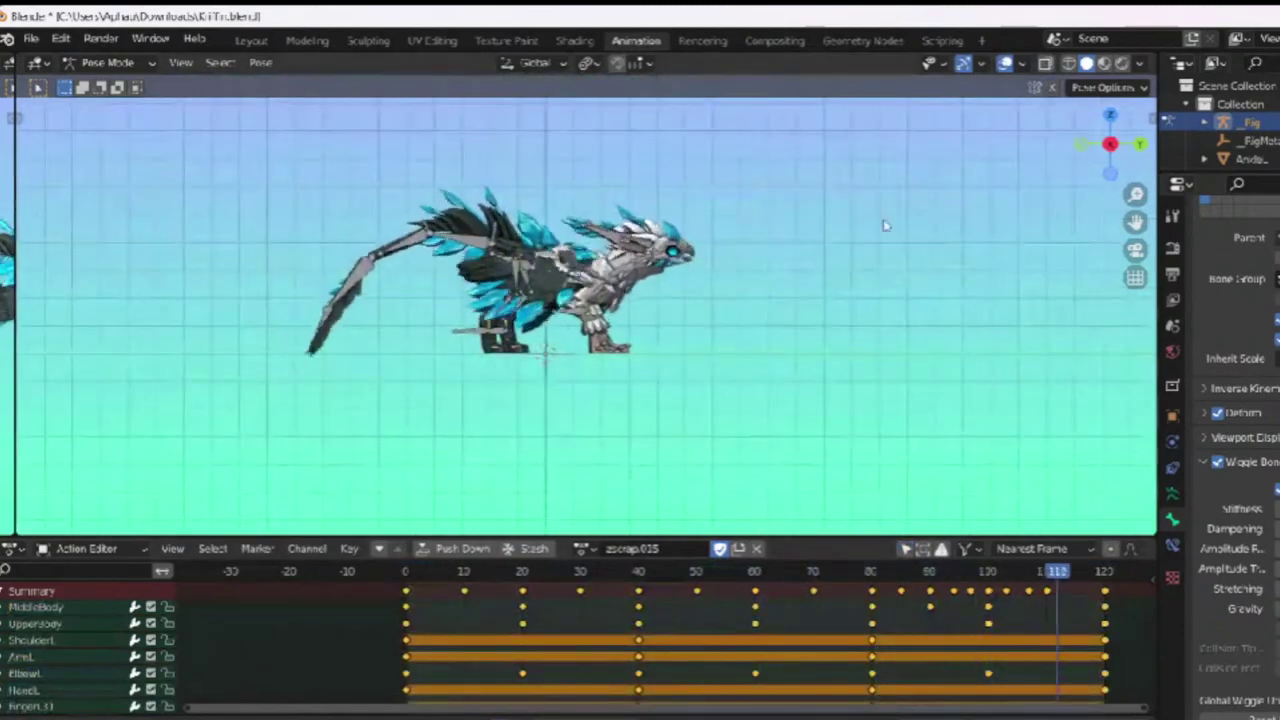
key(shift+alt+z)
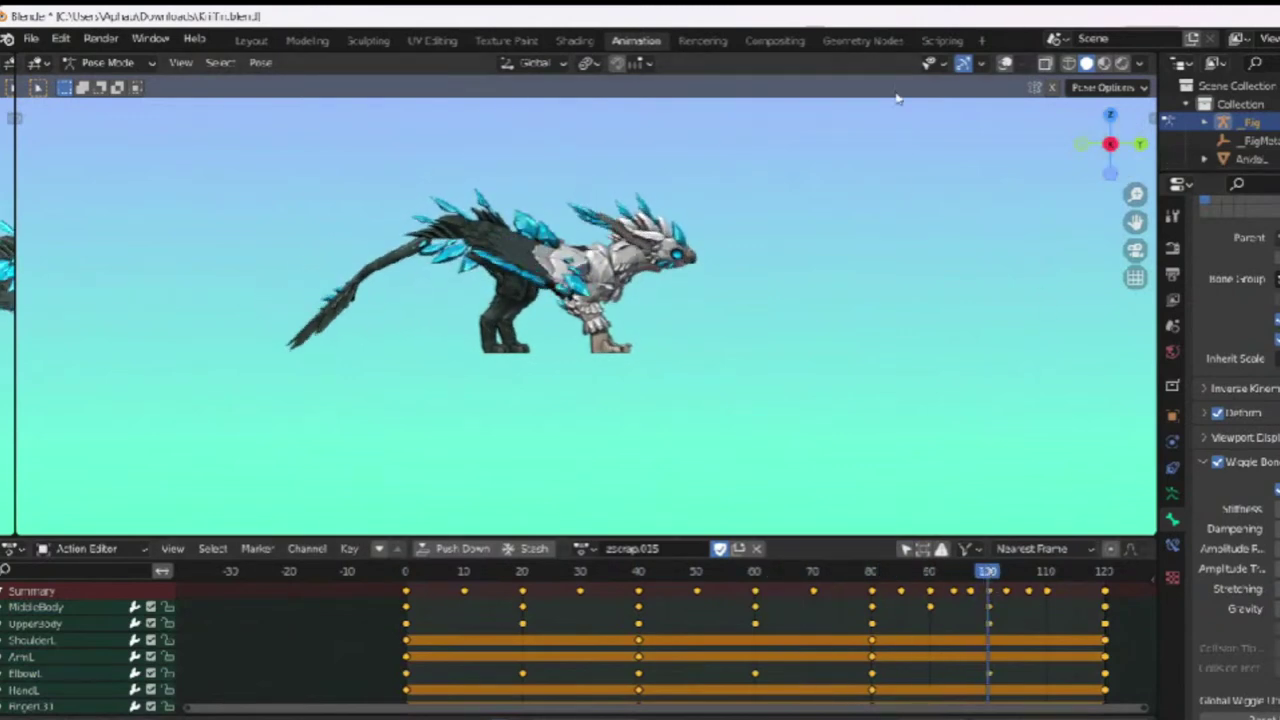
click(1005, 64)
scroll(898, 248, up, 3)
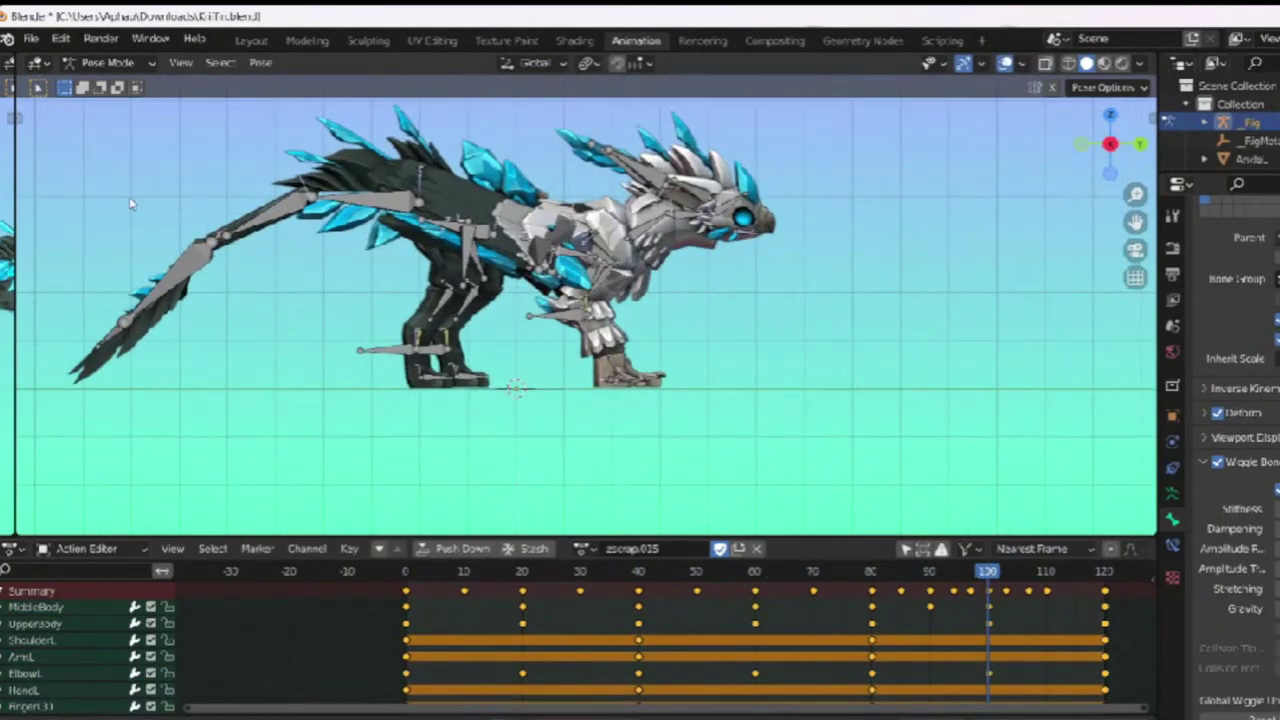
key(r)
click(350, 212)
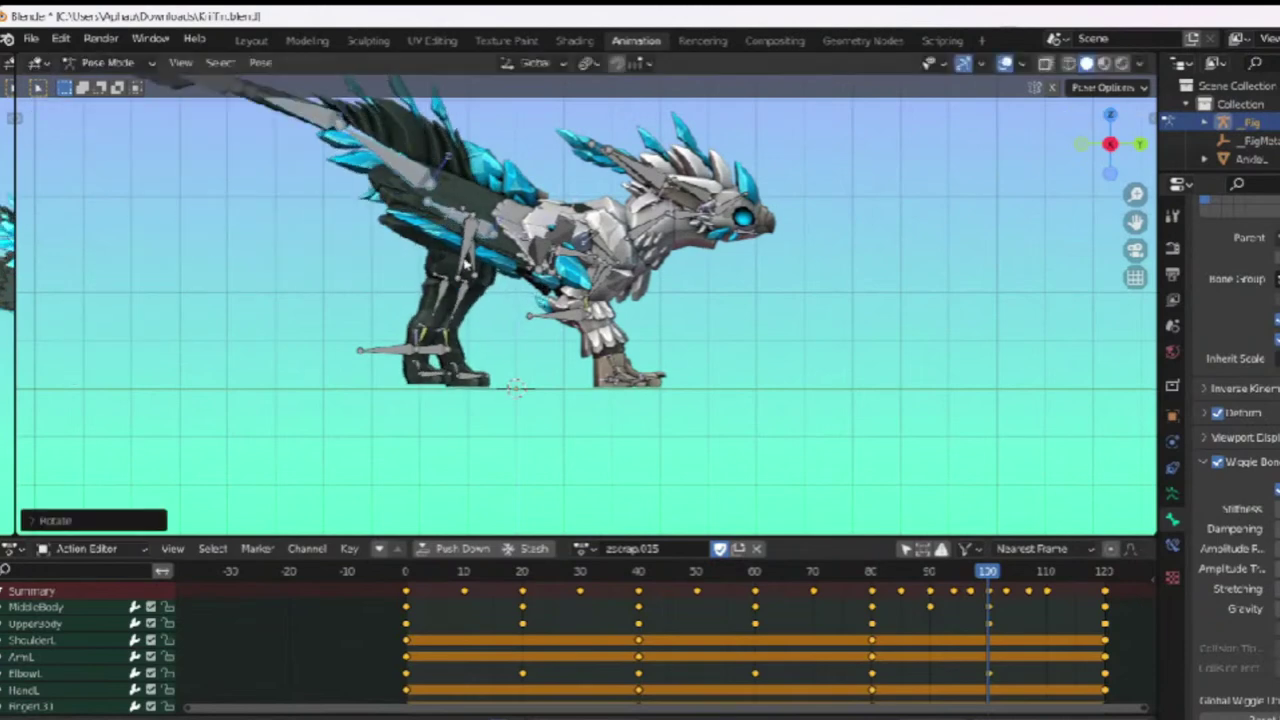
key(ctrl+z)
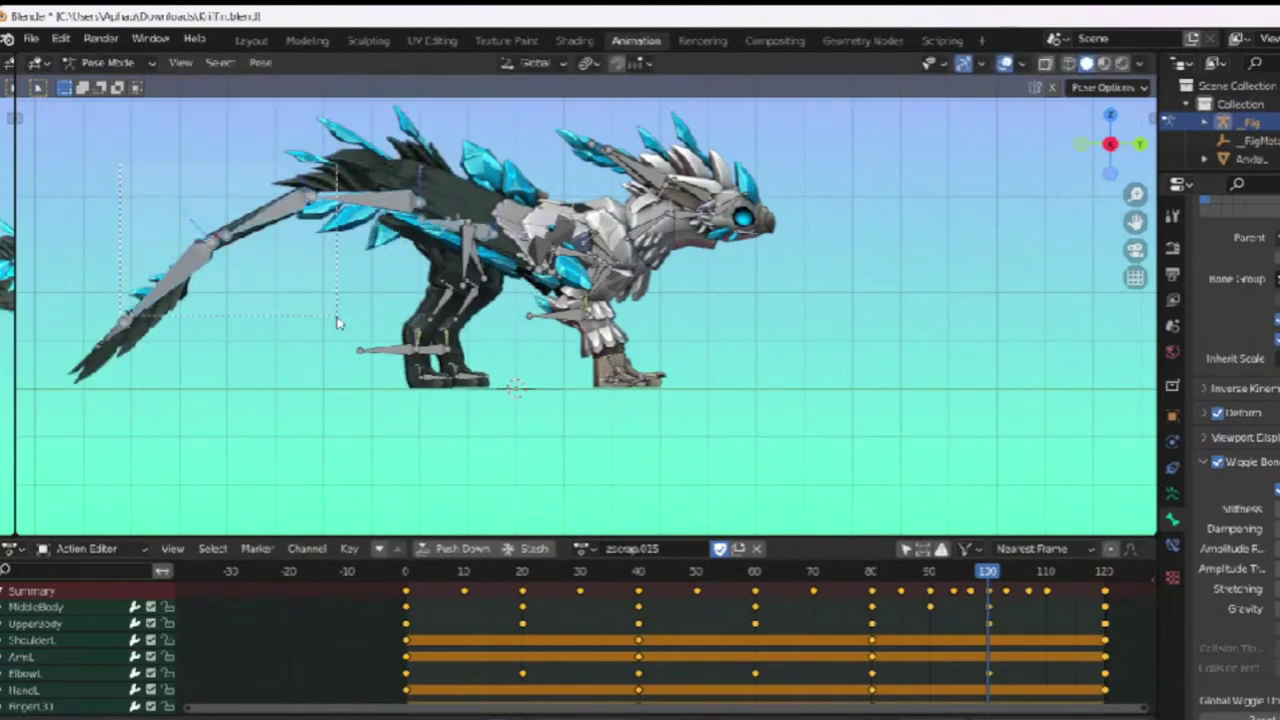
Step: Rotate the middle tail bones at frame 100 and play back the animation without overlays
key(r)
click(354, 262)
key(space)
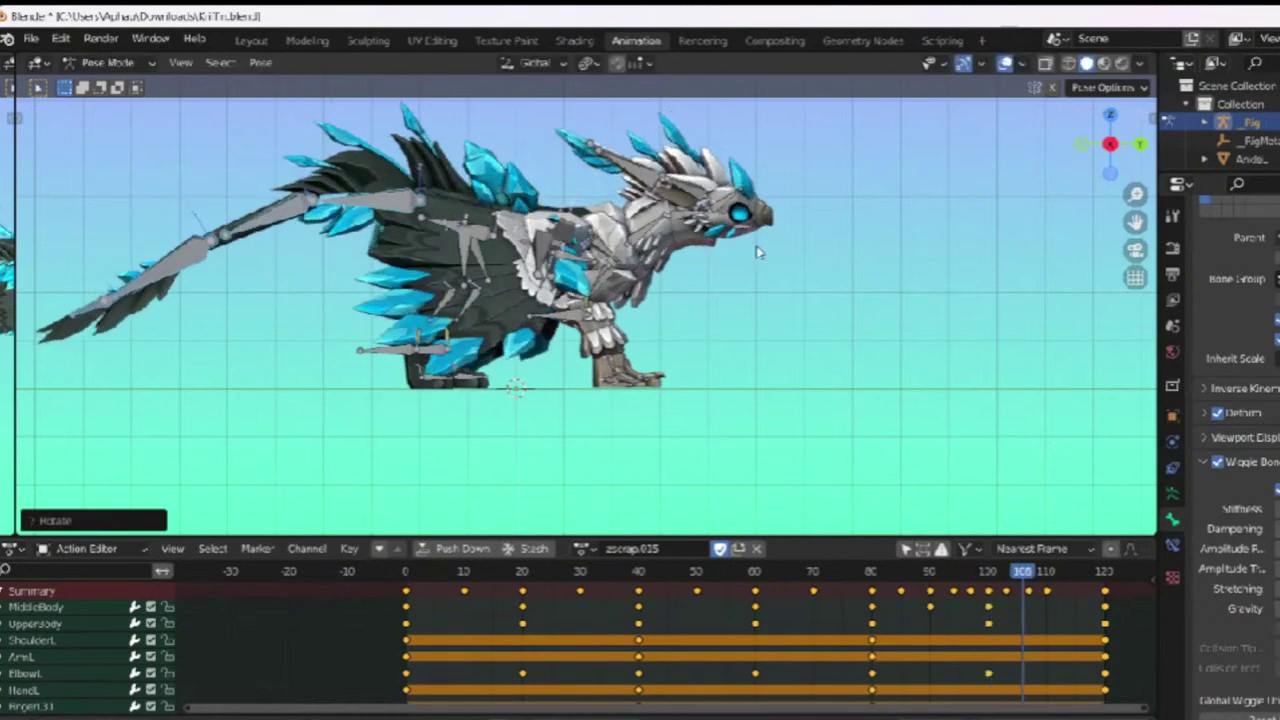
key(shift+alt+z)
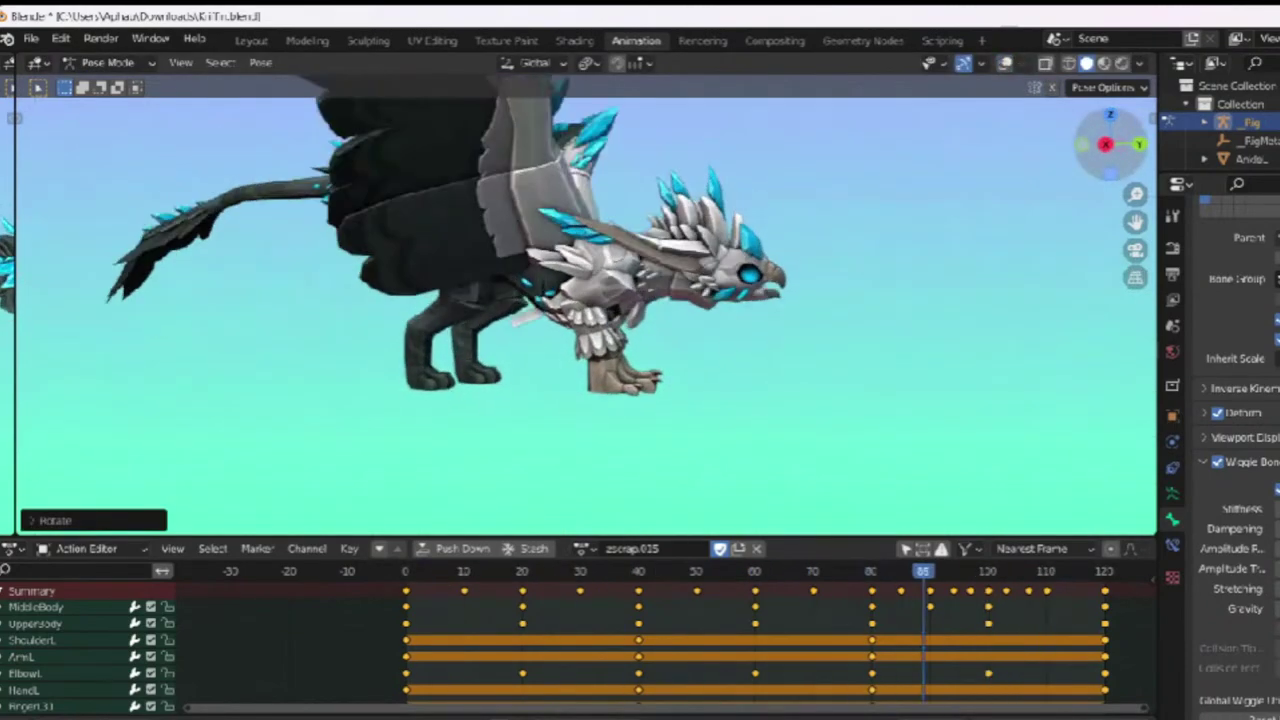
Step: Review the playing animation from the side and from behind, and show the overlays again
drag(1132, 162, 1066, 162)
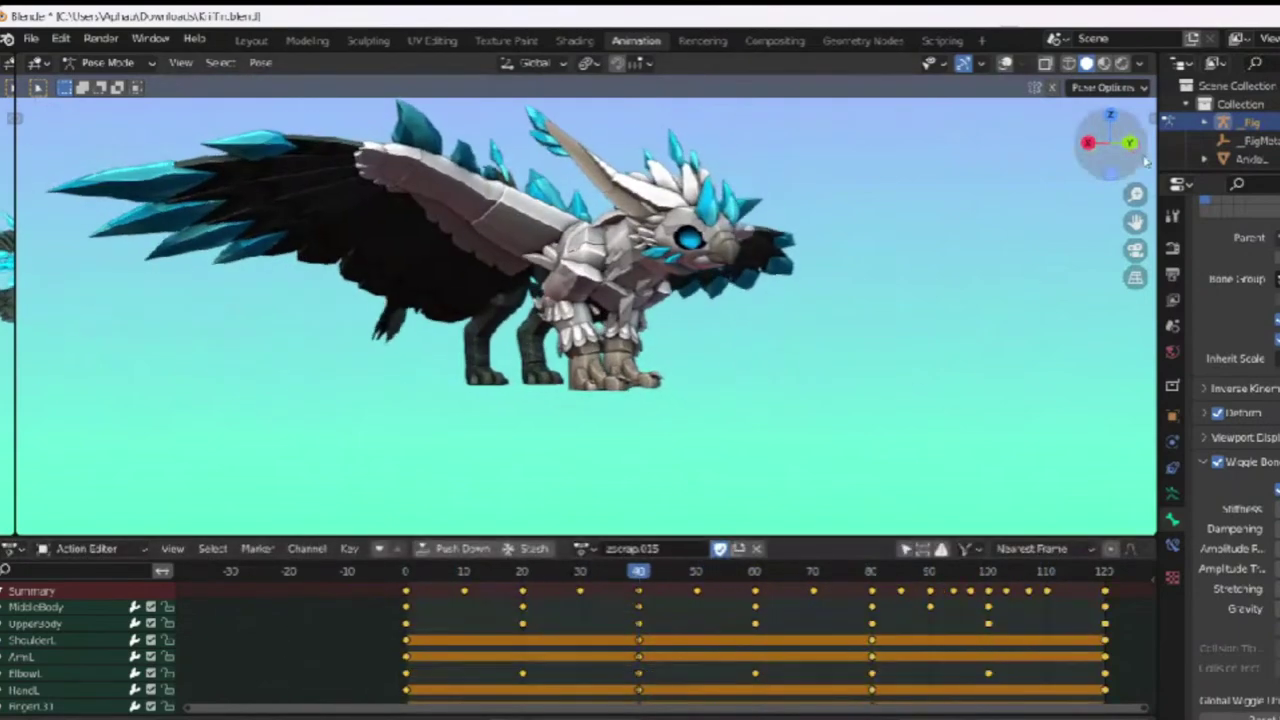
click(1091, 155)
key(shift+alt+z)
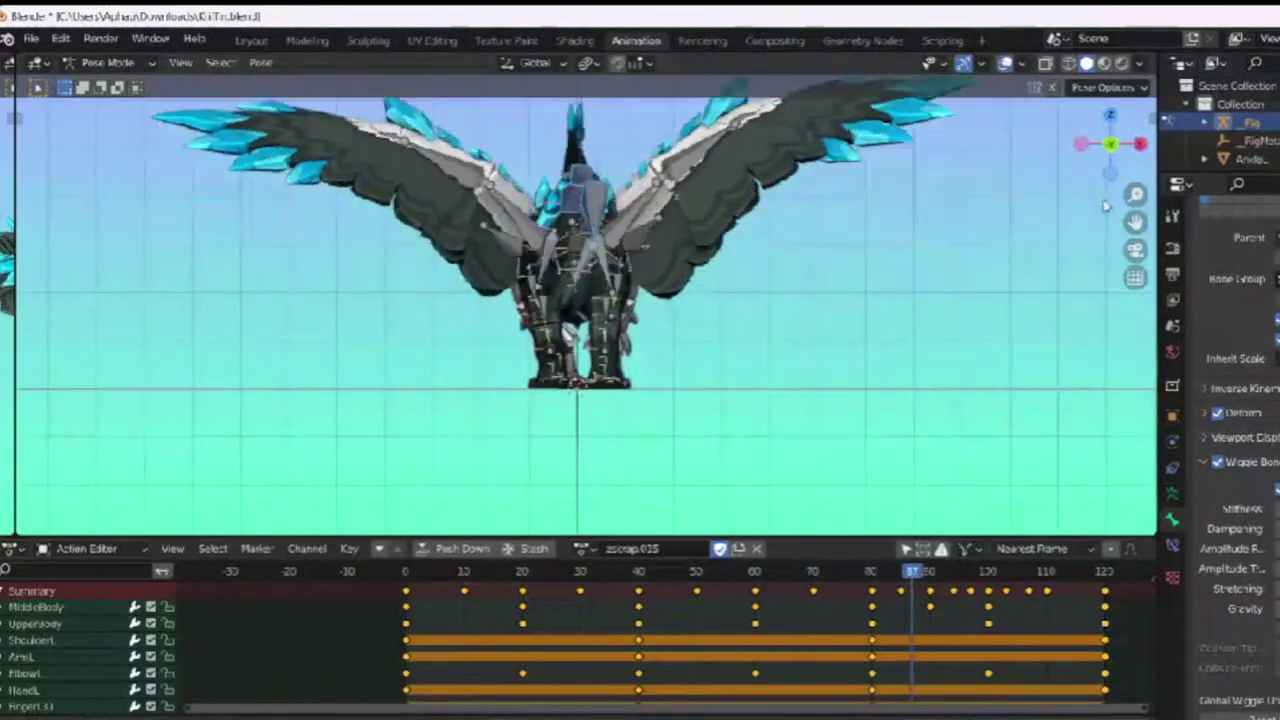
Step: Rotate the hind leg's ankle bone at frame 10 and play back the motion from frame 0
shift+middle_drag(827, 407, 857, 306)
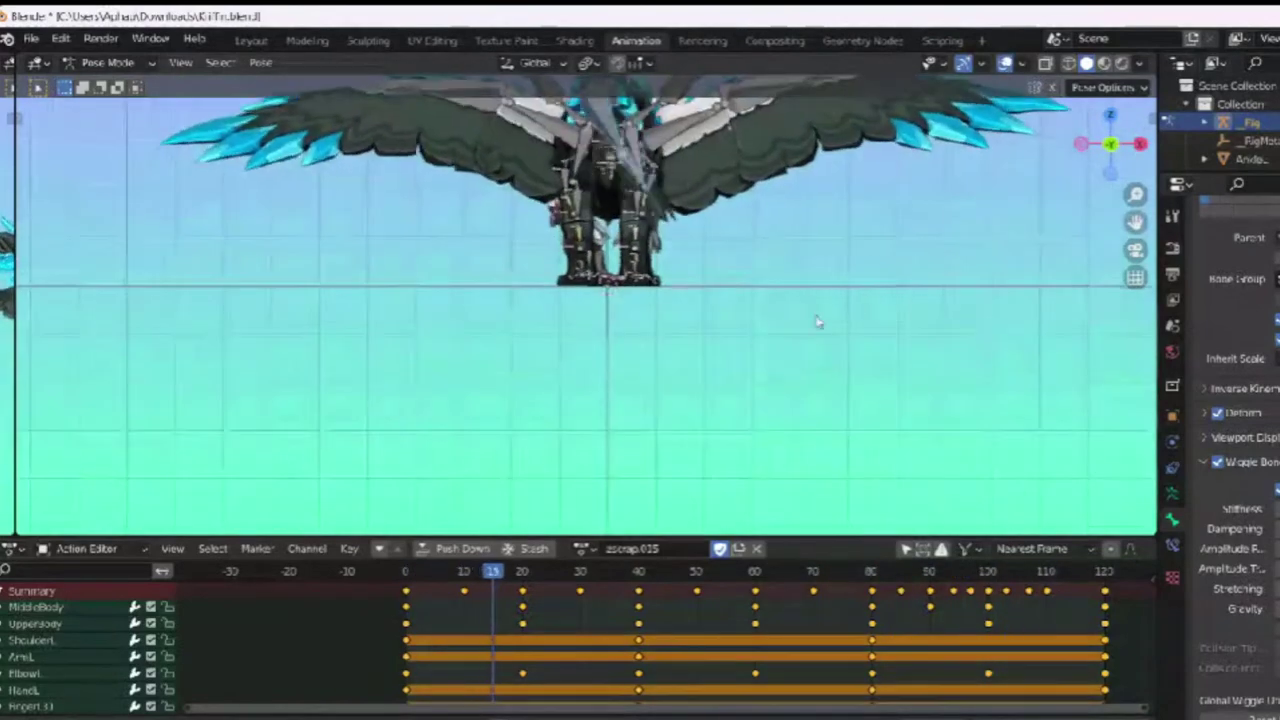
scroll(852, 302, up, 6)
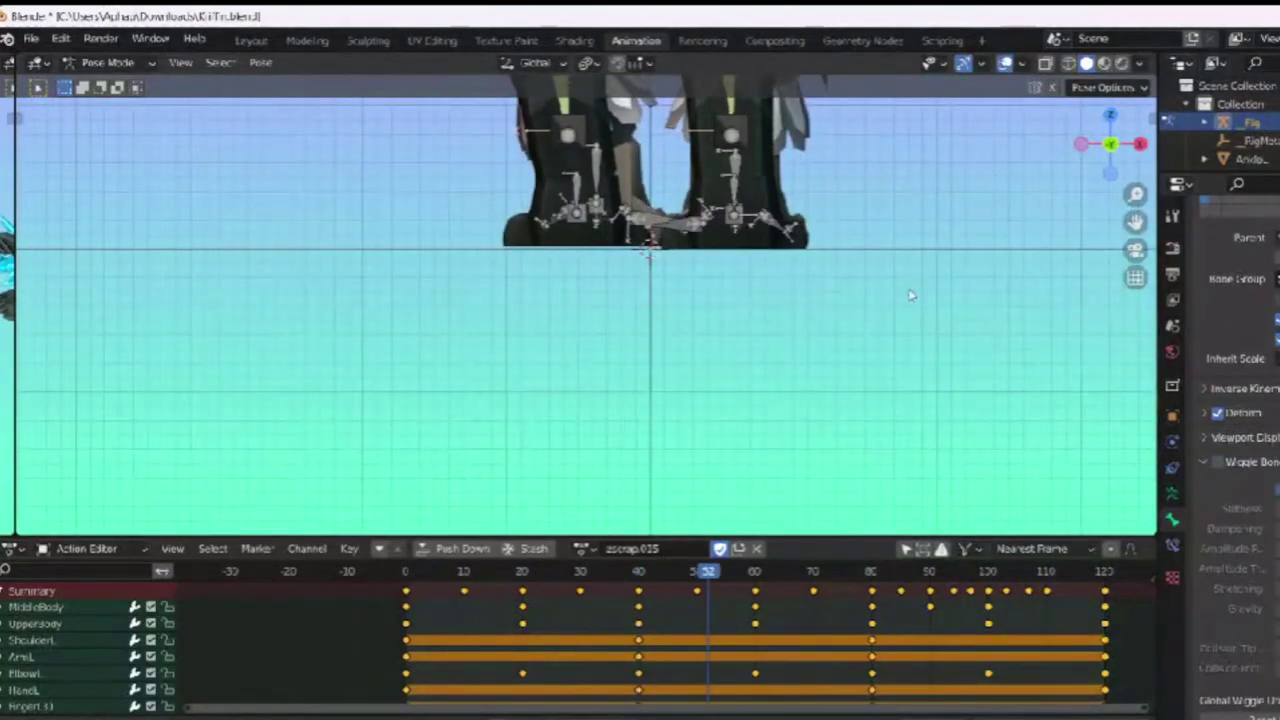
shift+middle_drag(897, 130, 941, 321)
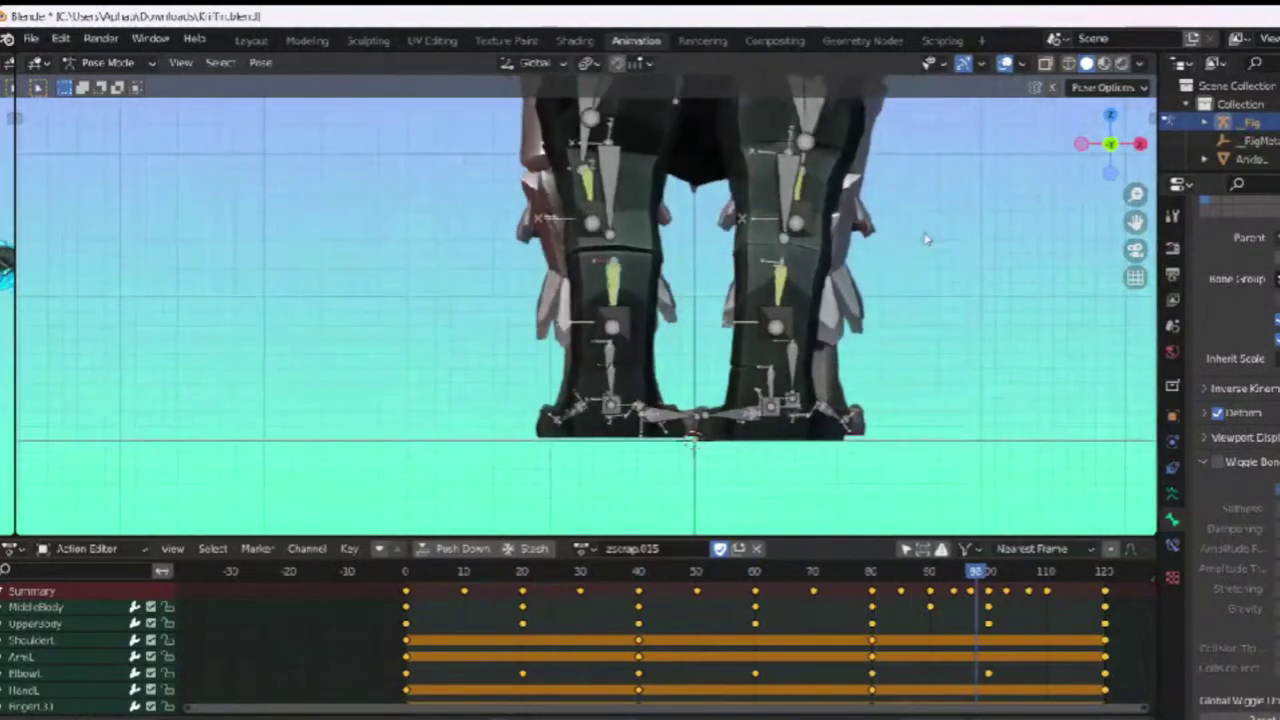
drag(400, 578, 466, 604)
key(r)
click(893, 430)
click(408, 570)
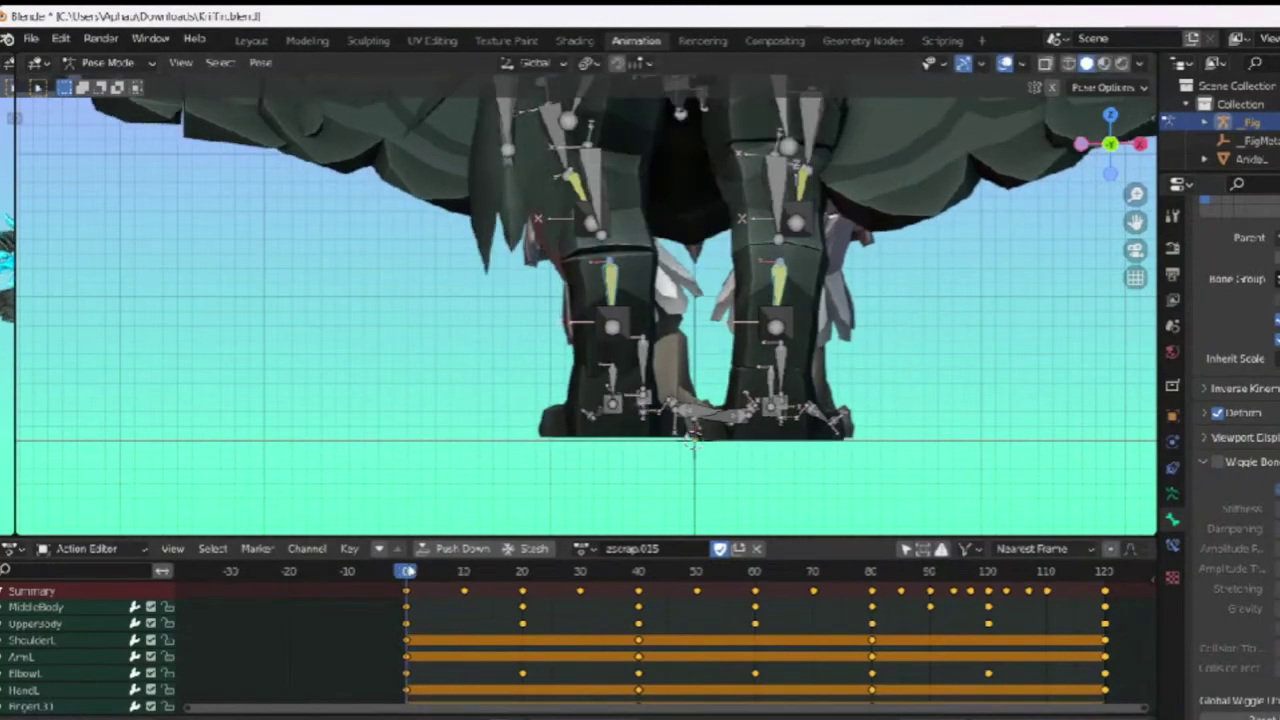
key(space)
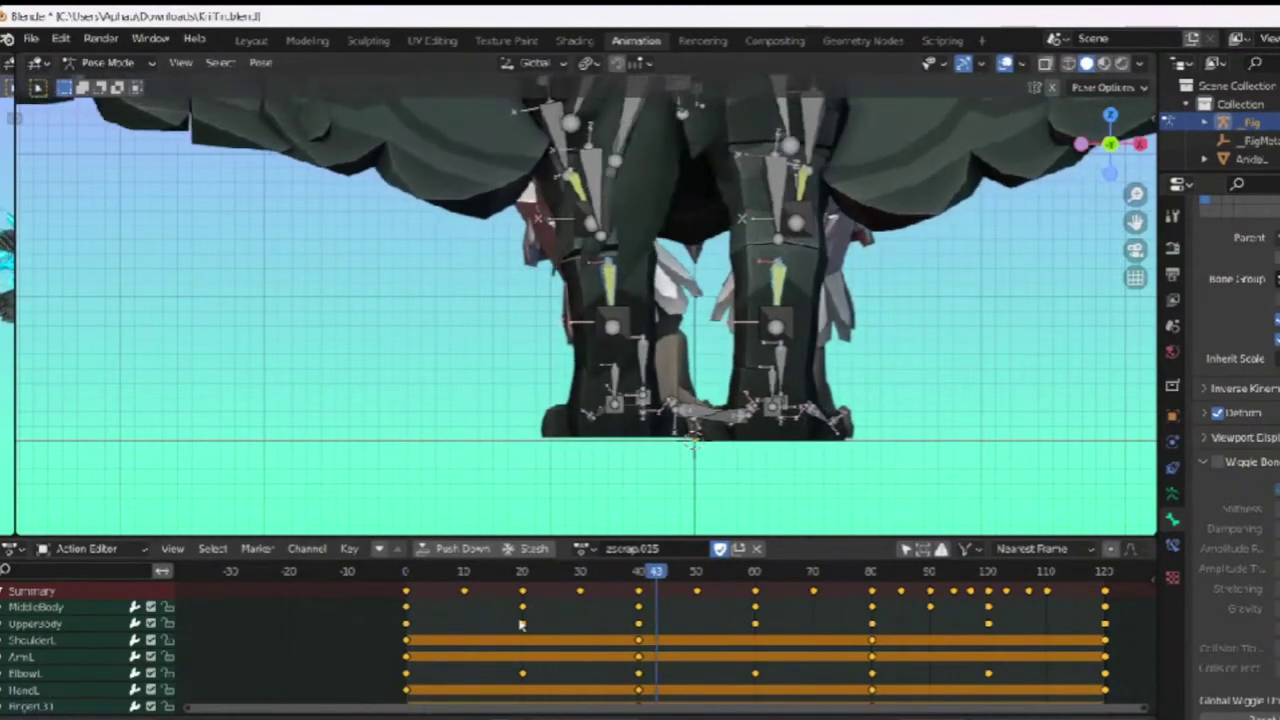
Step: Rotate the AnkleR bone at frames 20 and 30 and play back the animation from the start
click(404, 570)
key(space)
drag(404, 570, 502, 602)
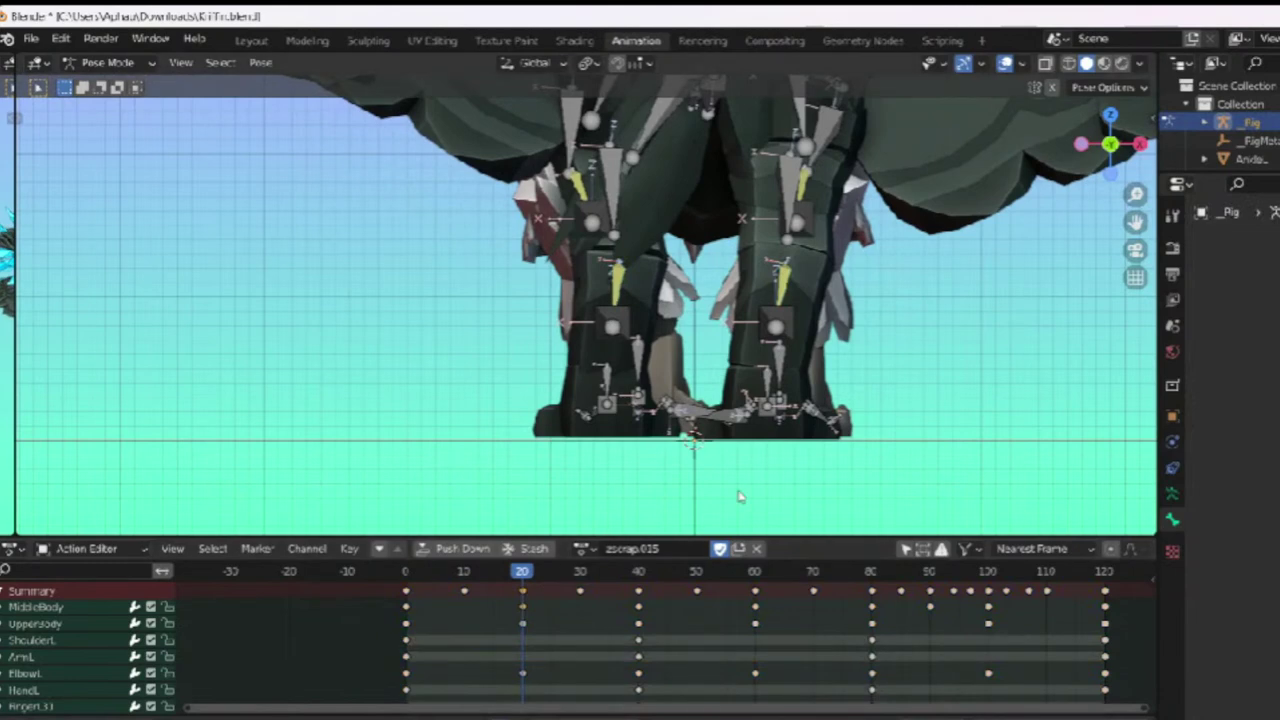
key(r)
click(985, 398)
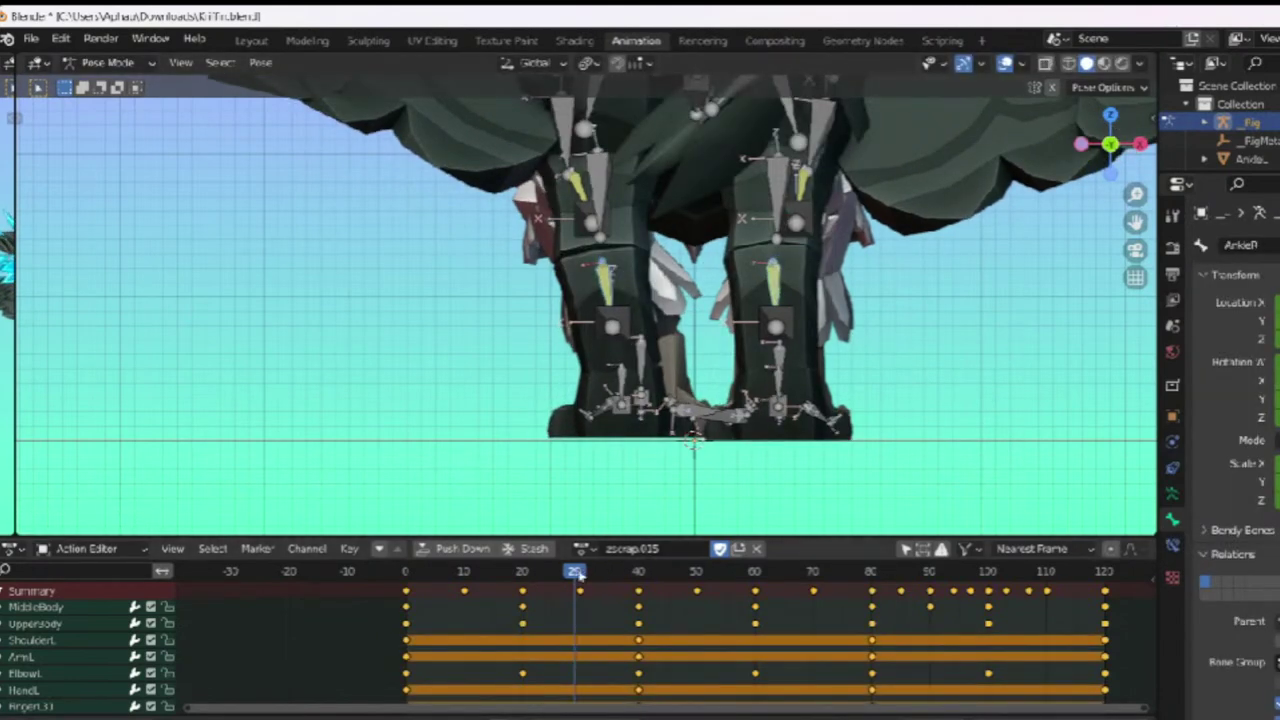
key(Right)
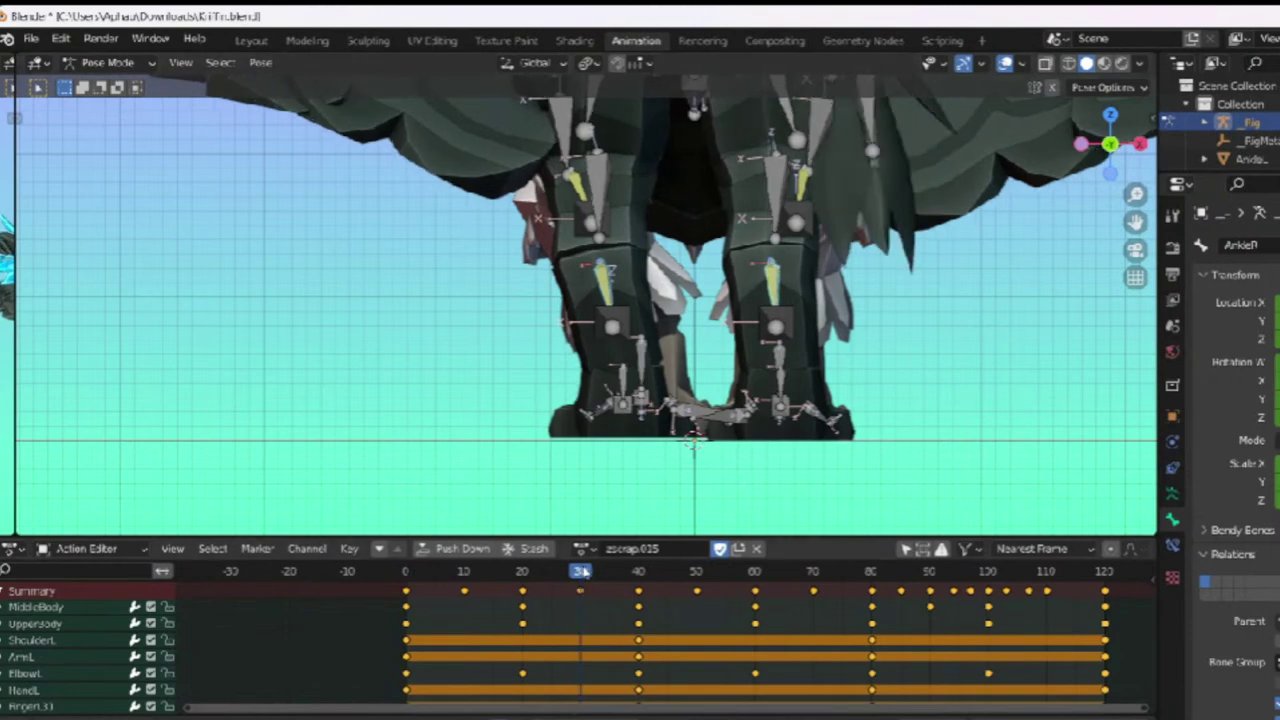
key(r)
click(787, 472)
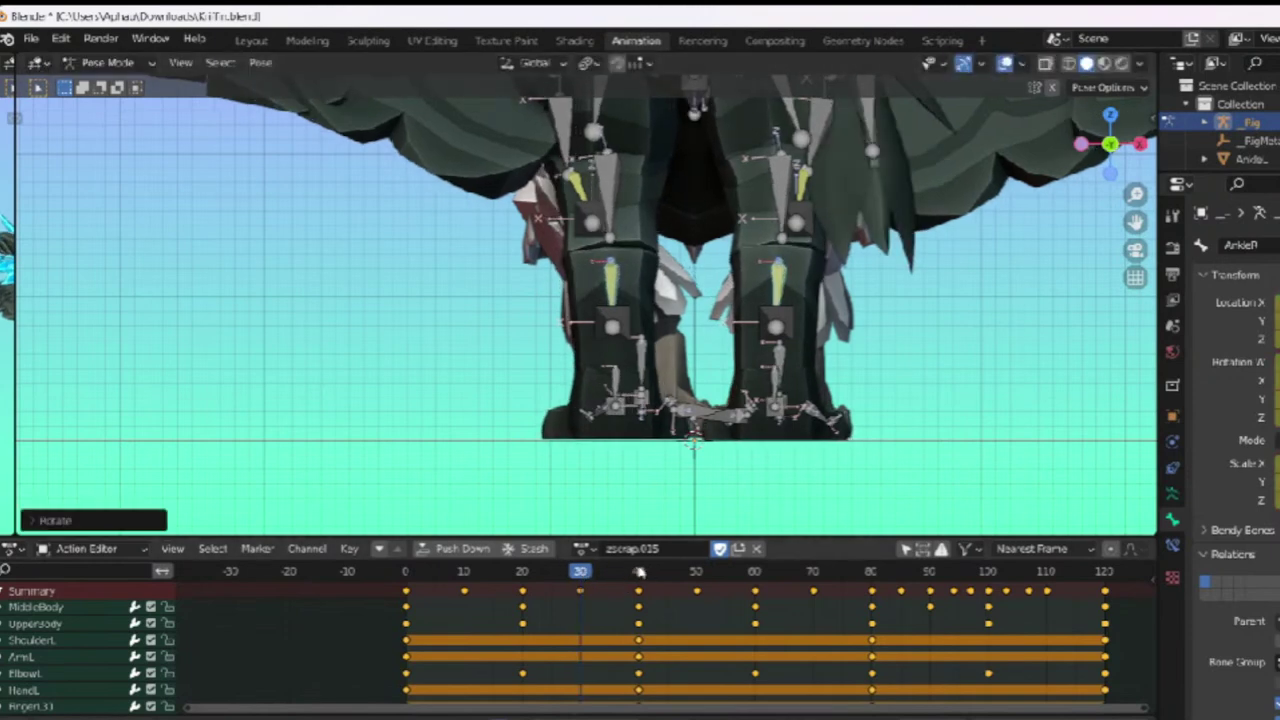
drag(640, 572, 405, 575)
key(space)
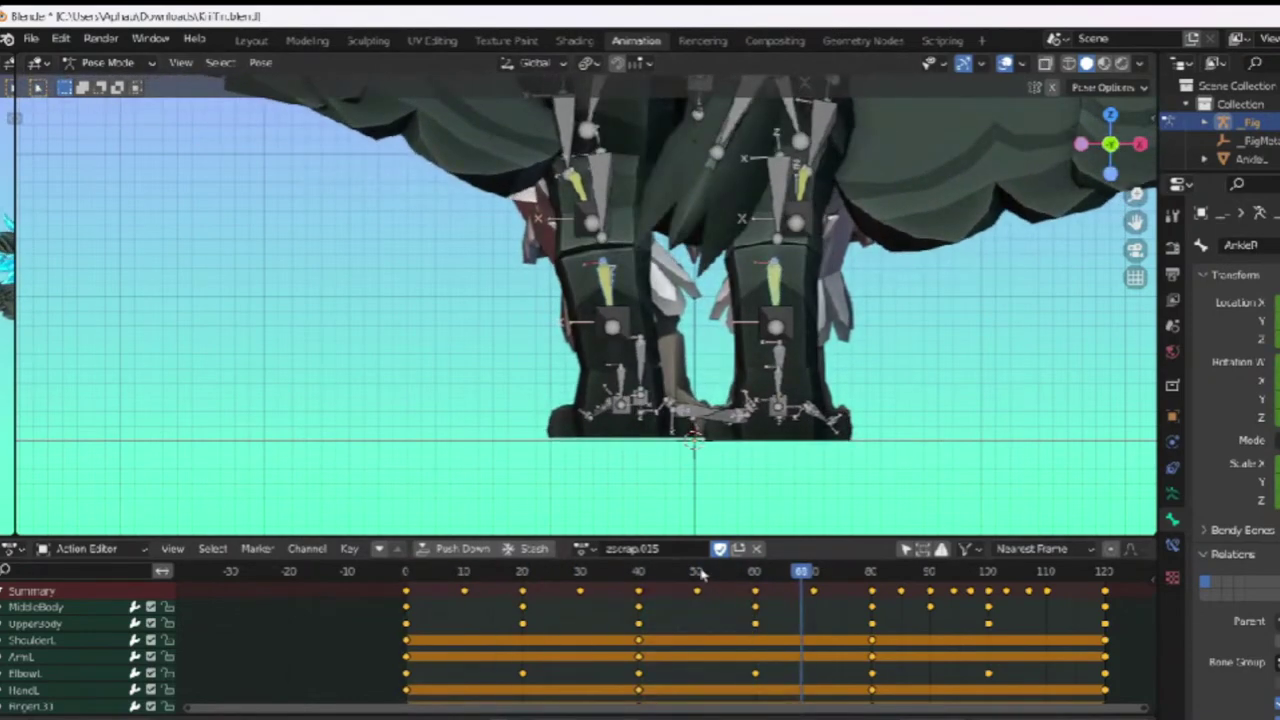
Step: Rotate the AnkleR bone at frames 50 and 70 to continue the hind leg's sway
key(space)
click(697, 572)
key(r)
click(848, 461)
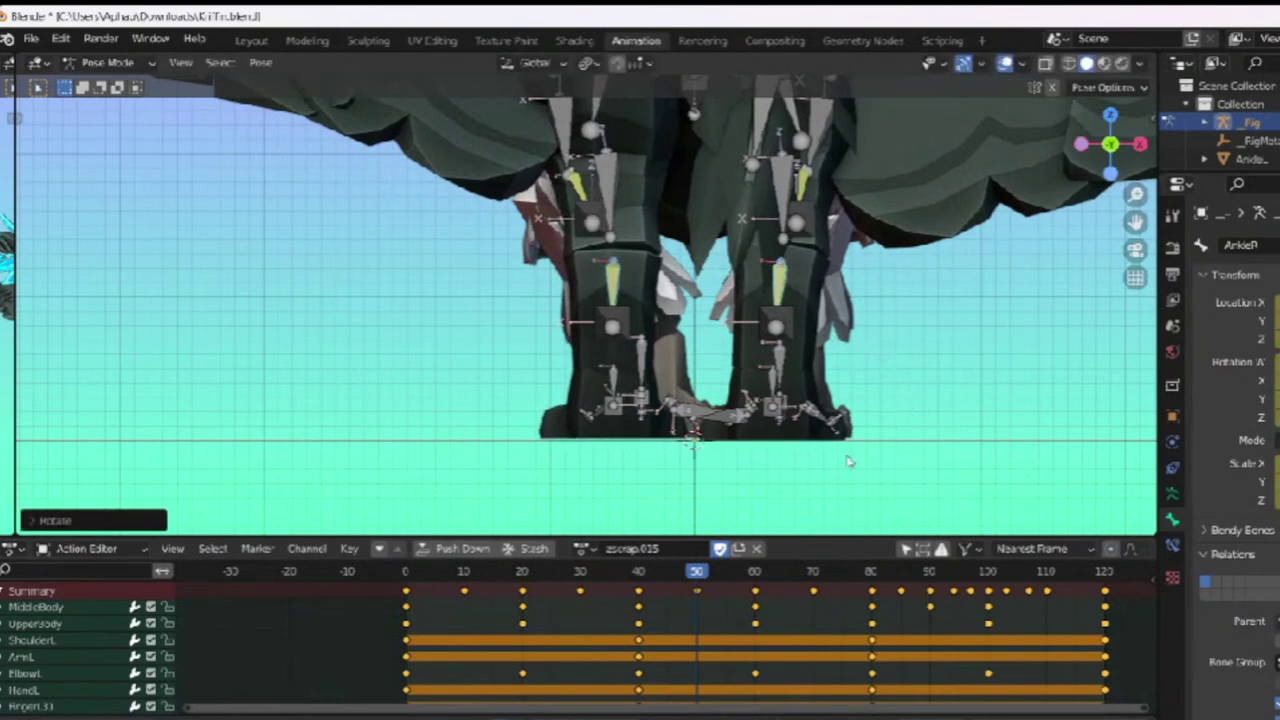
click(814, 572)
key(r)
click(932, 402)
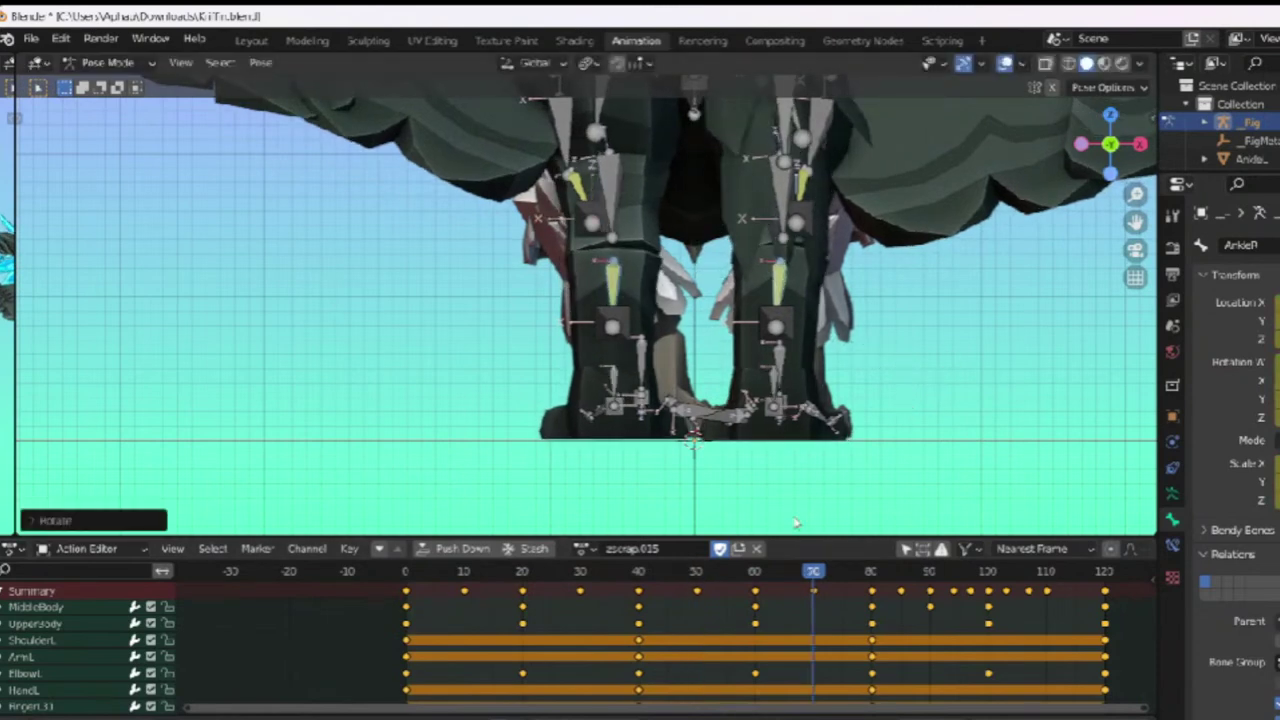
Step: Rotate the AnkleR bone at frame 59, move the new keyframe to frame 60 and play back the animation
click(749, 572)
key(r)
click(952, 395)
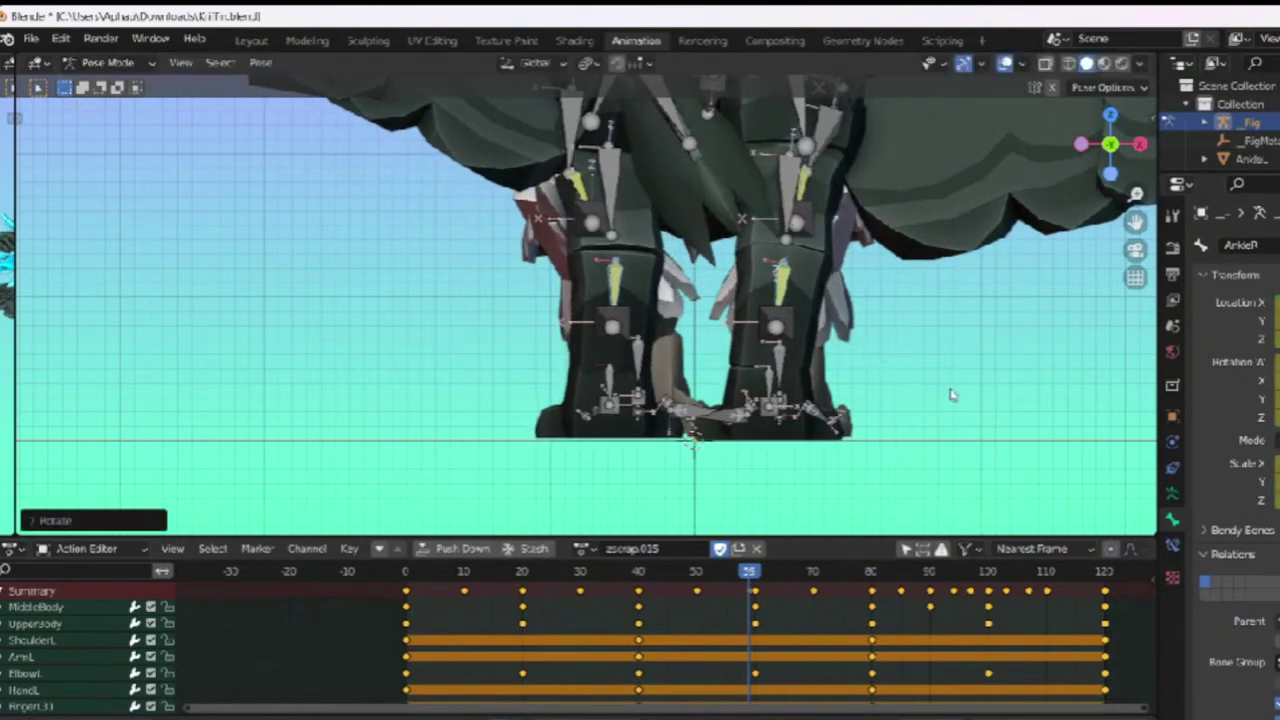
click(748, 593)
key(g)
click(755, 595)
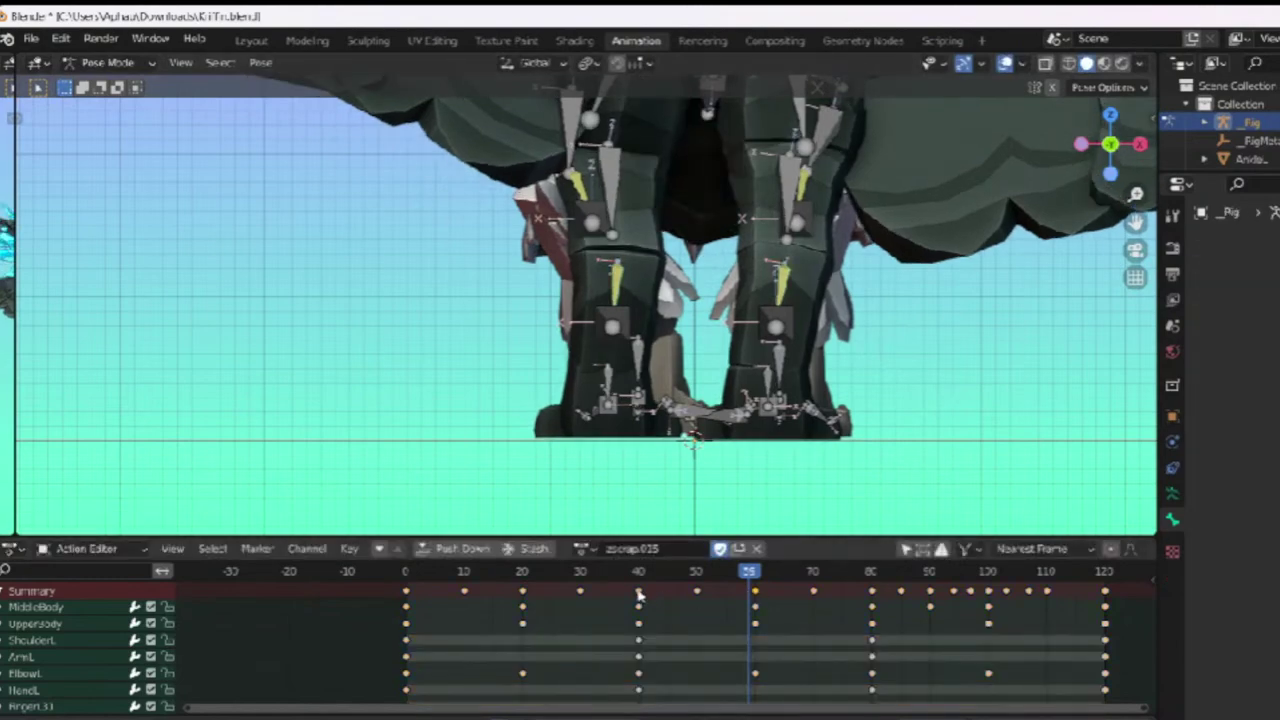
click(604, 571)
key(space)
key(space)
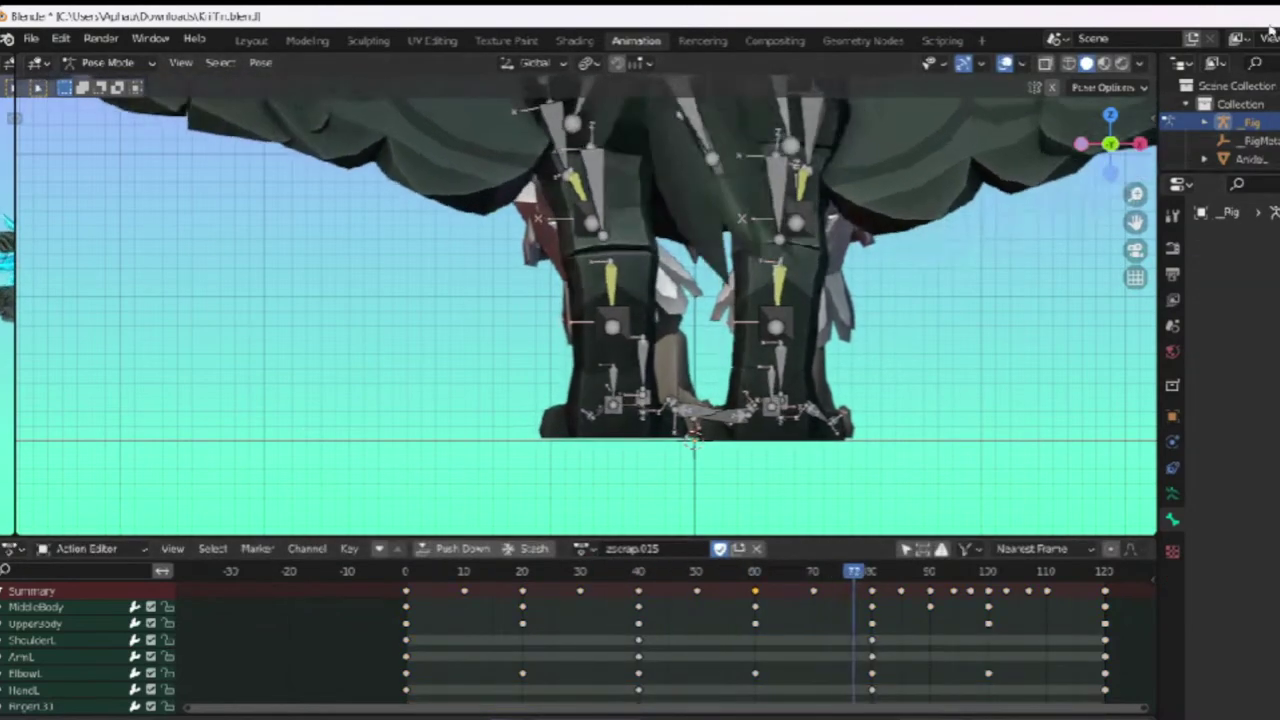
Step: Duplicate all keyframes to 120 frames earlier, and place another copy after frame 120
scroll(986, 294, down, 5)
key(a)
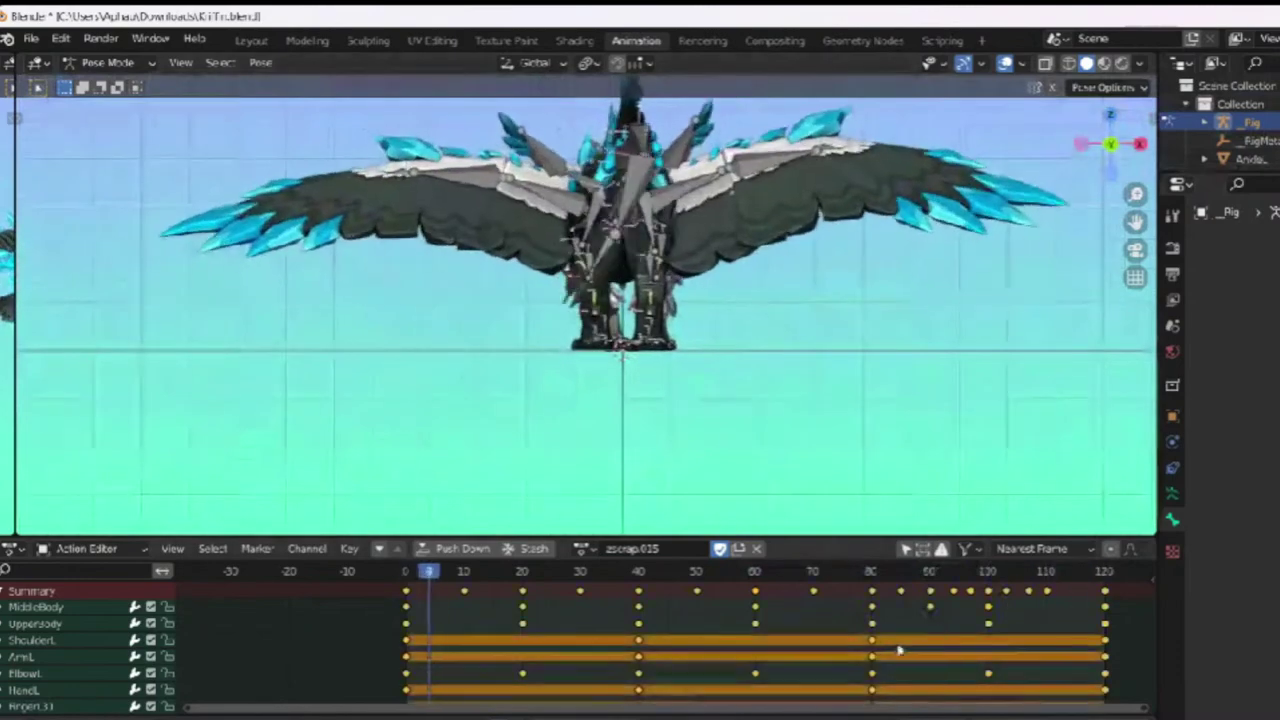
key(g)
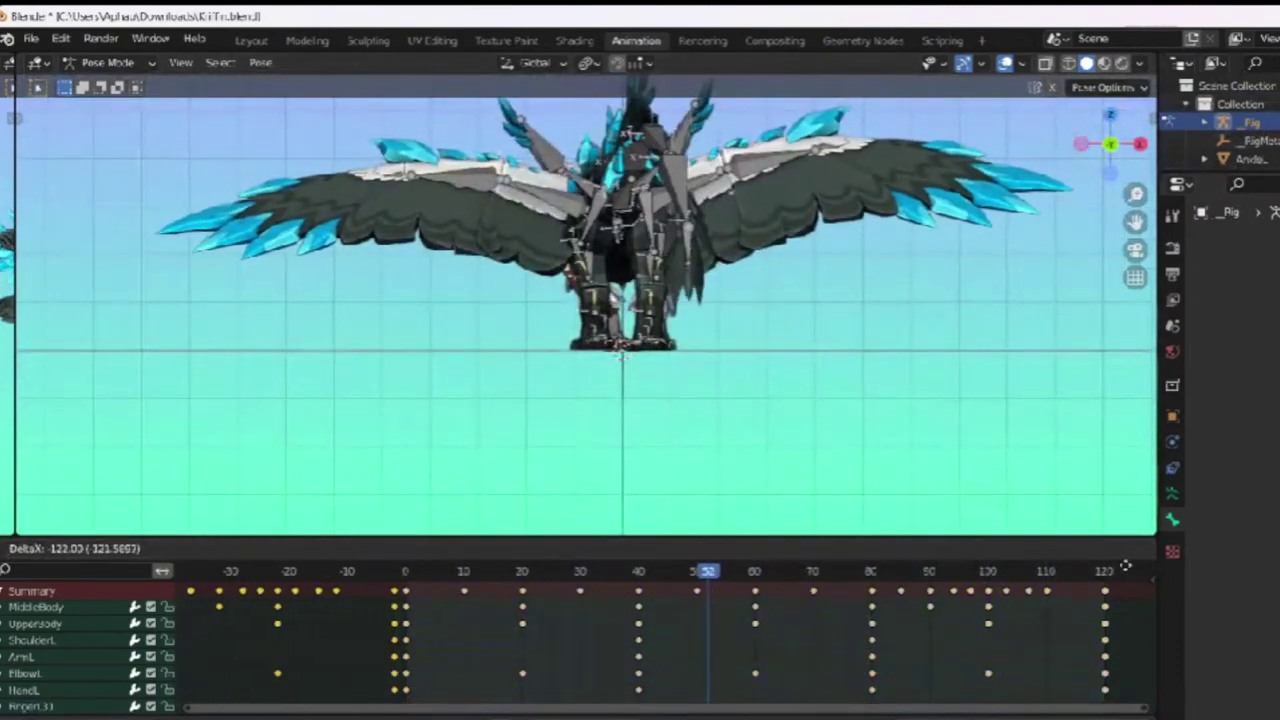
click(1139, 571)
key(a)
key(g)
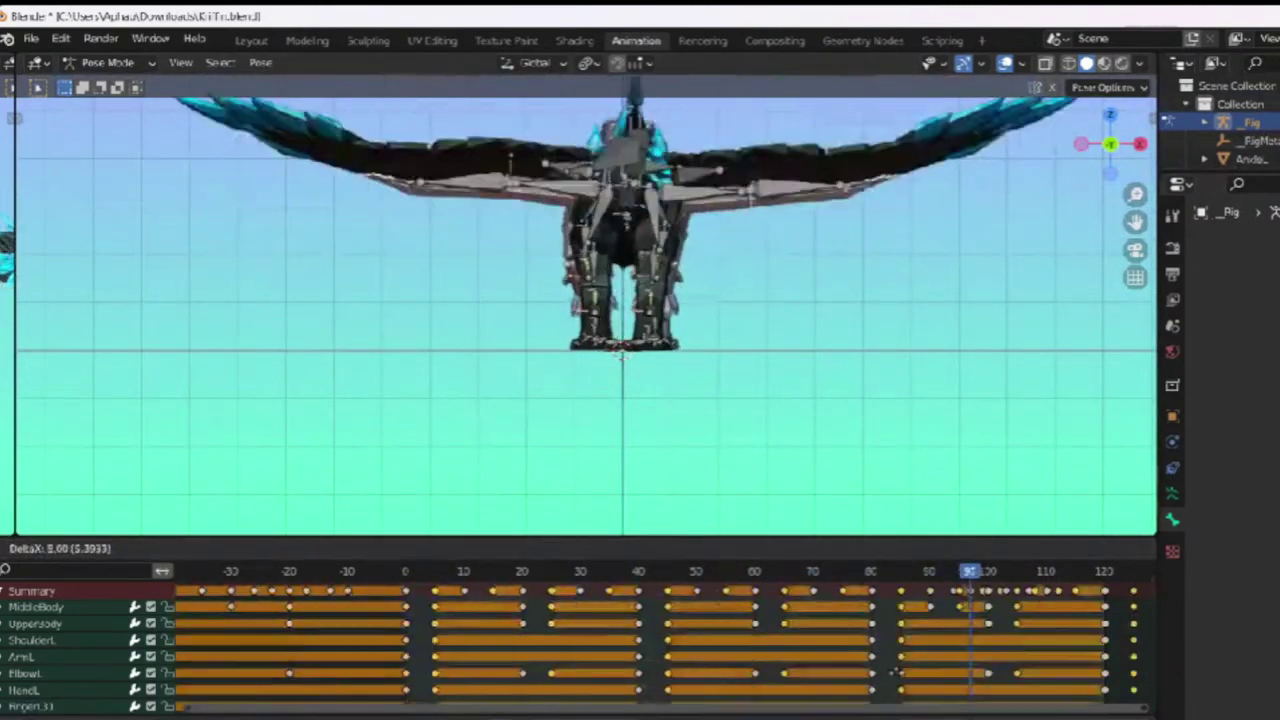
click(332, 681)
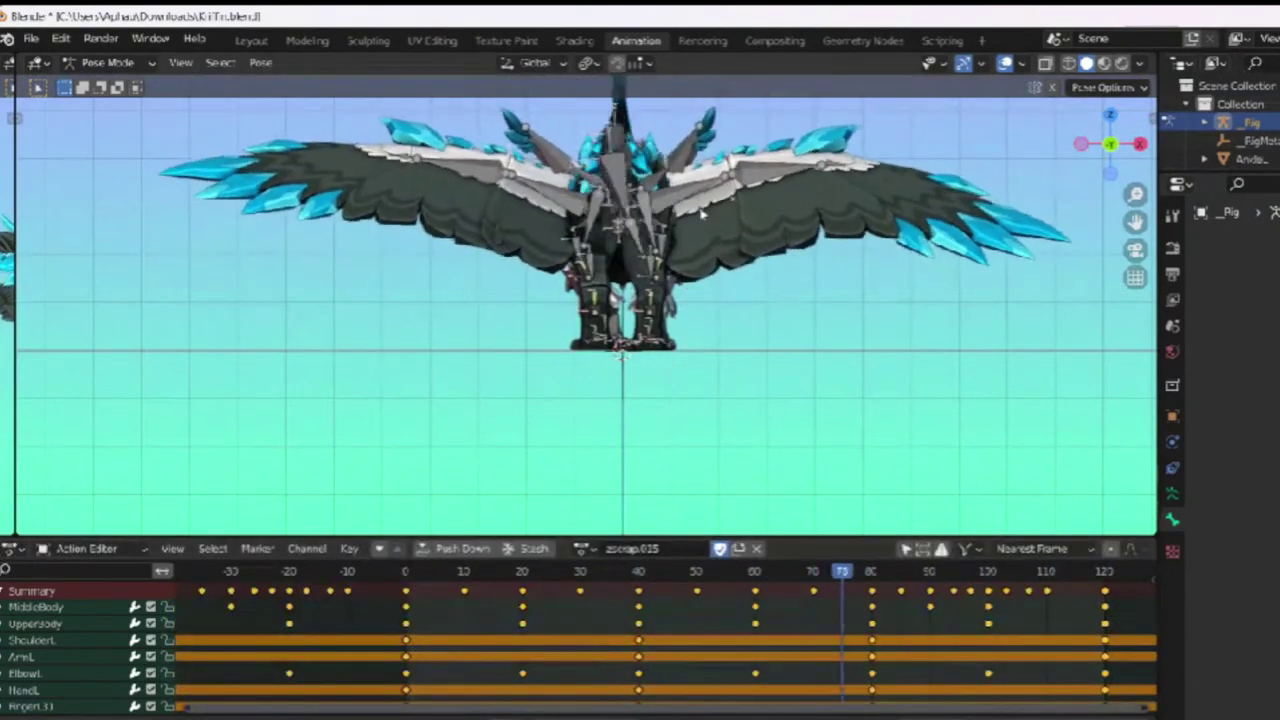
Step: Select all bones of the rig and bake their wiggle motion into keyframes
click(692, 193)
scroll(1240, 500, down, 12)
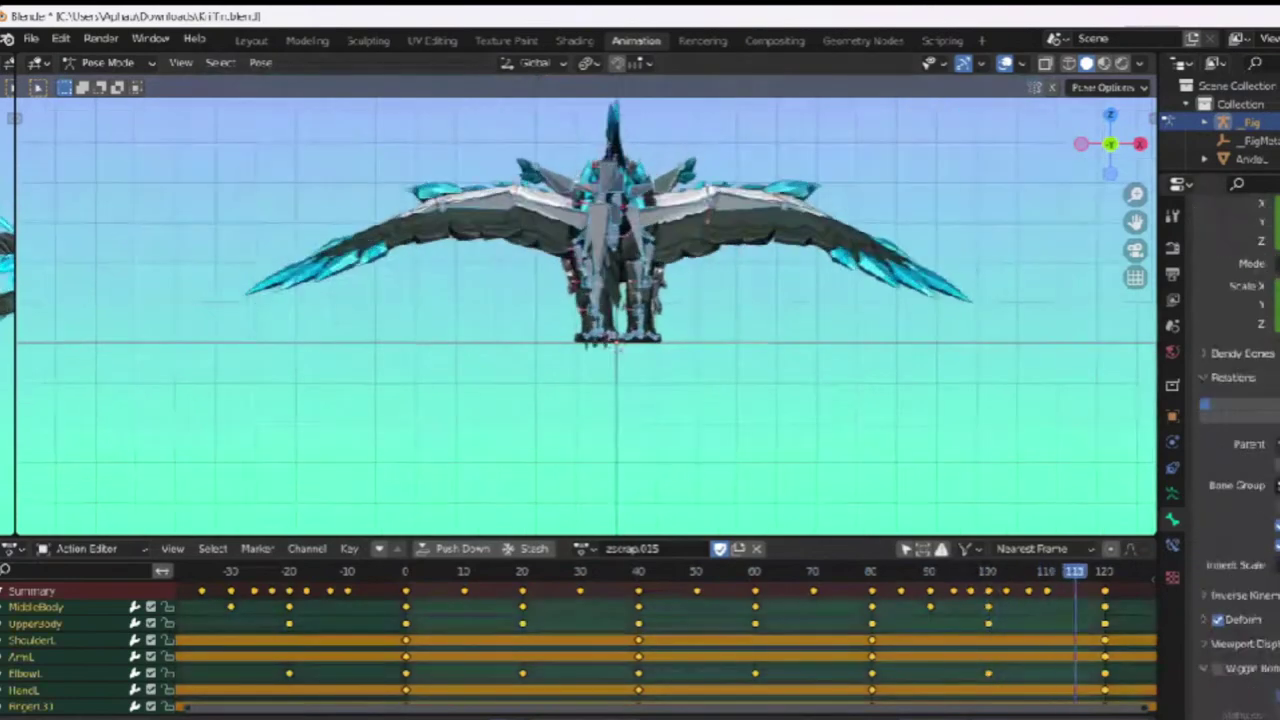
click(1272, 651)
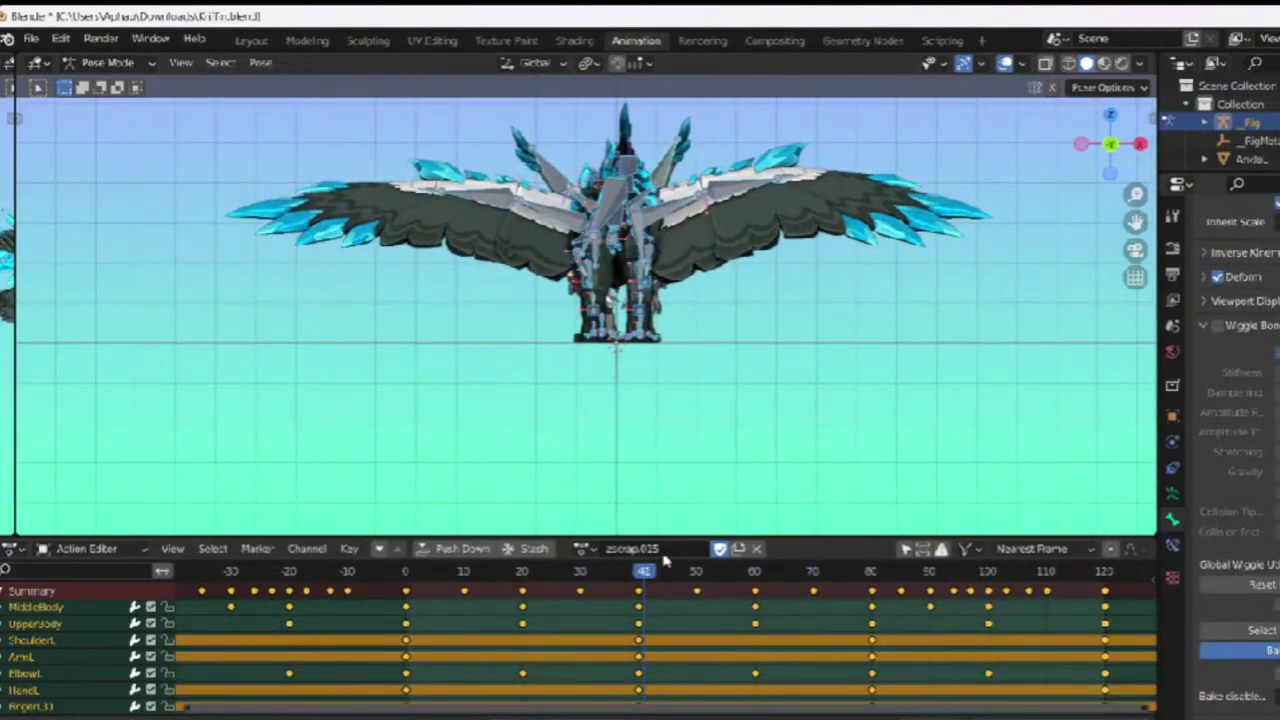
Step: Rename the baked action as Aggro and protect it with a fake user
double_click(664, 552)
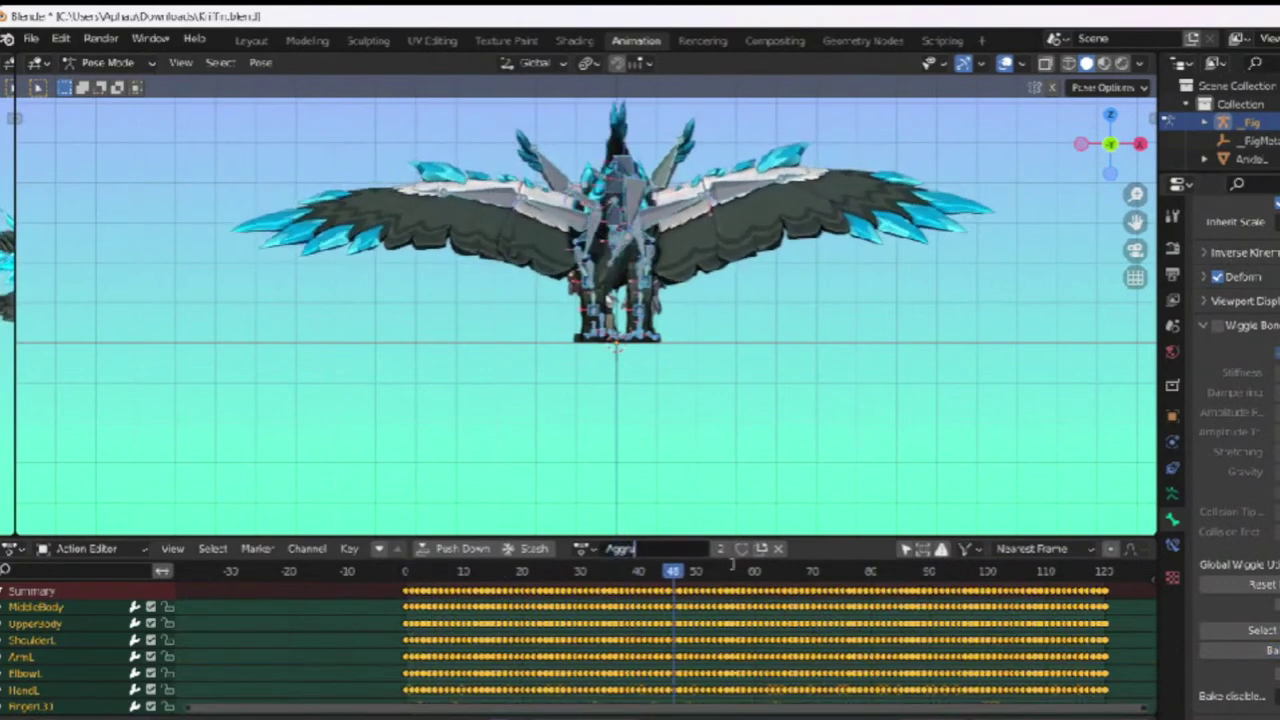
text(Aggro)
key(Return)
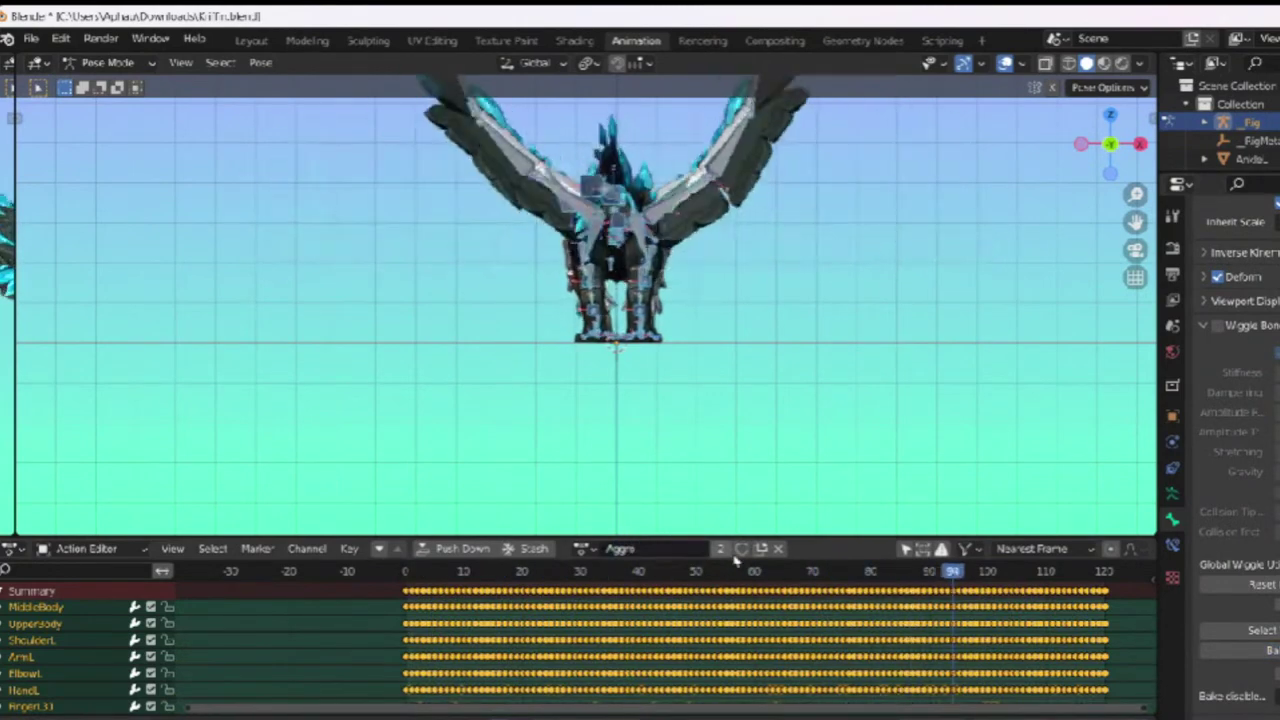
click(741, 548)
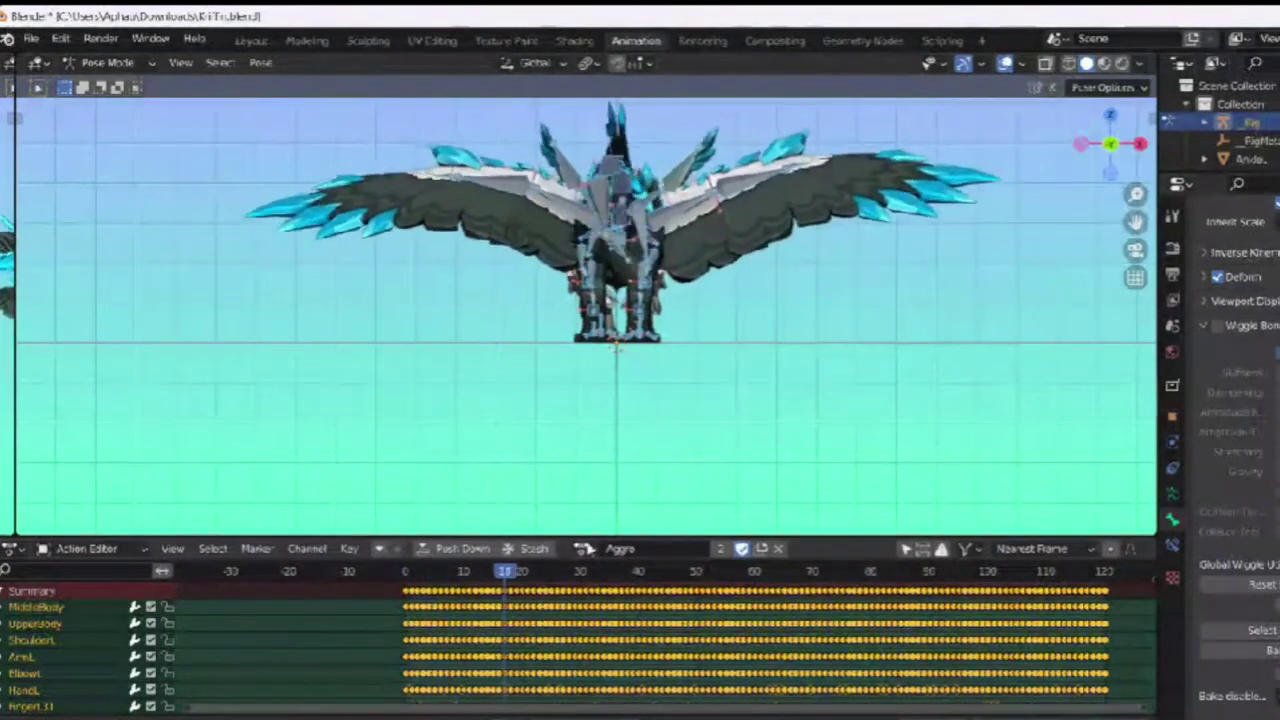
Step: Load the FlyIdle action and review its playback from several angles with the overlays hidden
click(583, 548)
click(640, 467)
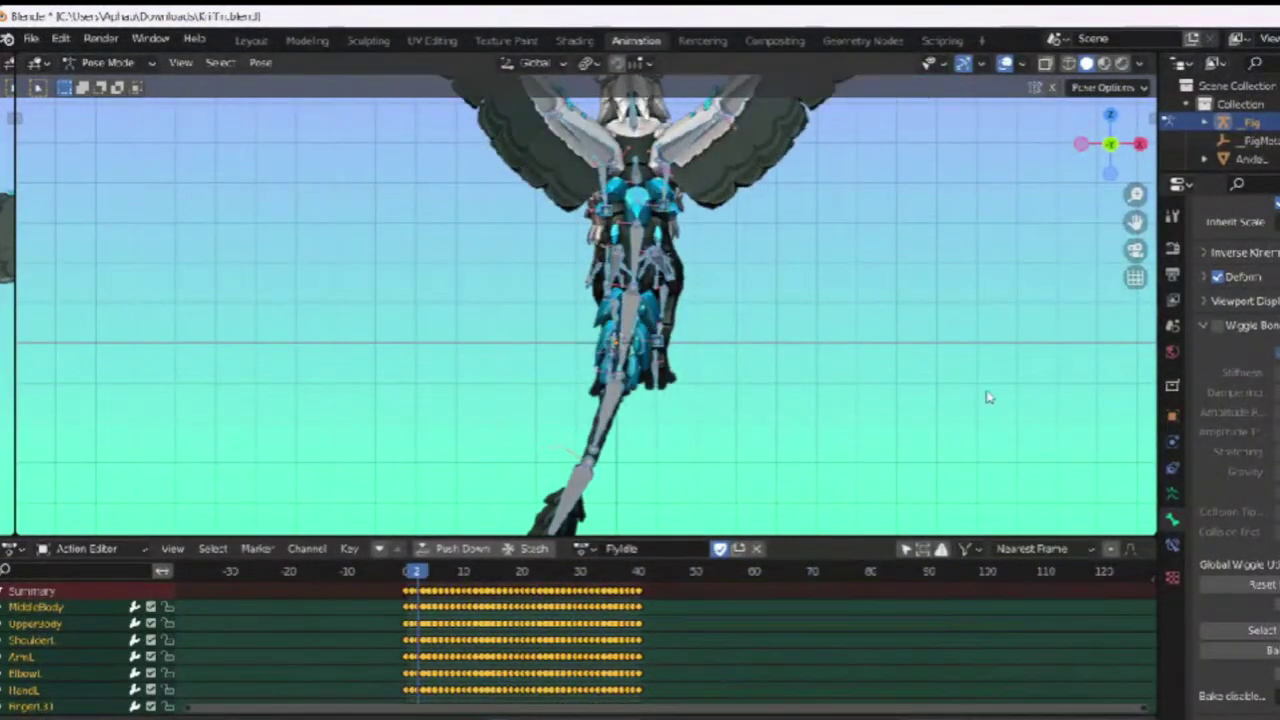
scroll(954, 181, down, 3)
drag(1112, 138, 1122, 106)
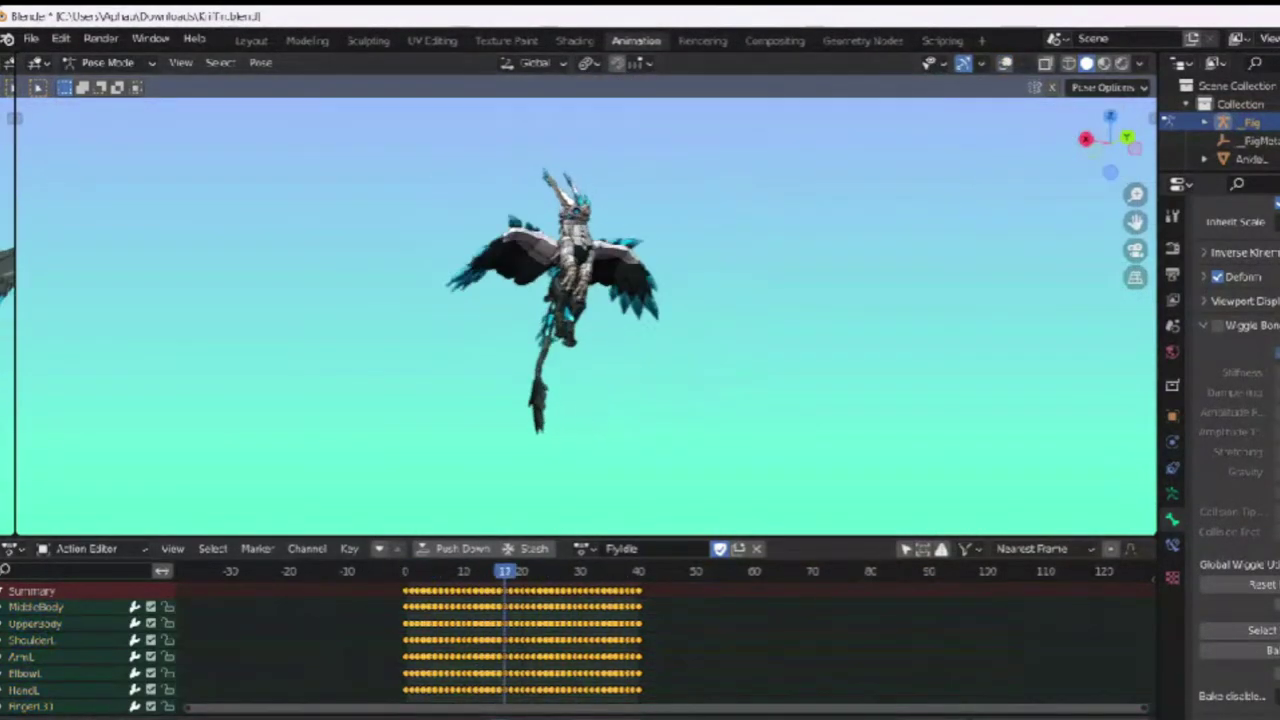
key(ctrl+q)
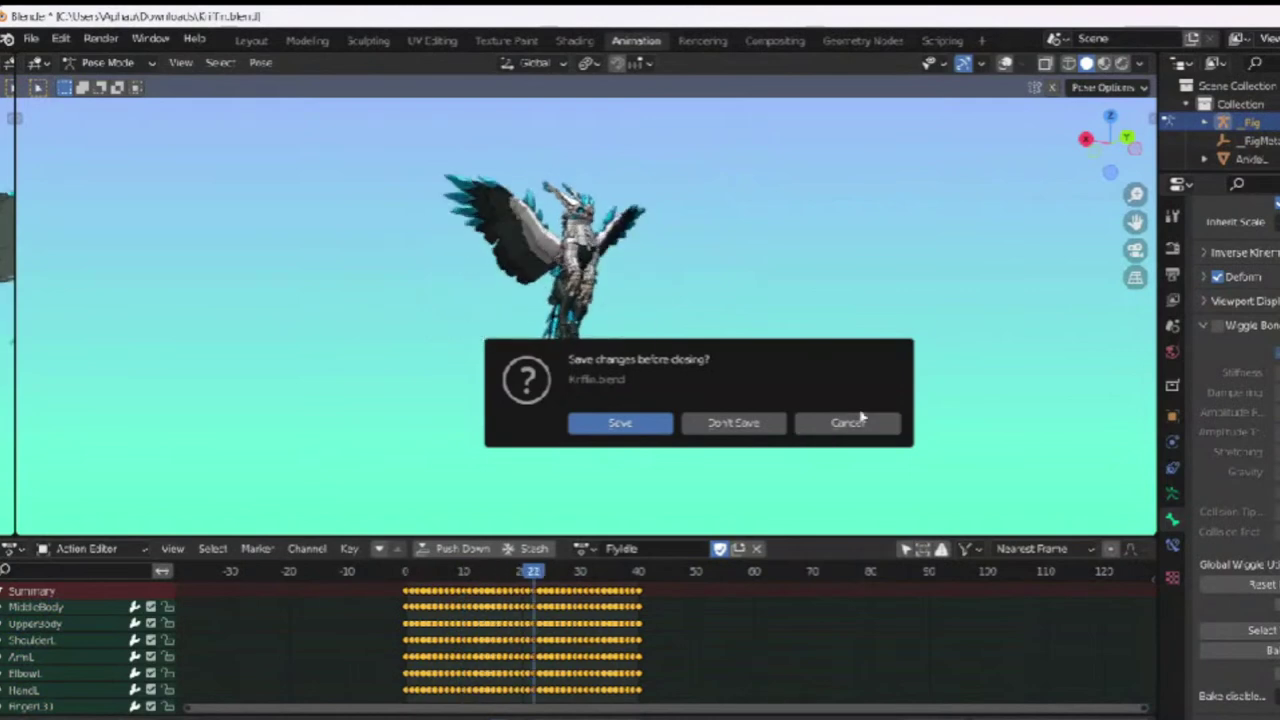
click(855, 422)
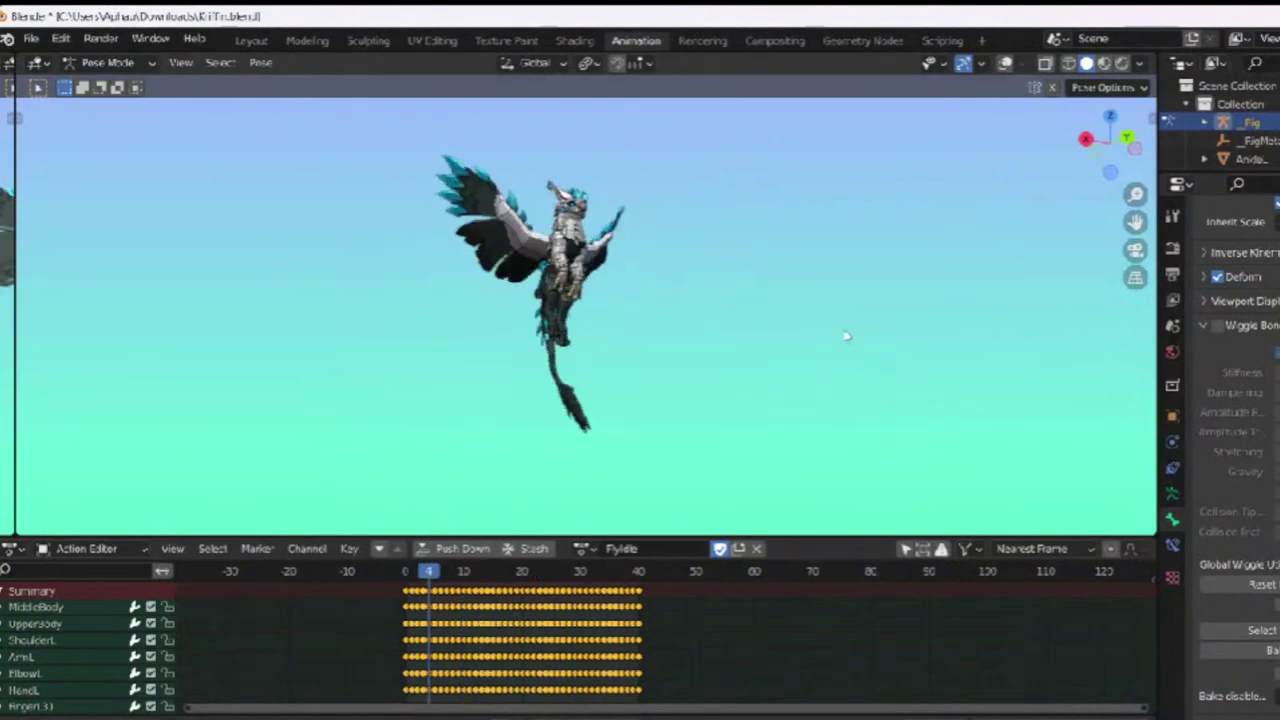
click(1087, 139)
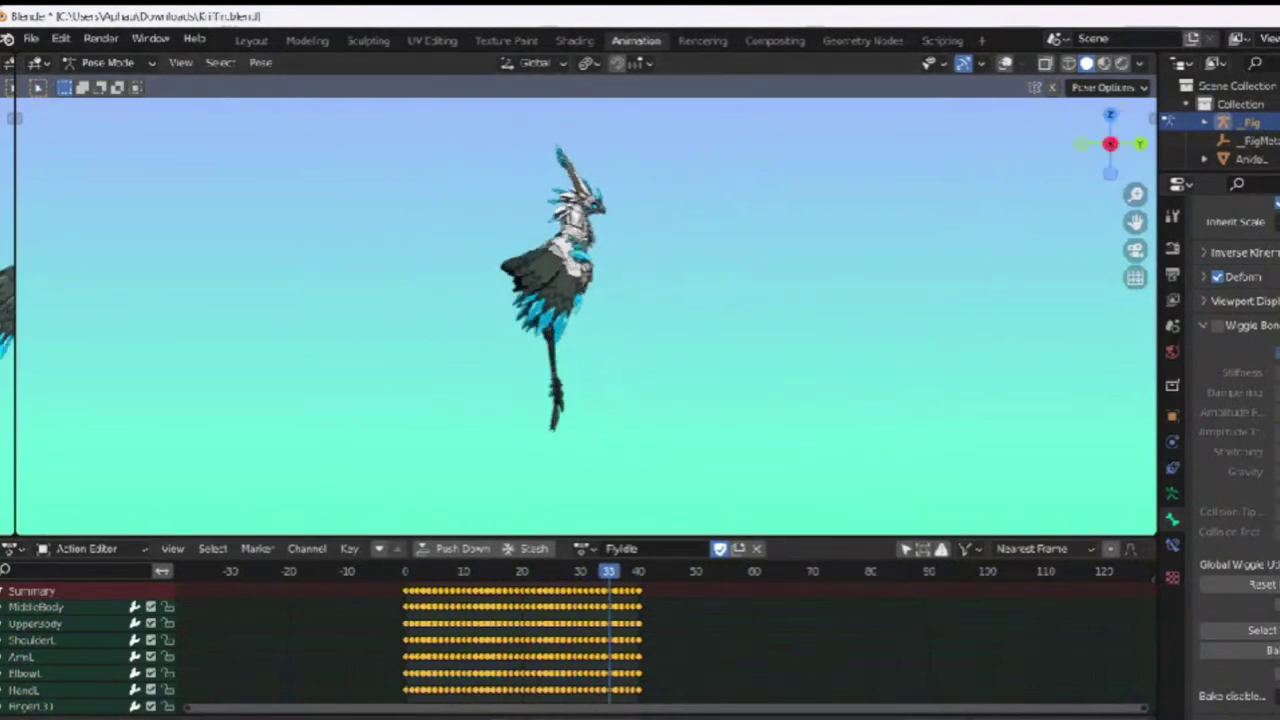